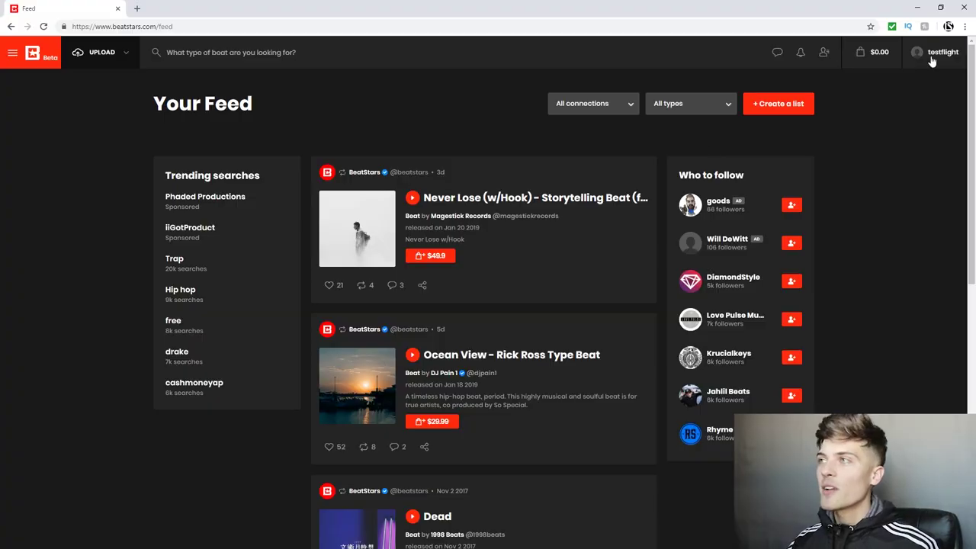
Go from the feed through the sidebar's My Media section to Pro Page Setup.
{"action": "left_click", "coordinate": [11, 55]}
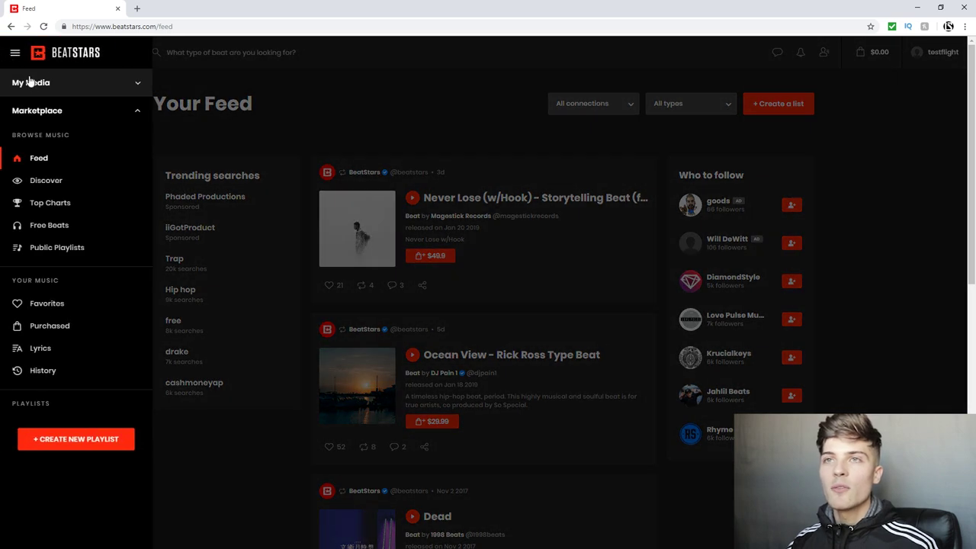
{"action": "left_click", "coordinate": [33, 84]}
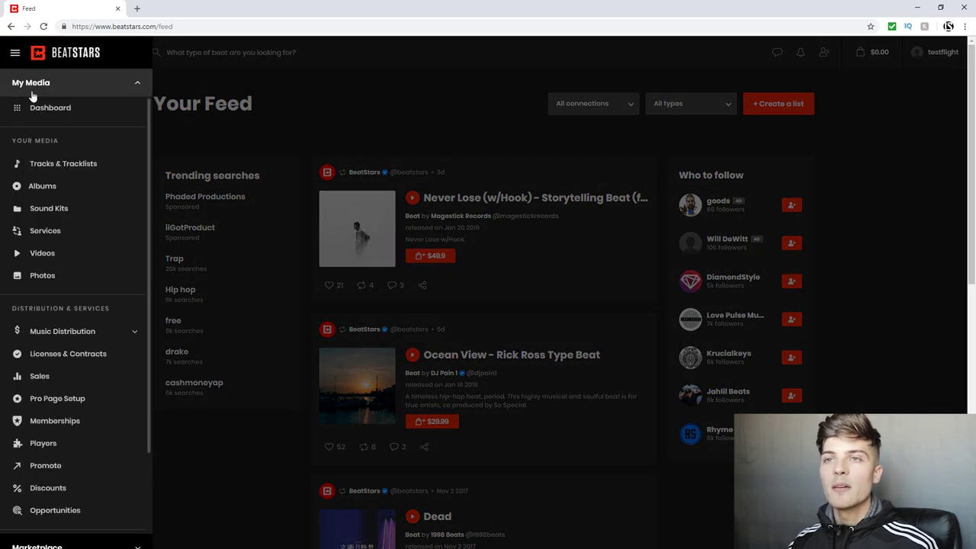
{"action": "left_click", "coordinate": [58, 400]}
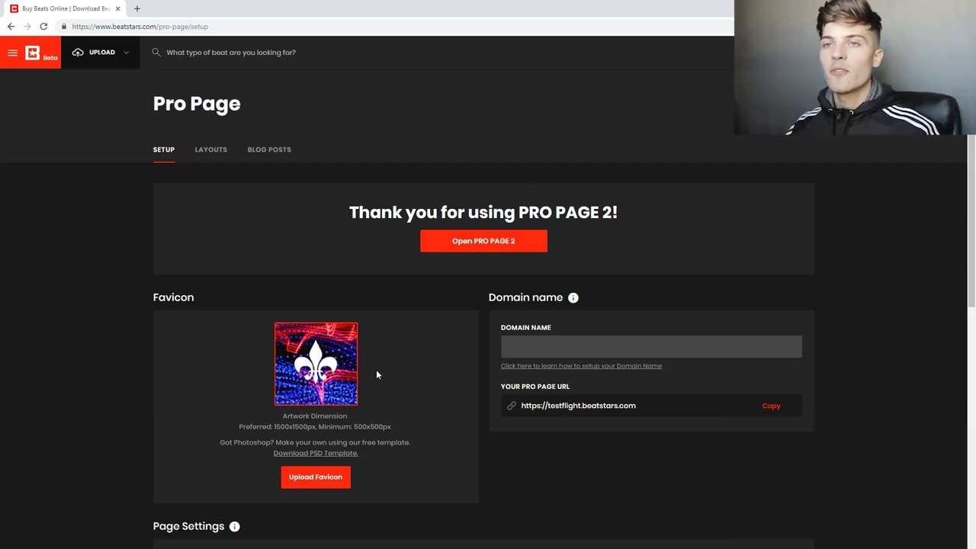
{"action": "scroll", "coordinate": [333, 409], "scroll_direction": "down", "scroll_amount": 2}
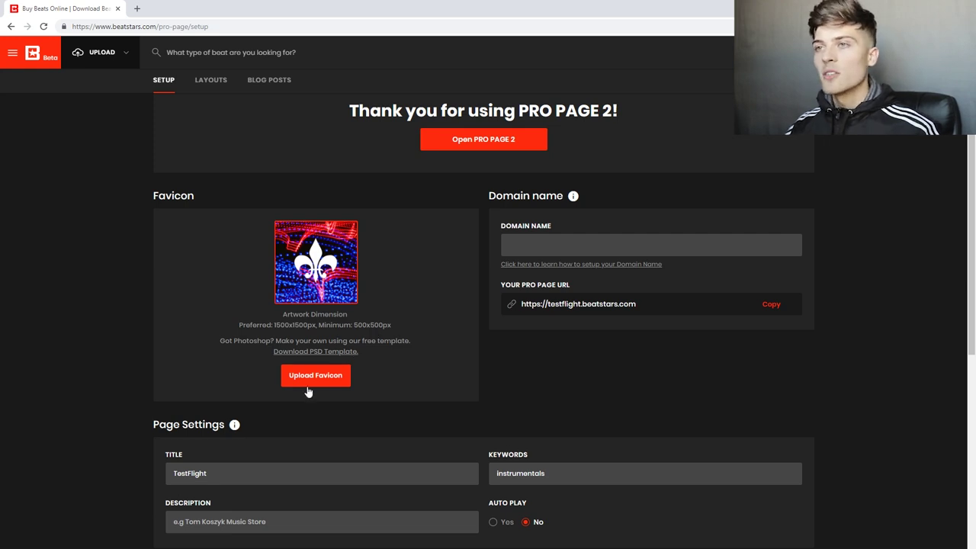
{"action": "scroll", "coordinate": [308, 392], "scroll_direction": "down", "scroll_amount": 1}
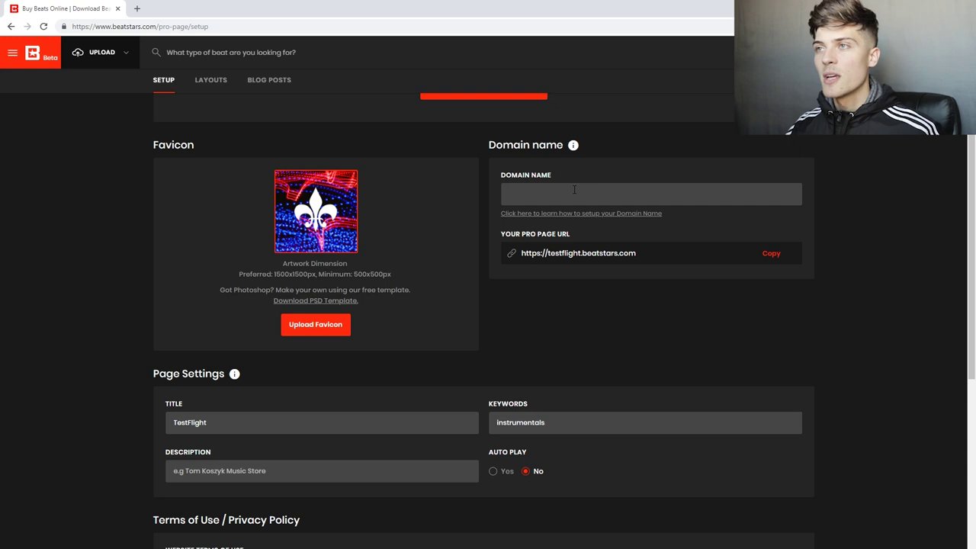
{"action": "left_click", "coordinate": [574, 189]}
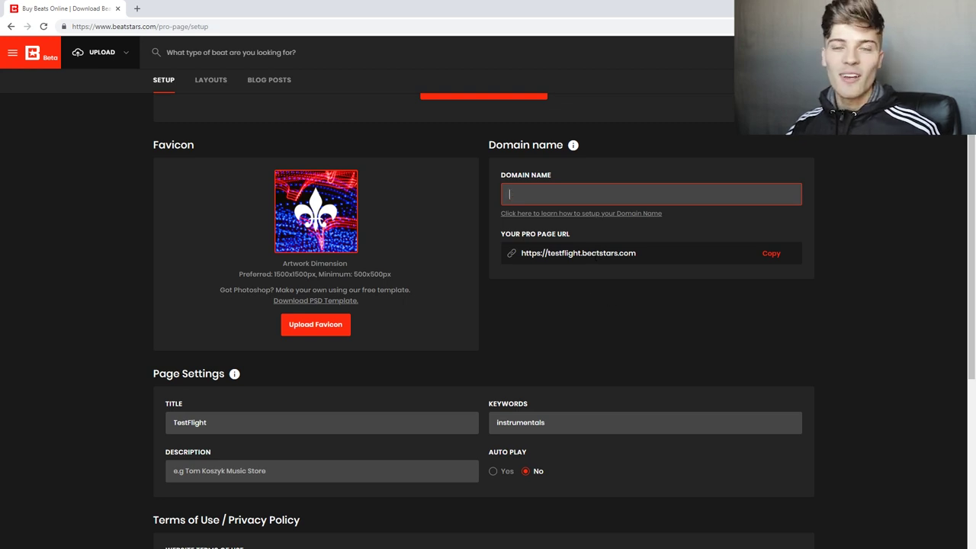
{"action": "scroll", "coordinate": [593, 257], "scroll_direction": "down", "scroll_amount": 2}
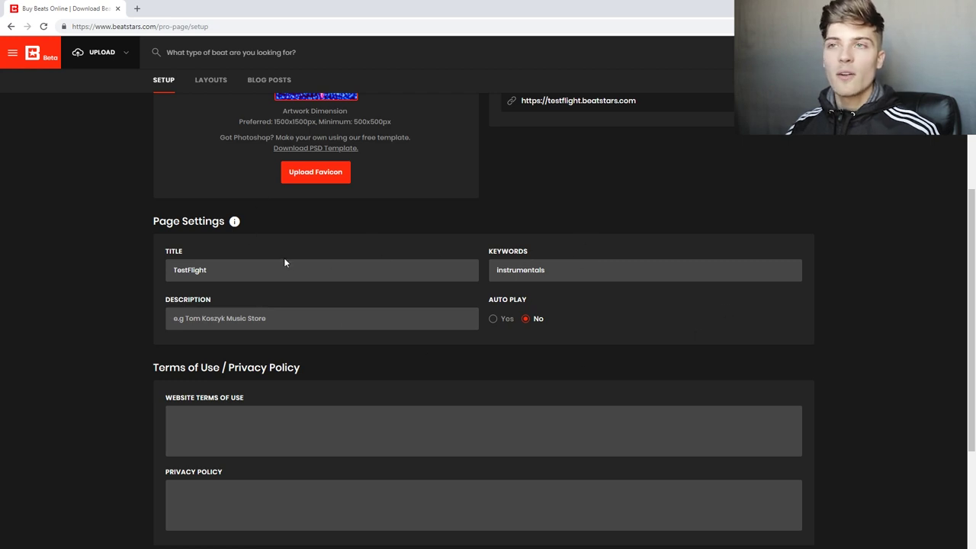
{"action": "left_click", "coordinate": [241, 271]}
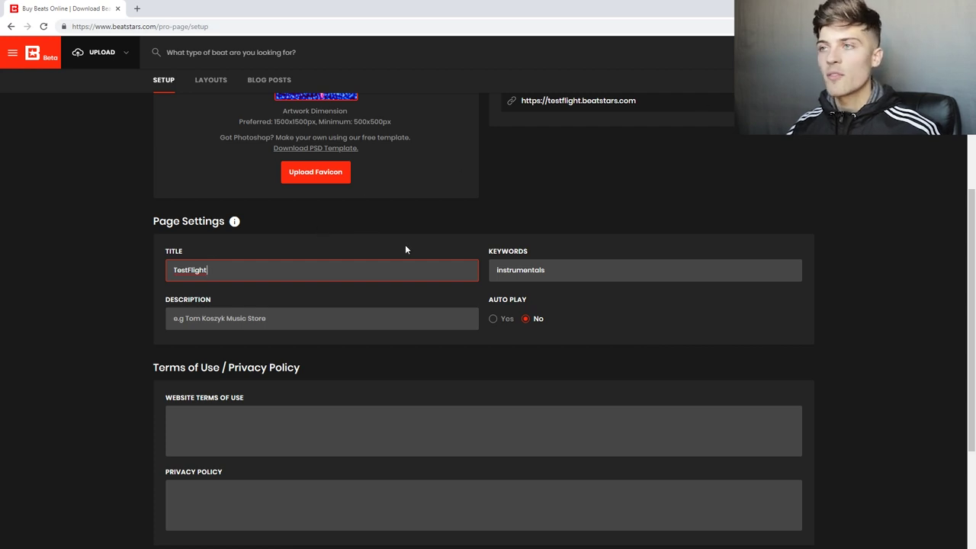
{"action": "left_click", "coordinate": [569, 276]}
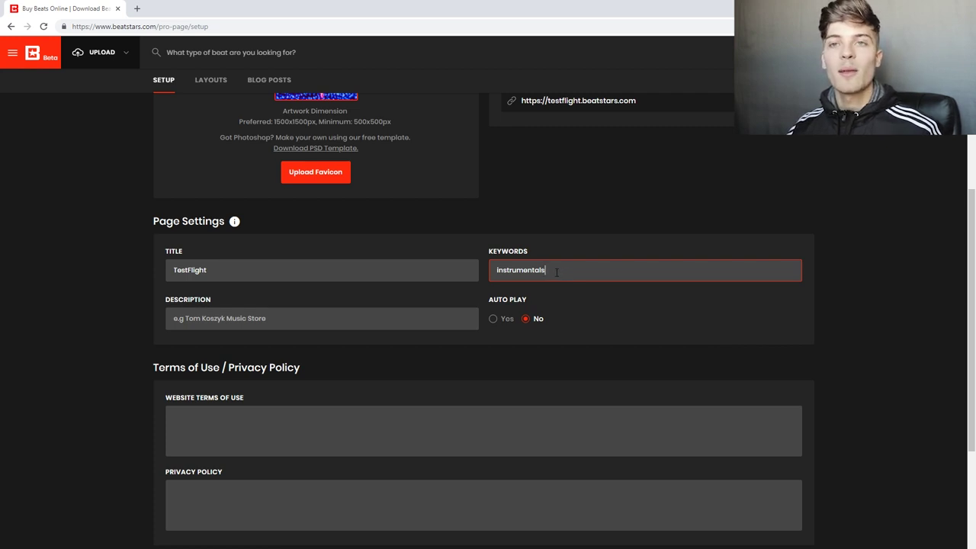
{"action": "scroll", "coordinate": [302, 261], "scroll_direction": "down", "scroll_amount": 1}
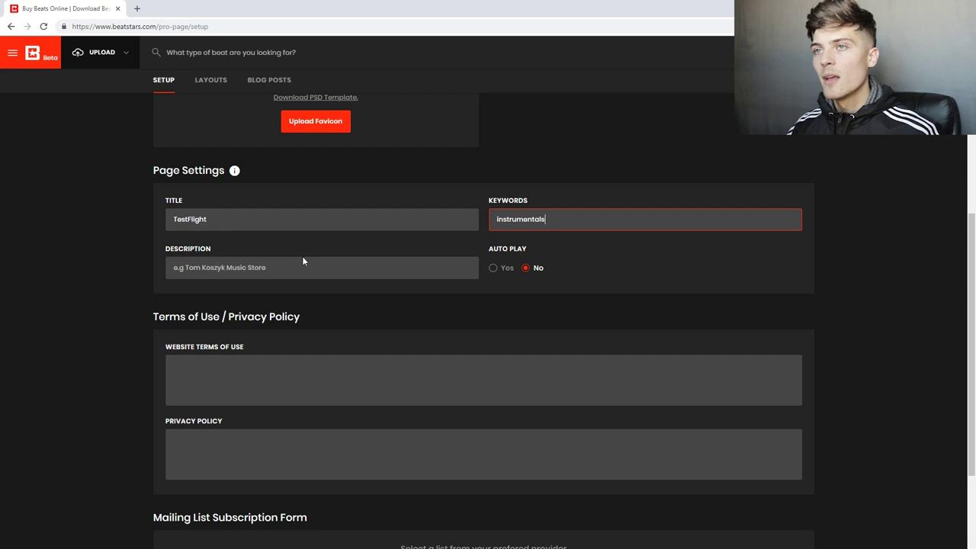
{"action": "left_click", "coordinate": [506, 268]}
{"action": "left_click", "coordinate": [535, 271]}
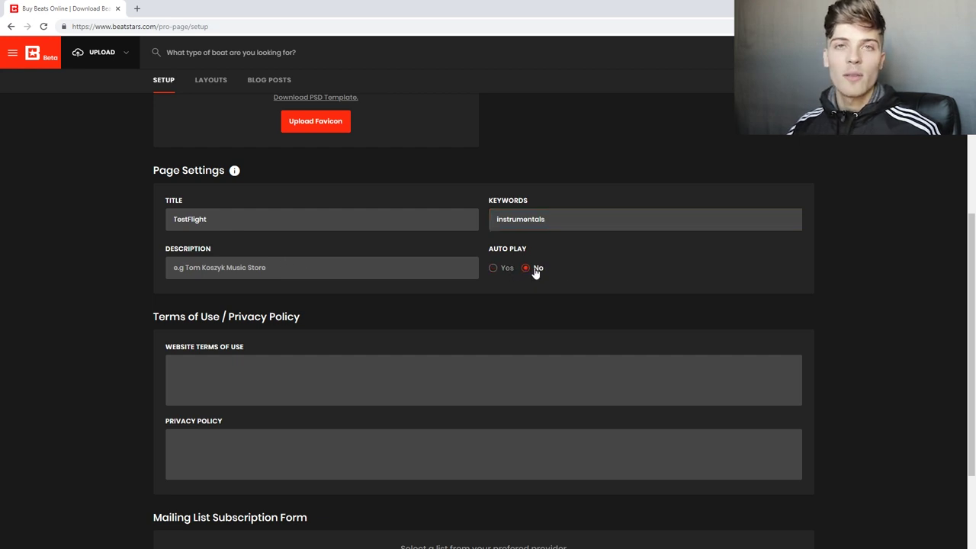
{"action": "scroll", "coordinate": [534, 273], "scroll_direction": "down", "scroll_amount": 2}
{"action": "left_click", "coordinate": [256, 274]}
{"action": "left_click", "coordinate": [226, 338]}
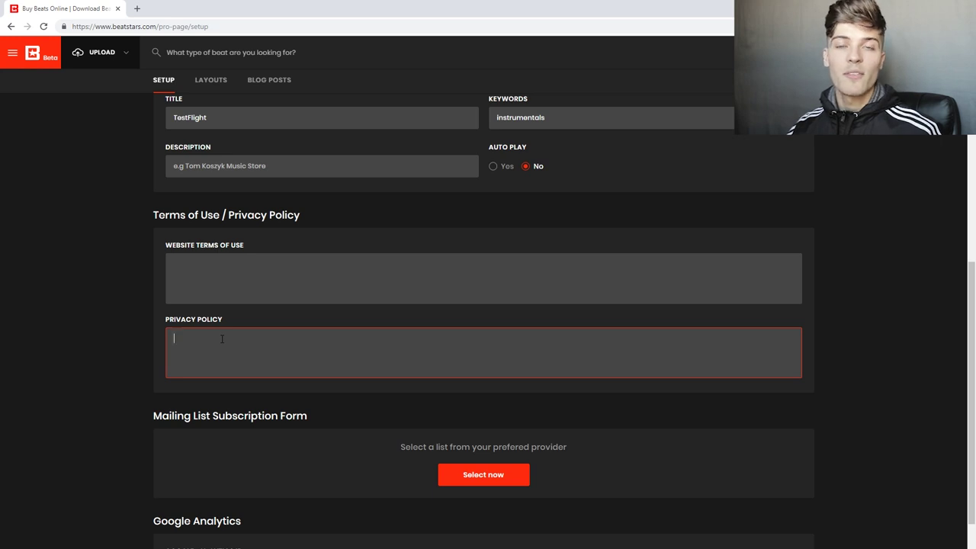
{"action": "scroll", "coordinate": [222, 339], "scroll_direction": "down", "scroll_amount": 2}
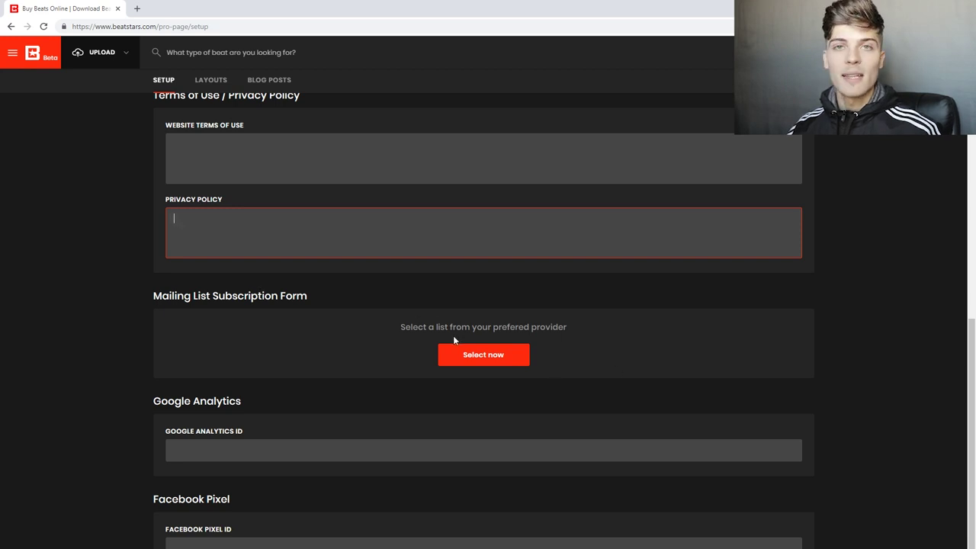
{"action": "left_click", "coordinate": [201, 447]}
{"action": "left_click", "coordinate": [210, 545]}
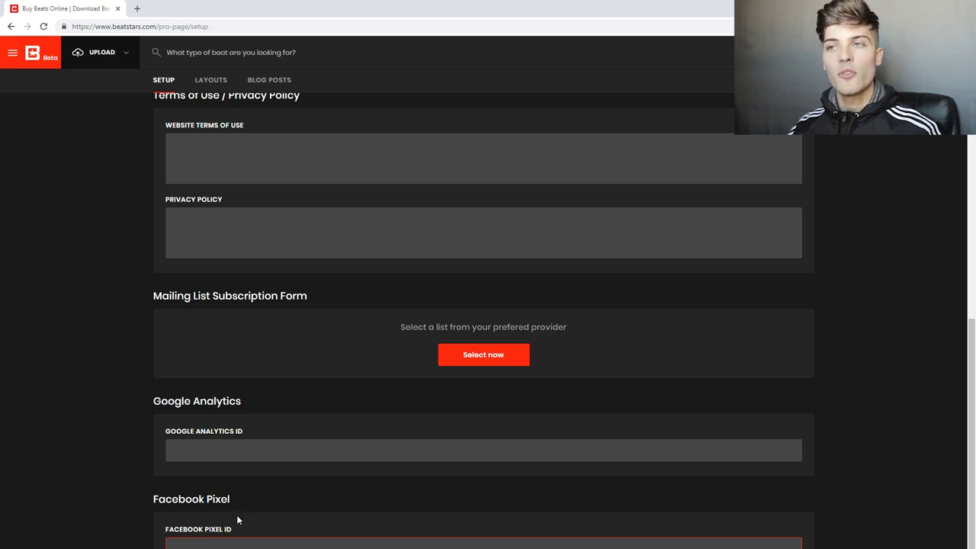
{"action": "left_click", "coordinate": [229, 443]}
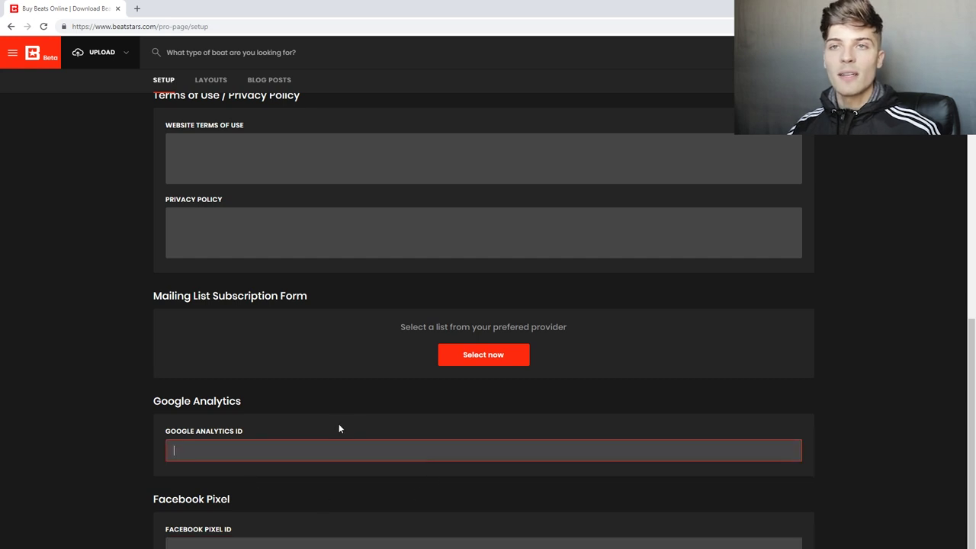
{"action": "scroll", "coordinate": [338, 429], "scroll_direction": "up", "scroll_amount": 8}
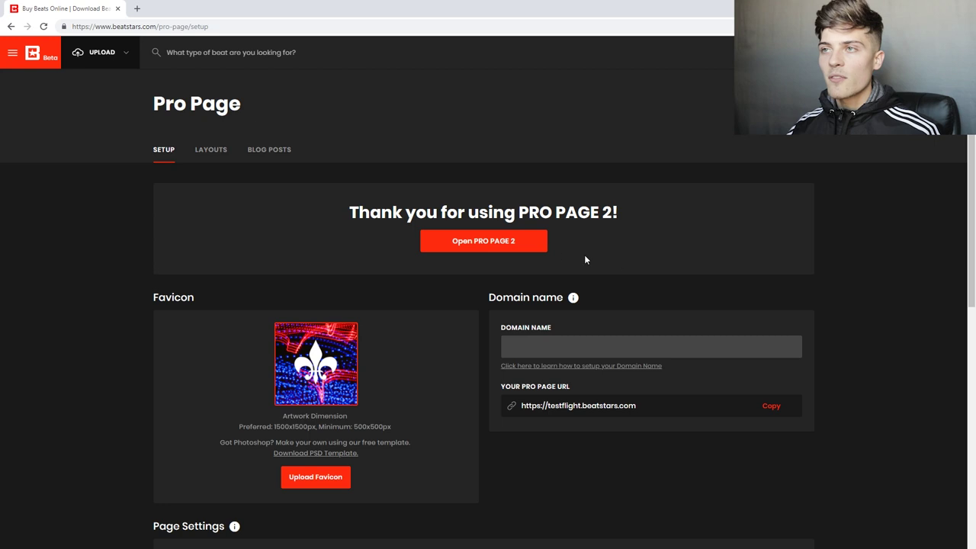
Open the live Pro Page in a new tab and log out of it.
{"action": "left_click", "coordinate": [519, 244]}
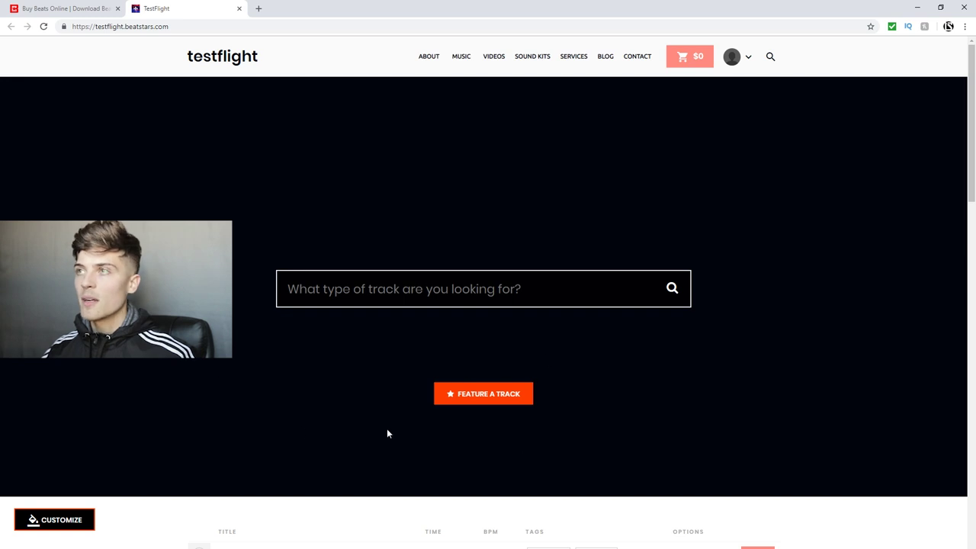
{"action": "left_click", "coordinate": [747, 59]}
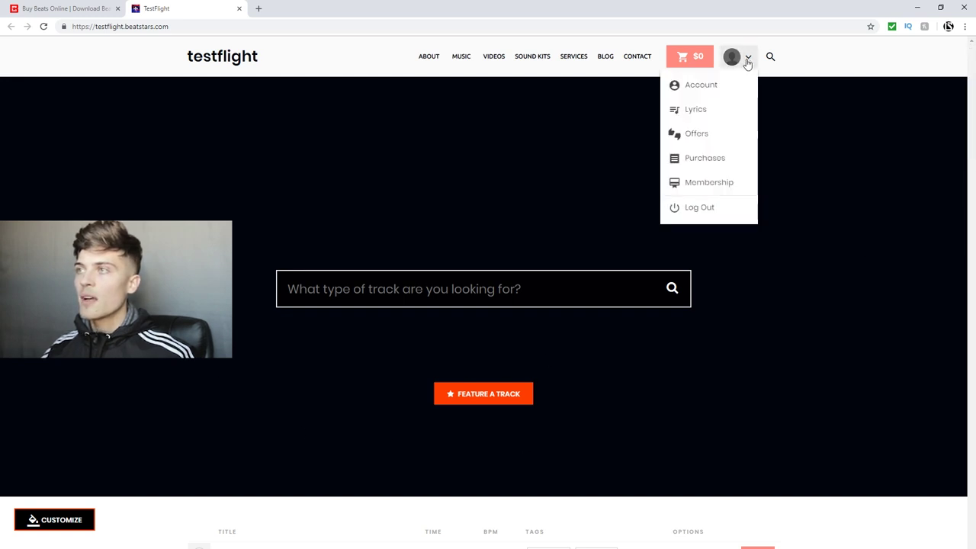
{"action": "left_click", "coordinate": [697, 208]}
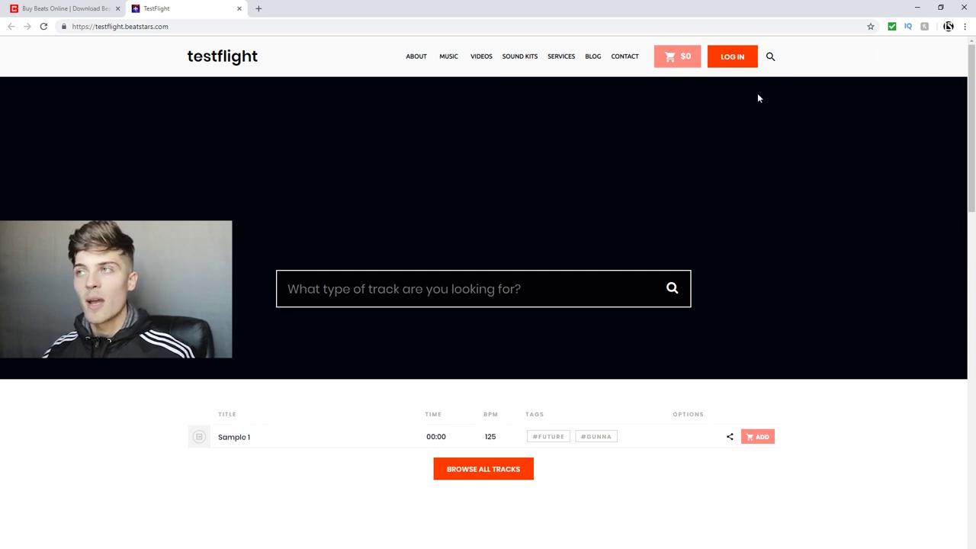
Sign back in to the Pro Page with the account username and password.
{"action": "left_click", "coordinate": [733, 58]}
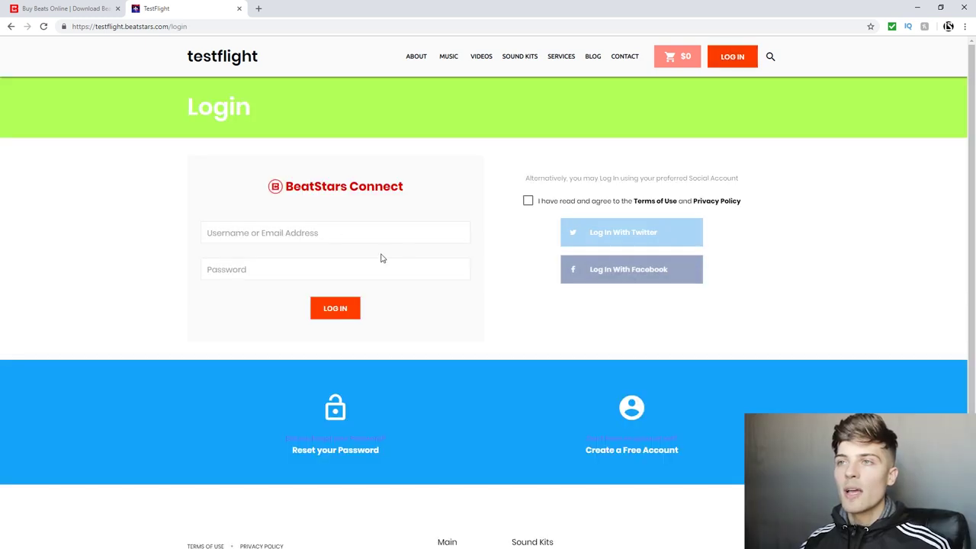
{"action": "left_click", "coordinate": [274, 233]}
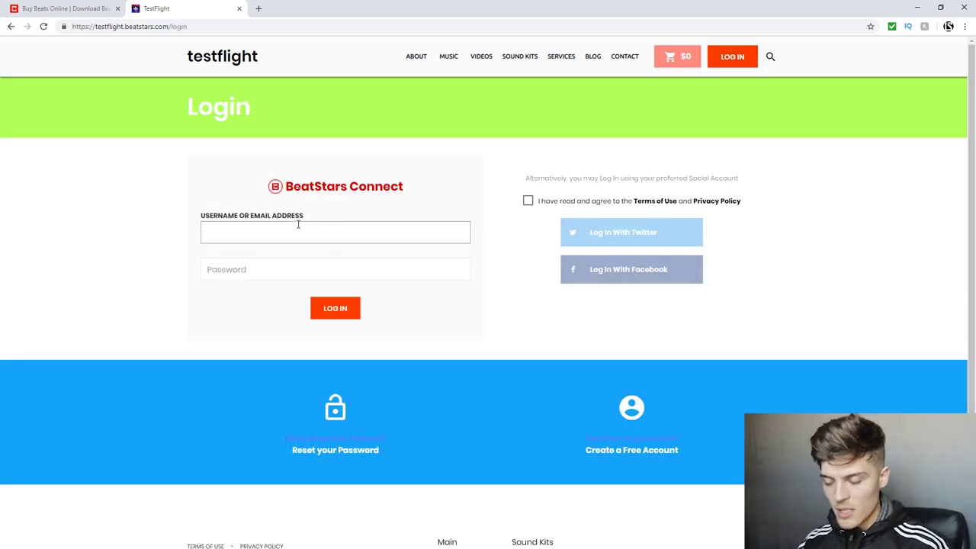
{"action": "type", "text": "testflight"}
{"action": "left_click", "coordinate": [262, 264]}
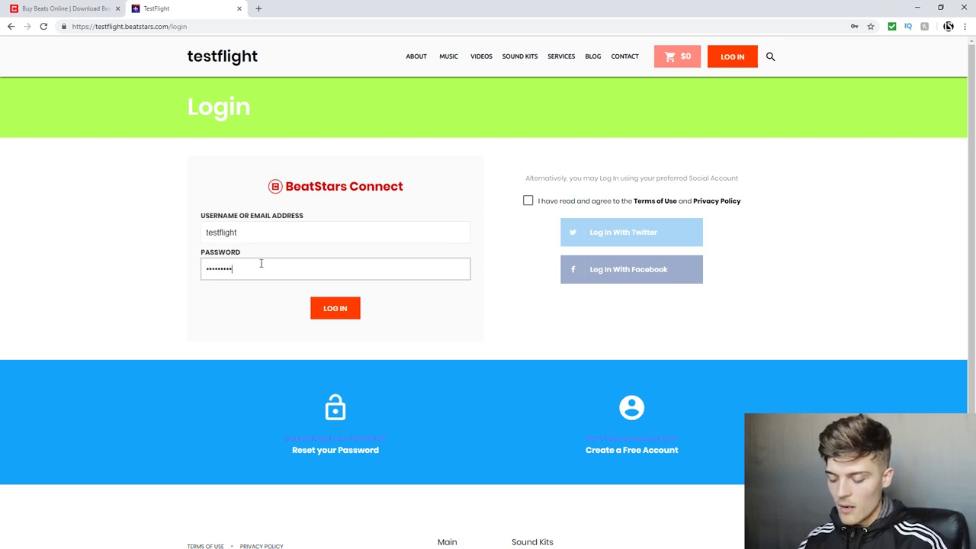
{"action": "key", "text": "Return"}
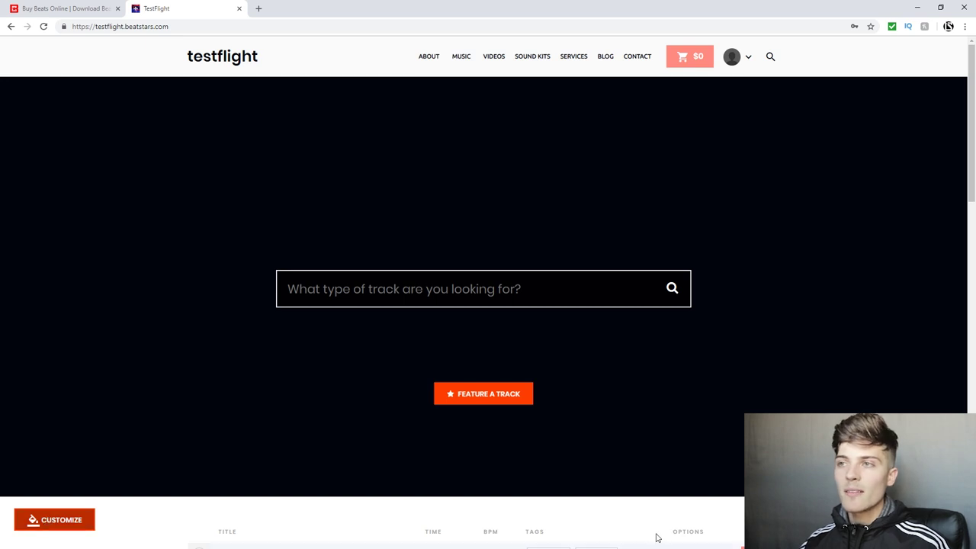
Open the Customize Pro Page panel and expand FONTS to show the Replace Main Menu and Content Font options.
{"action": "scroll", "coordinate": [595, 433], "scroll_direction": "down", "scroll_amount": 5}
{"action": "scroll", "coordinate": [719, 461], "scroll_direction": "up", "scroll_amount": 2}
{"action": "scroll", "coordinate": [434, 268], "scroll_direction": "up", "scroll_amount": 3}
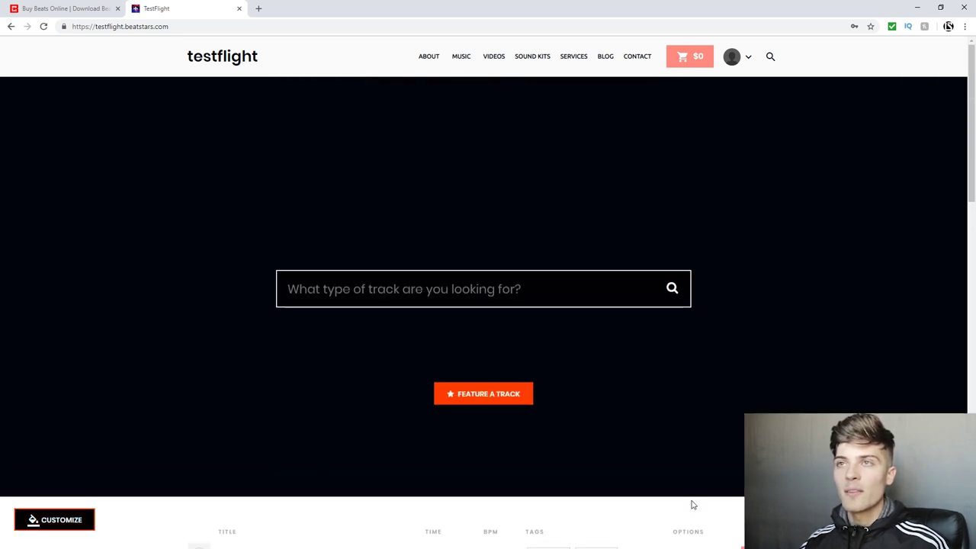
{"action": "scroll", "coordinate": [353, 333], "scroll_direction": "down", "scroll_amount": 5}
{"action": "scroll", "coordinate": [615, 243], "scroll_direction": "down", "scroll_amount": 8}
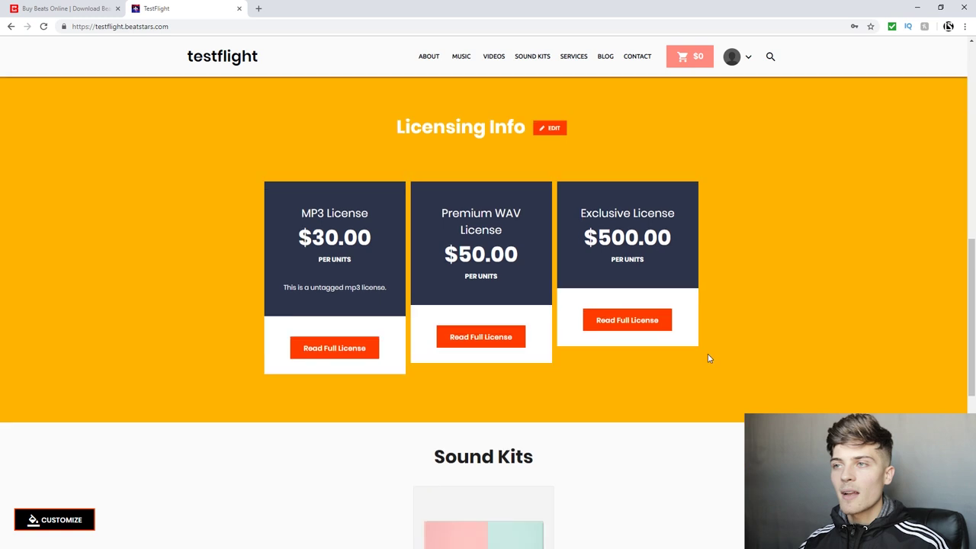
{"action": "scroll", "coordinate": [360, 463], "scroll_direction": "up", "scroll_amount": 12}
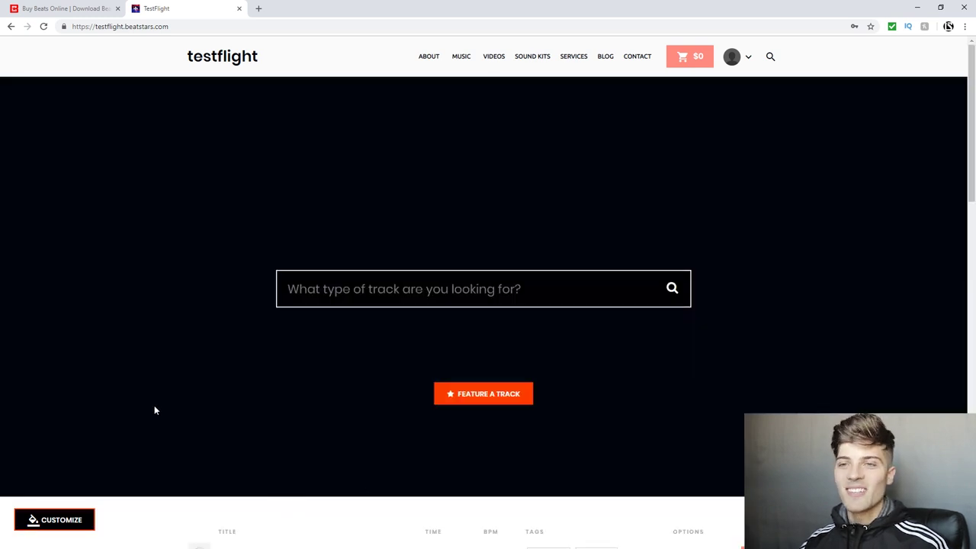
{"action": "left_click", "coordinate": [64, 519]}
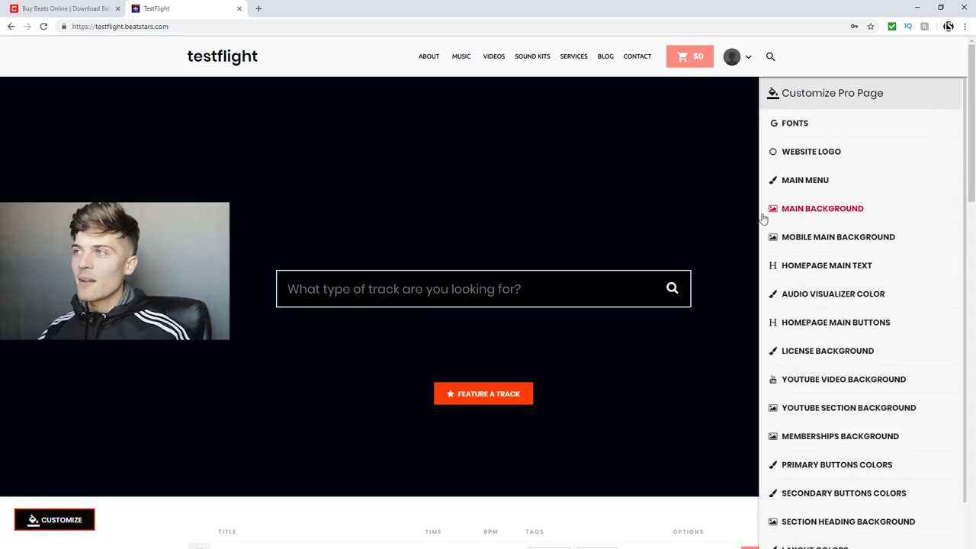
{"action": "scroll", "coordinate": [892, 473], "scroll_direction": "down", "scroll_amount": 5}
{"action": "scroll", "coordinate": [895, 518], "scroll_direction": "up", "scroll_amount": 5}
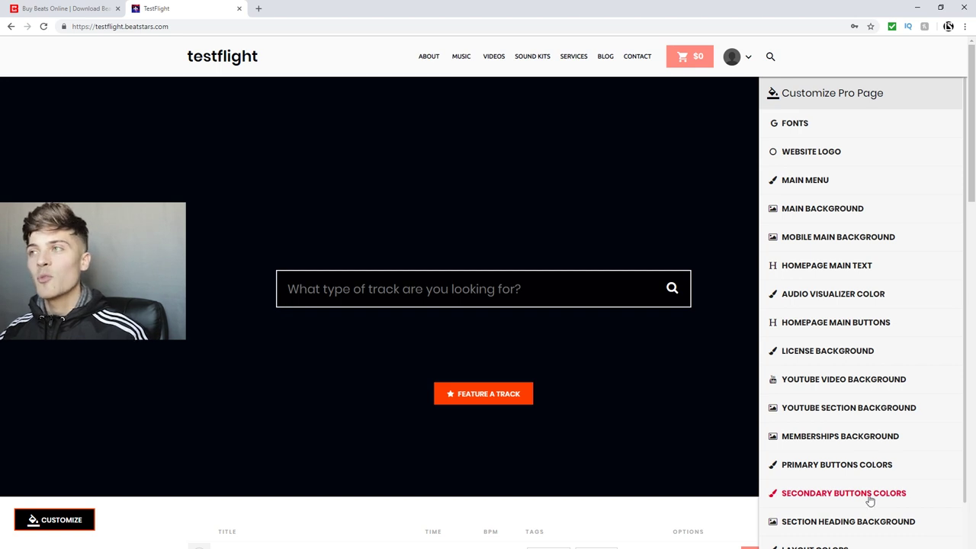
{"action": "left_click", "coordinate": [800, 124]}
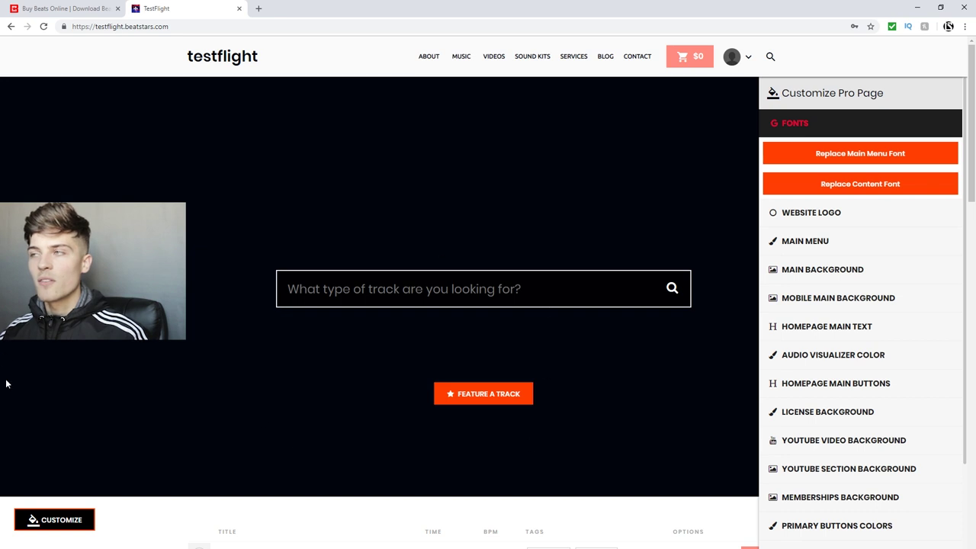
Preview Roboto Slab, Noto Sans, Playfair Display and PT Serif, then apply PT Sans Narrow to the main menu.
{"action": "left_click", "coordinate": [844, 154]}
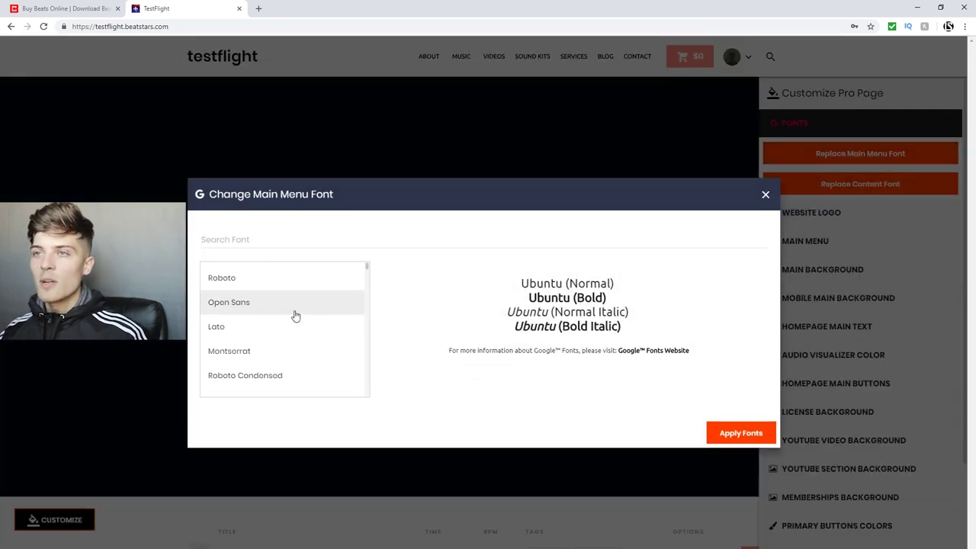
{"action": "scroll", "coordinate": [268, 367], "scroll_direction": "down", "scroll_amount": 2}
{"action": "left_click", "coordinate": [229, 321]}
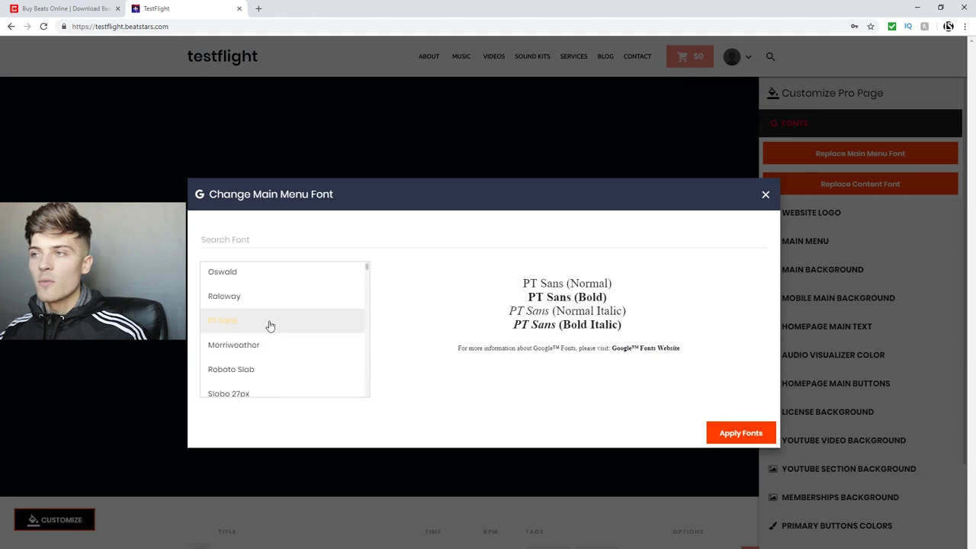
{"action": "left_click", "coordinate": [273, 369]}
{"action": "scroll", "coordinate": [272, 371], "scroll_direction": "down", "scroll_amount": 1}
{"action": "left_click", "coordinate": [272, 371]}
{"action": "scroll", "coordinate": [272, 372], "scroll_direction": "down", "scroll_amount": 2}
{"action": "left_click", "coordinate": [272, 370]}
{"action": "scroll", "coordinate": [272, 372], "scroll_direction": "down", "scroll_amount": 1}
{"action": "left_click", "coordinate": [272, 372]}
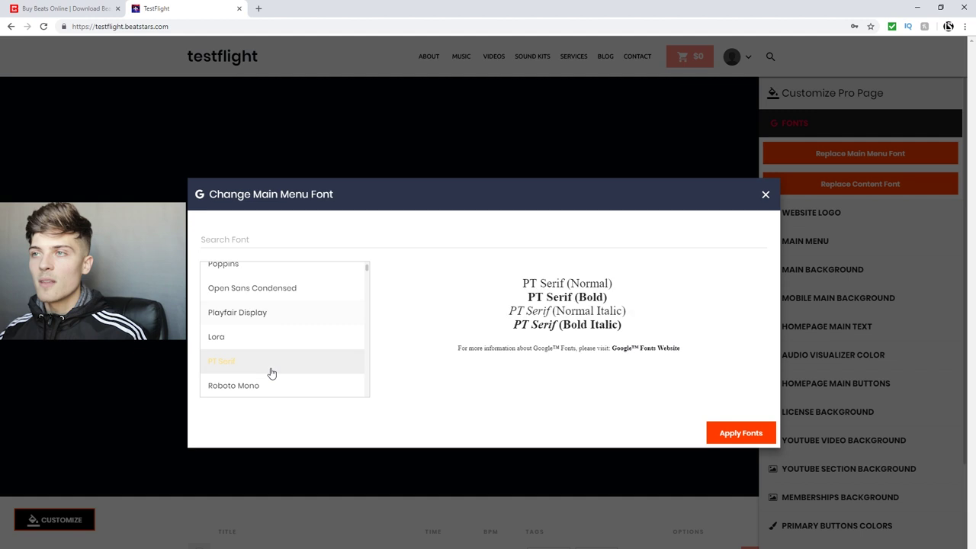
{"action": "scroll", "coordinate": [272, 373], "scroll_direction": "down", "scroll_amount": 2}
{"action": "left_click", "coordinate": [271, 369]}
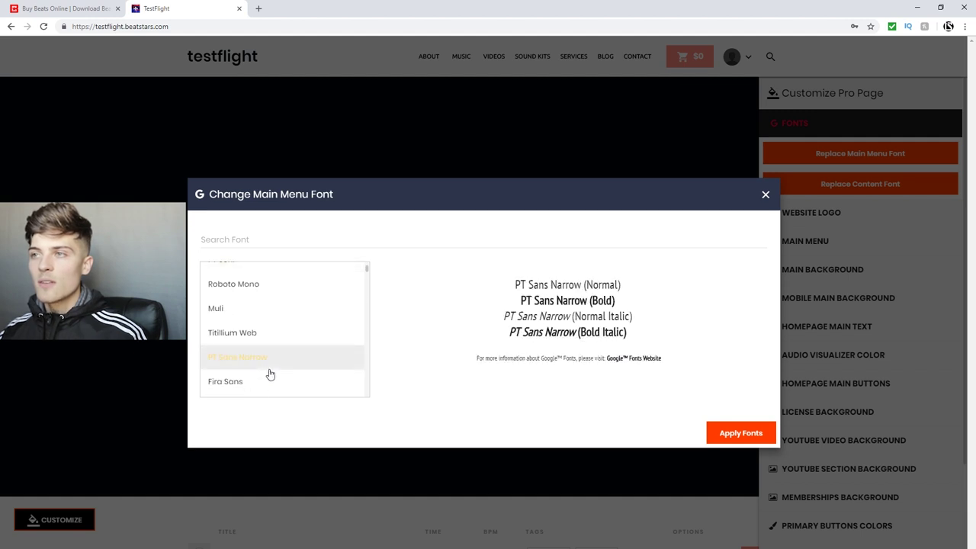
{"action": "left_click", "coordinate": [728, 433]}
{"action": "left_click", "coordinate": [728, 433]}
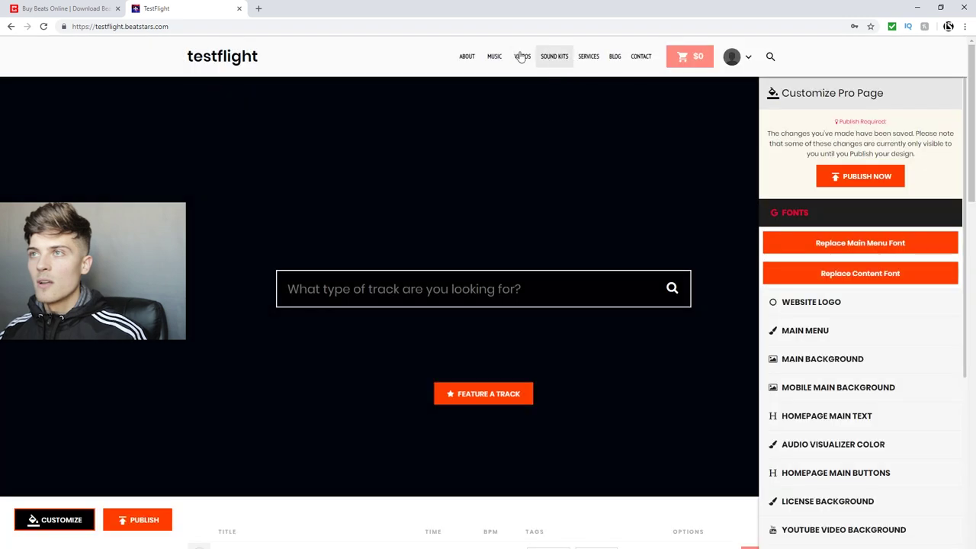
Replace the main menu font with PT Sans instead and collapse the Fonts options.
{"action": "left_click", "coordinate": [814, 213]}
{"action": "left_click", "coordinate": [814, 214]}
{"action": "left_click", "coordinate": [837, 244]}
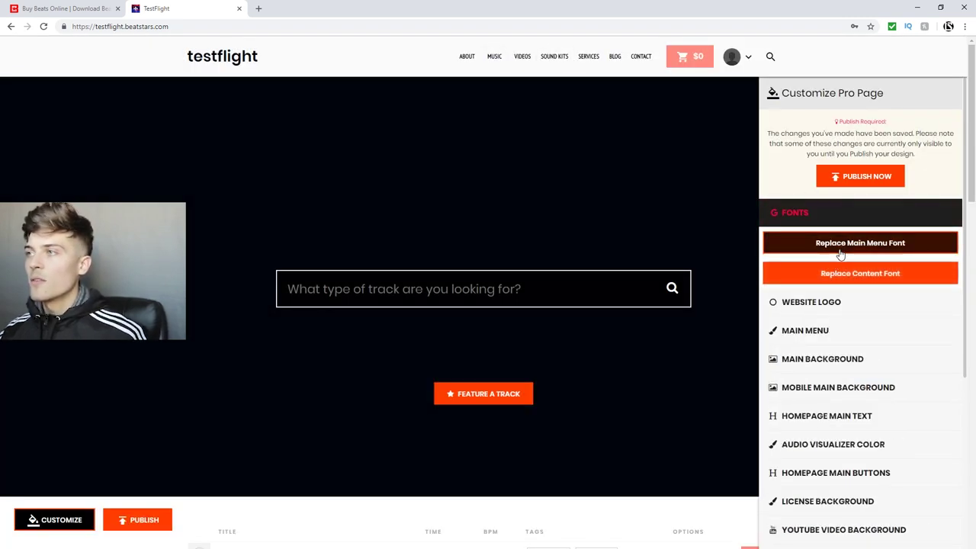
{"action": "scroll", "coordinate": [264, 357], "scroll_direction": "down", "scroll_amount": 3}
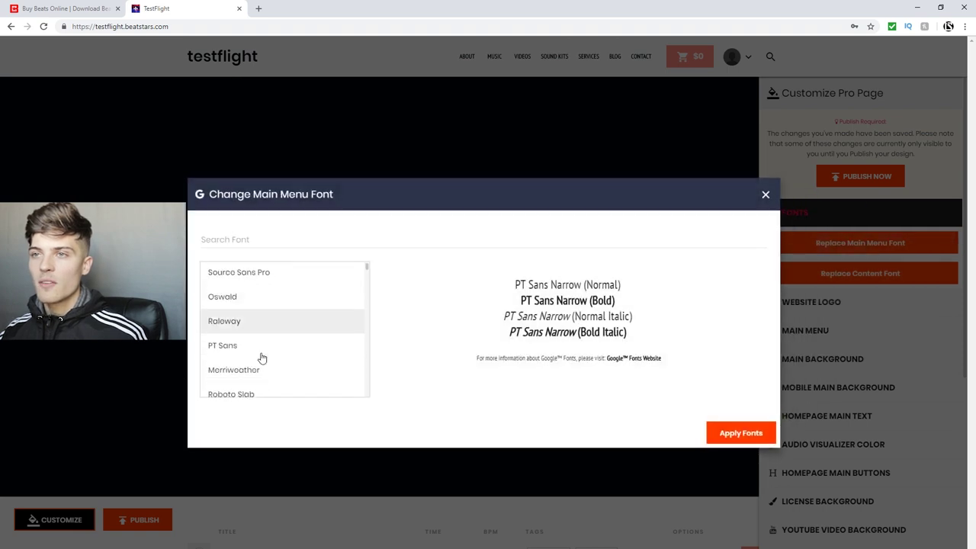
{"action": "left_click", "coordinate": [257, 276]}
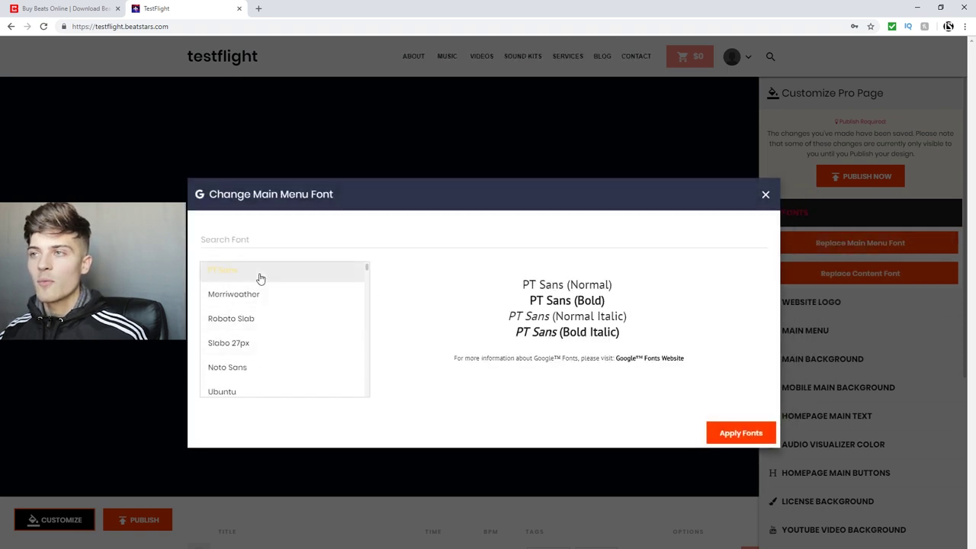
{"action": "left_click", "coordinate": [739, 433]}
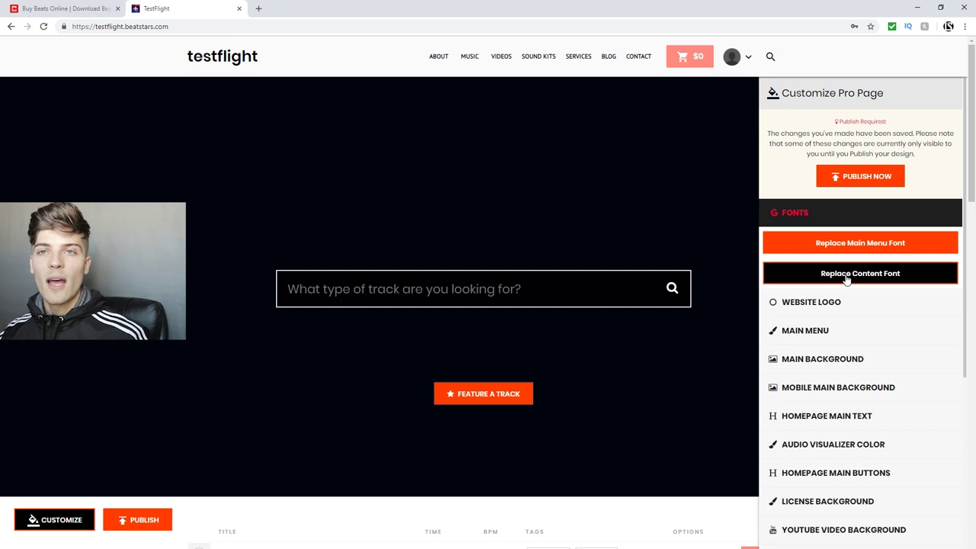
{"action": "left_click", "coordinate": [794, 213]}
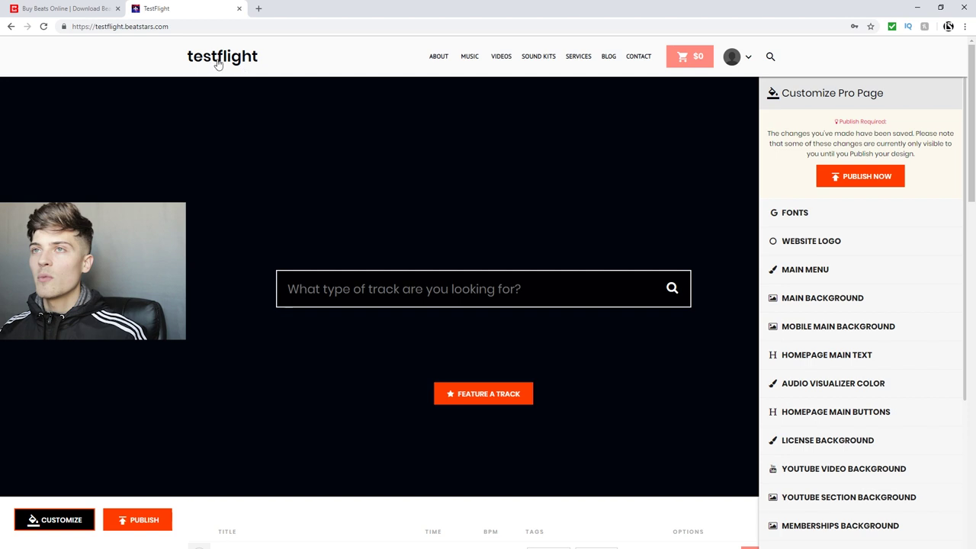
{"action": "left_click", "coordinate": [812, 241]}
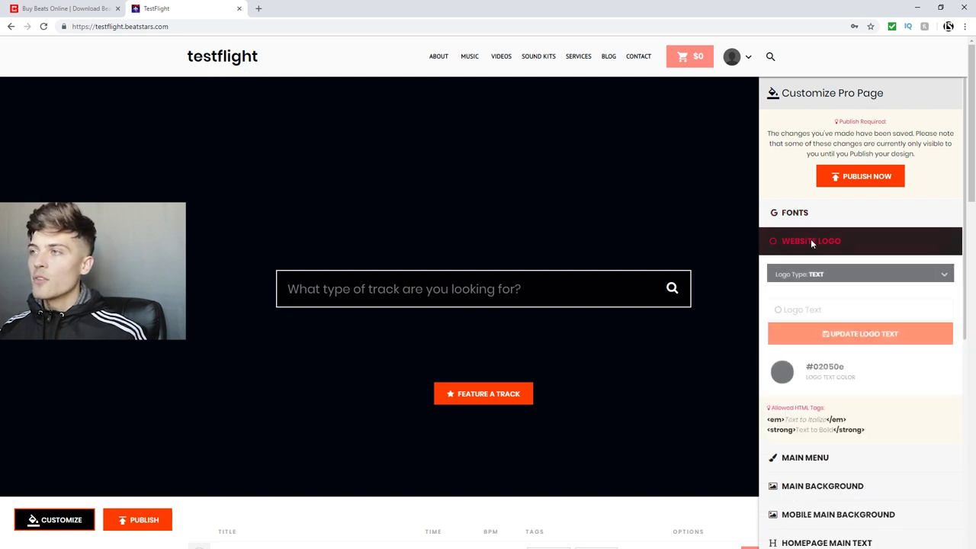
Set the logo type to Text and update the logo text to 'TEST FLIGHT'.
{"action": "left_click", "coordinate": [831, 276]}
{"action": "left_click", "coordinate": [812, 328]}
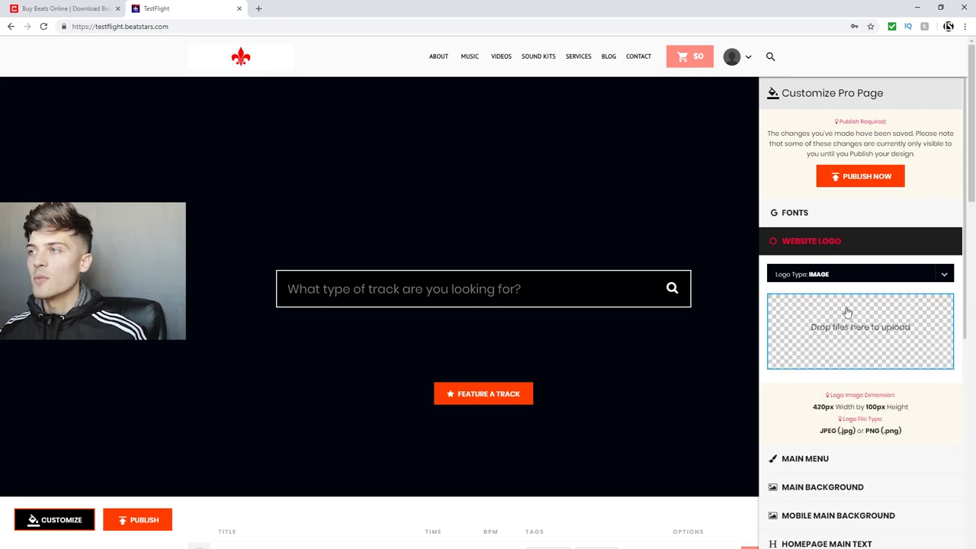
{"action": "left_click", "coordinate": [838, 275]}
{"action": "left_click", "coordinate": [807, 302]}
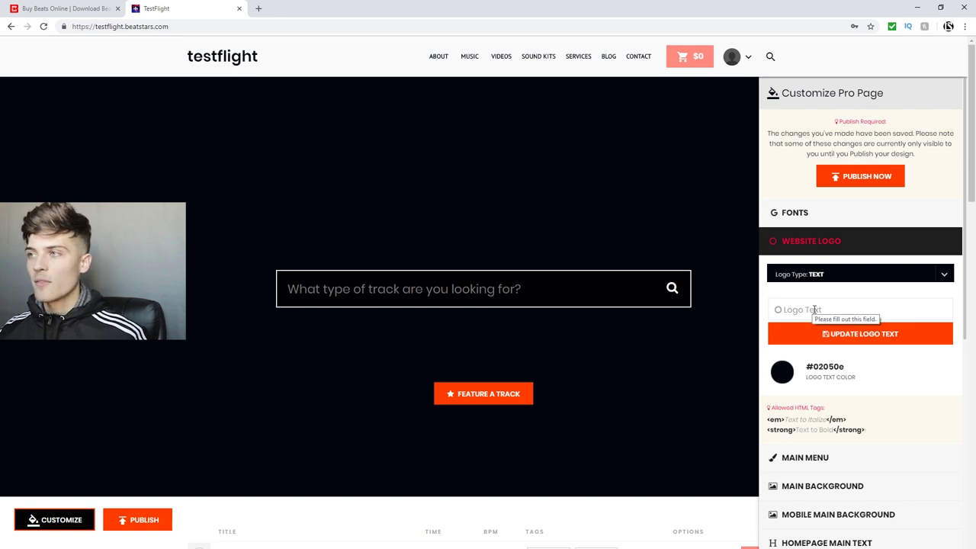
{"action": "left_click", "coordinate": [814, 310]}
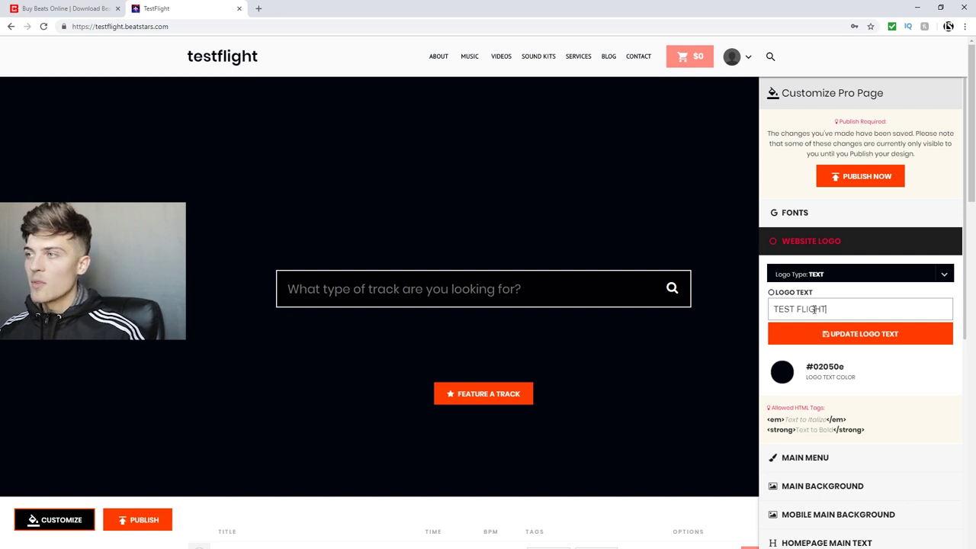
{"action": "type", "text": "TEST FLIGHT"}
{"action": "left_click", "coordinate": [819, 335]}
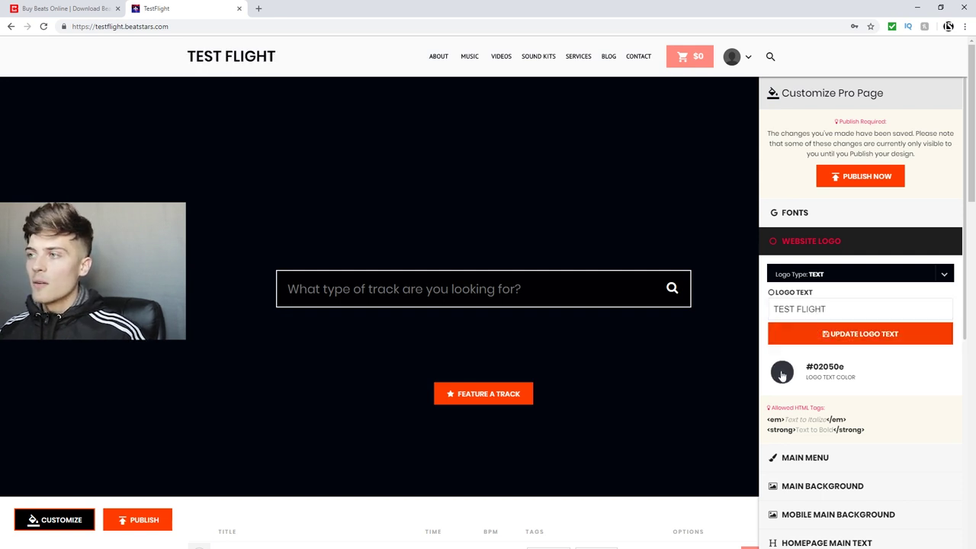
Colour the logo text red #FF1744, then switch the logo type to Image.
{"action": "left_click", "coordinate": [784, 378]}
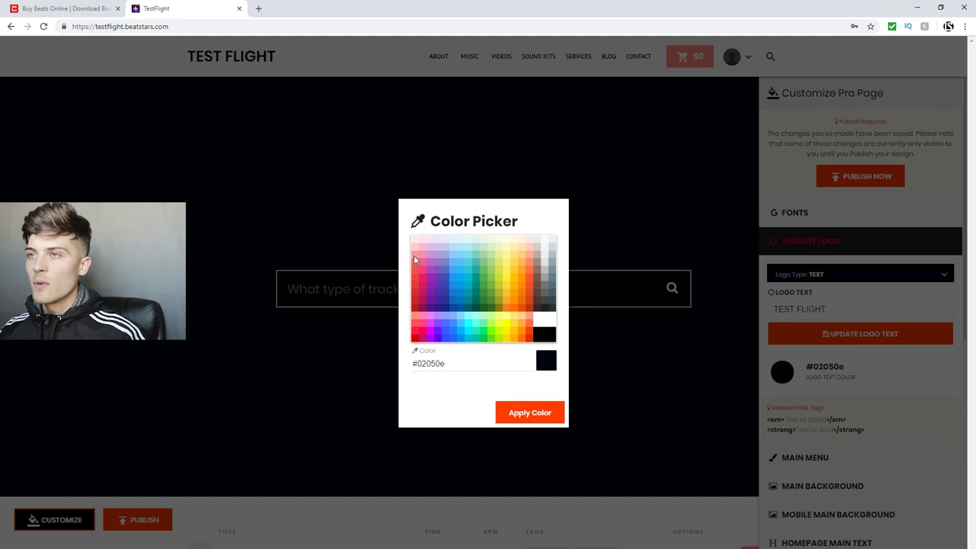
{"action": "left_click", "coordinate": [414, 336]}
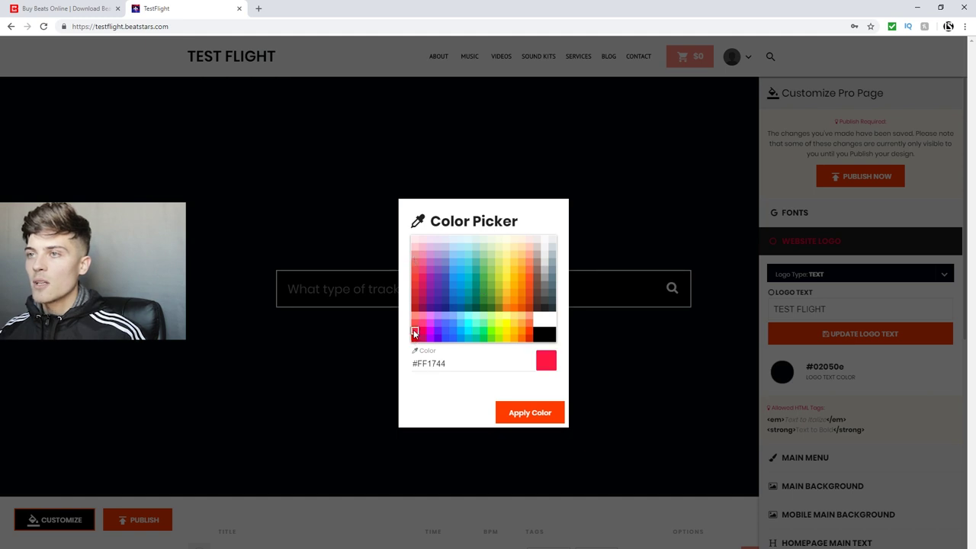
{"action": "left_click", "coordinate": [533, 414]}
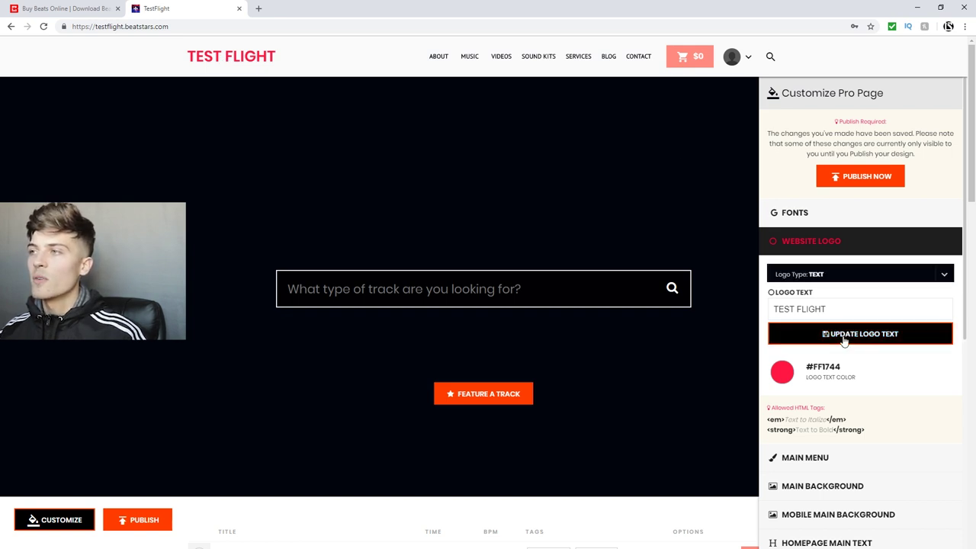
{"action": "left_click", "coordinate": [838, 276]}
{"action": "left_click", "coordinate": [824, 323]}
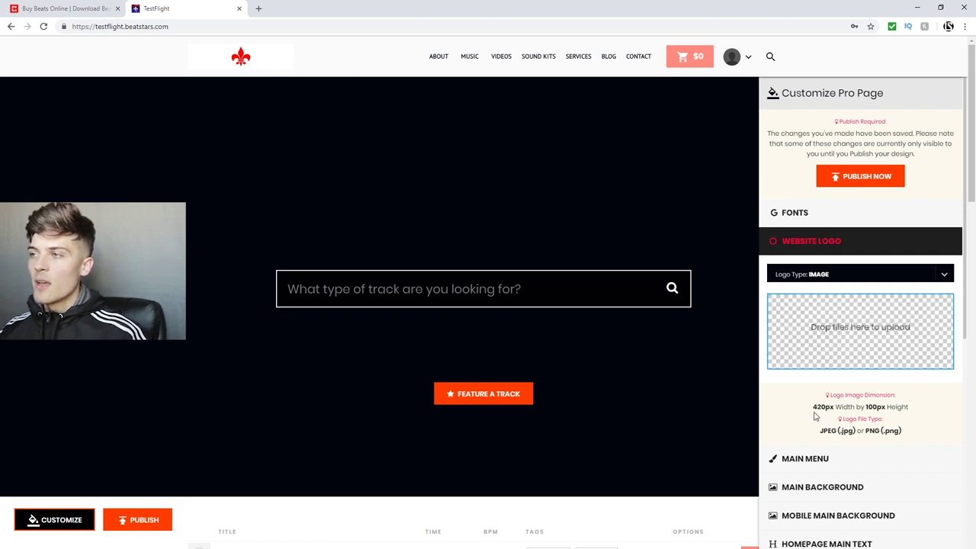
Check back.jpg's properties and upload it as the logo image.
{"action": "left_click_drag", "start_coordinate": [823, 407], "coordinate": [907, 405]}
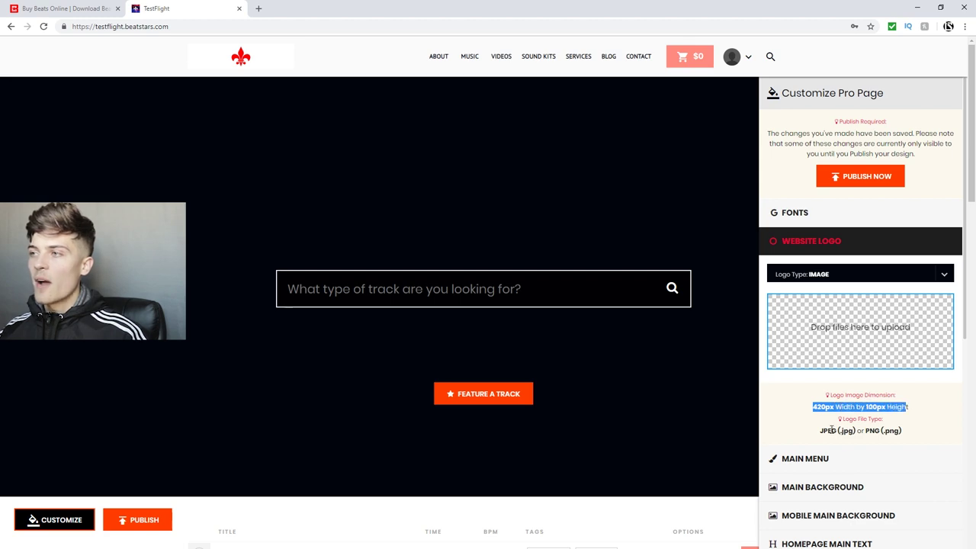
{"action": "left_click", "coordinate": [847, 335]}
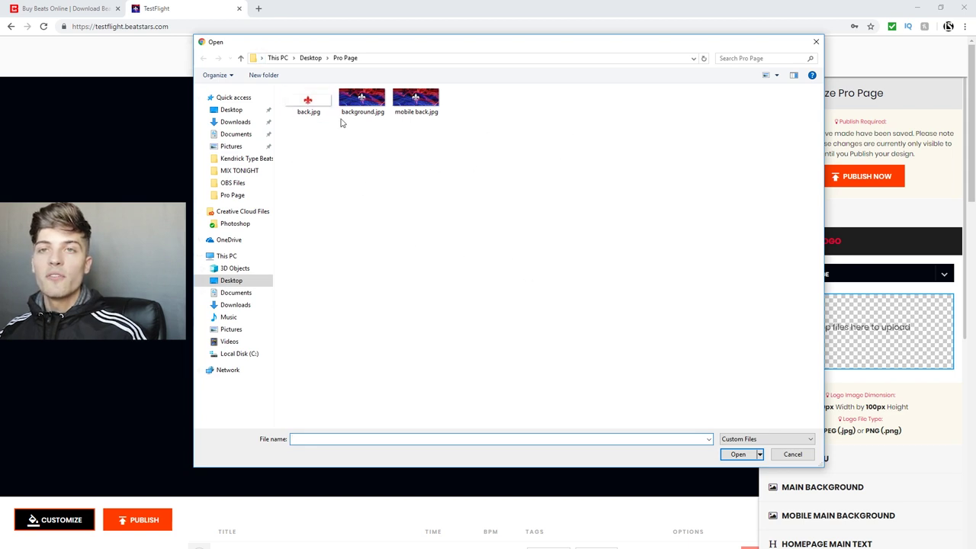
{"action": "left_click", "coordinate": [312, 109]}
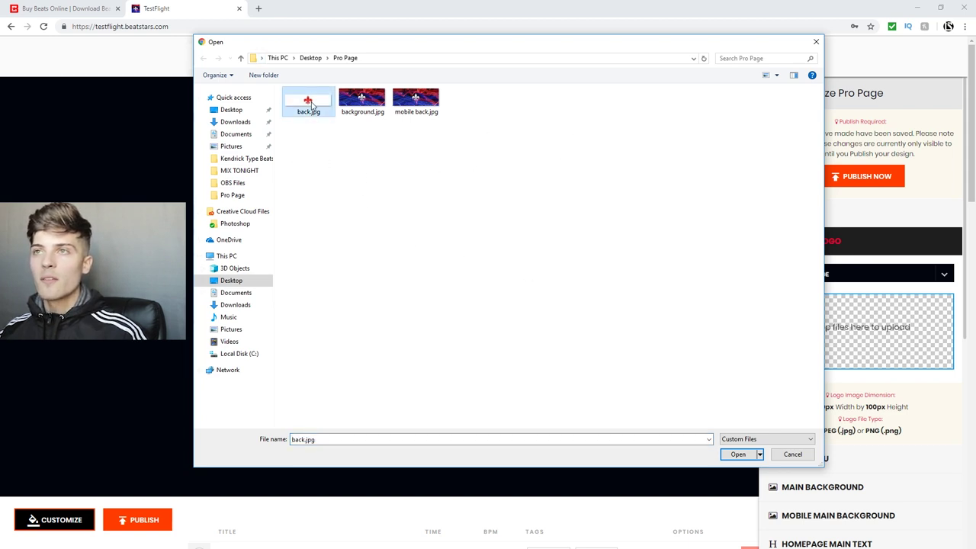
{"action": "right_click", "coordinate": [311, 105]}
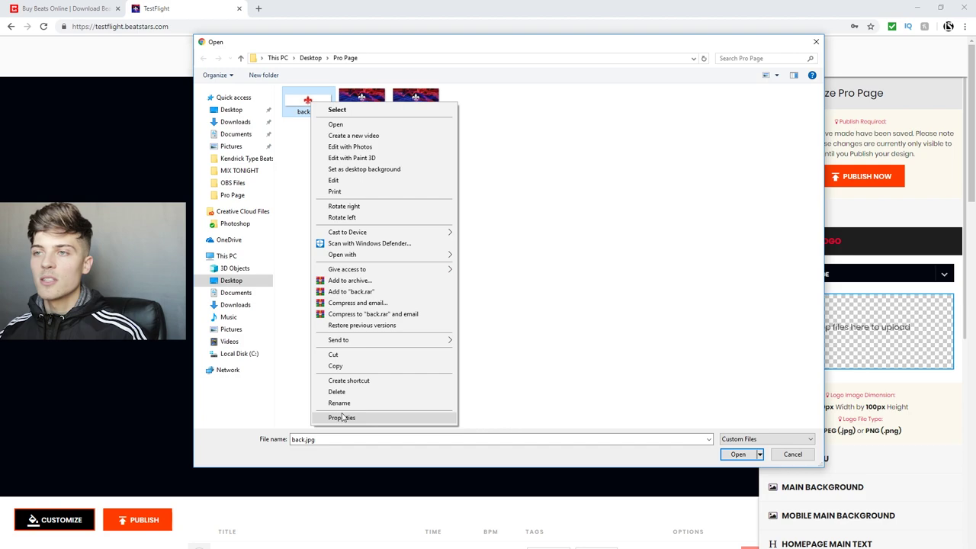
{"action": "left_click", "coordinate": [341, 417]}
{"action": "left_click", "coordinate": [388, 344]}
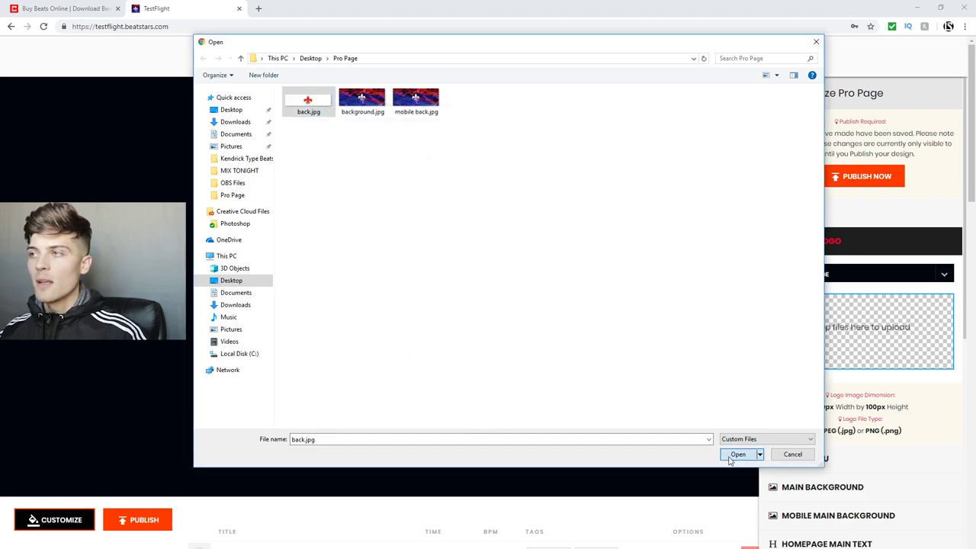
{"action": "left_click", "coordinate": [729, 456]}
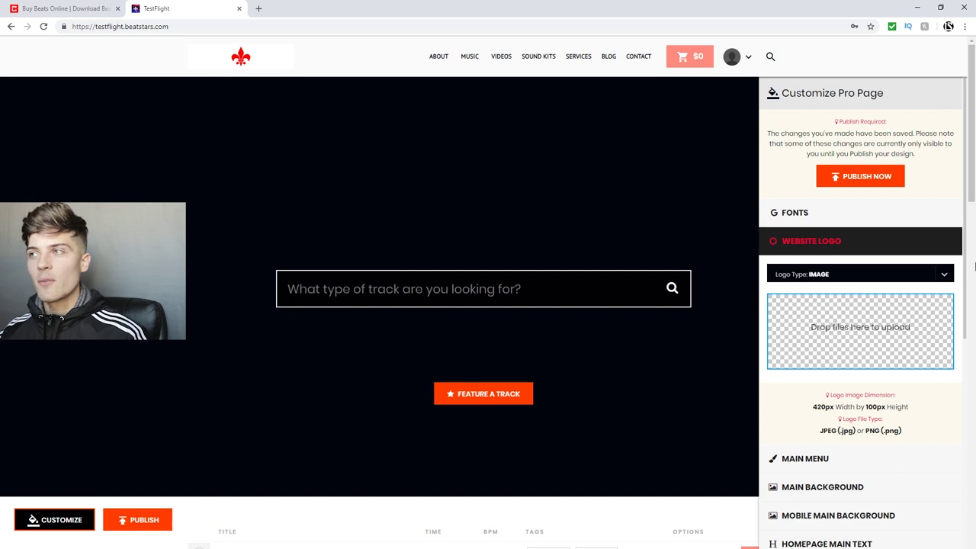
Try a text logo reading 'asddfdf', then revert to the Image logo and collapse Website Logo.
{"action": "left_click", "coordinate": [836, 274]}
{"action": "left_click", "coordinate": [812, 304]}
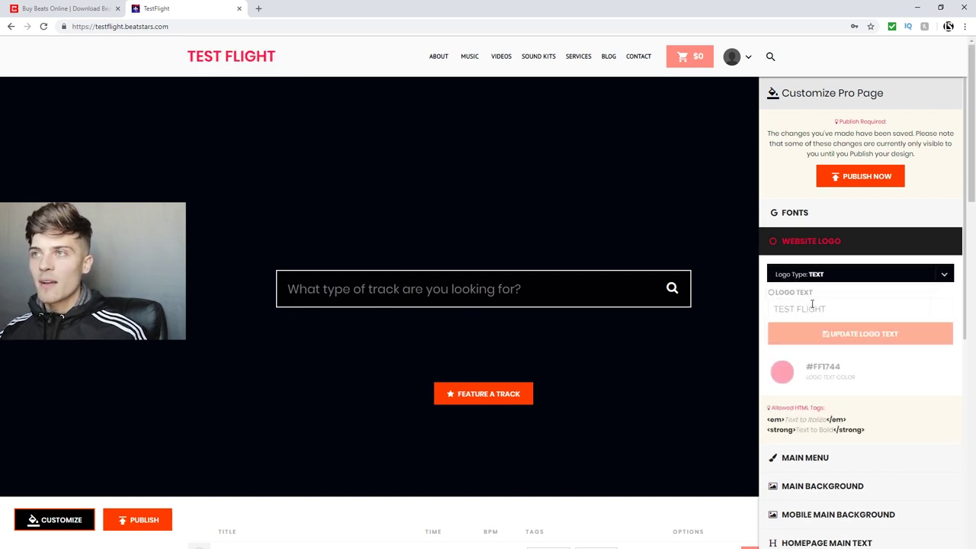
{"action": "left_click", "coordinate": [831, 274]}
{"action": "left_click", "coordinate": [810, 328]}
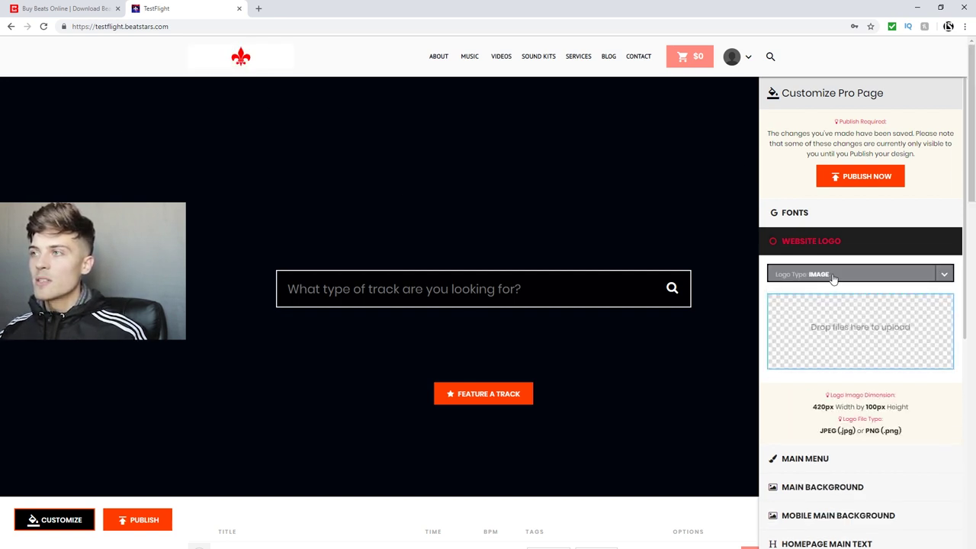
{"action": "left_click", "coordinate": [832, 275]}
{"action": "left_click", "coordinate": [815, 302]}
{"action": "left_click_drag", "start_coordinate": [823, 310], "coordinate": [686, 312]}
{"action": "type", "text": "asddfdf"}
{"action": "left_click", "coordinate": [830, 334]}
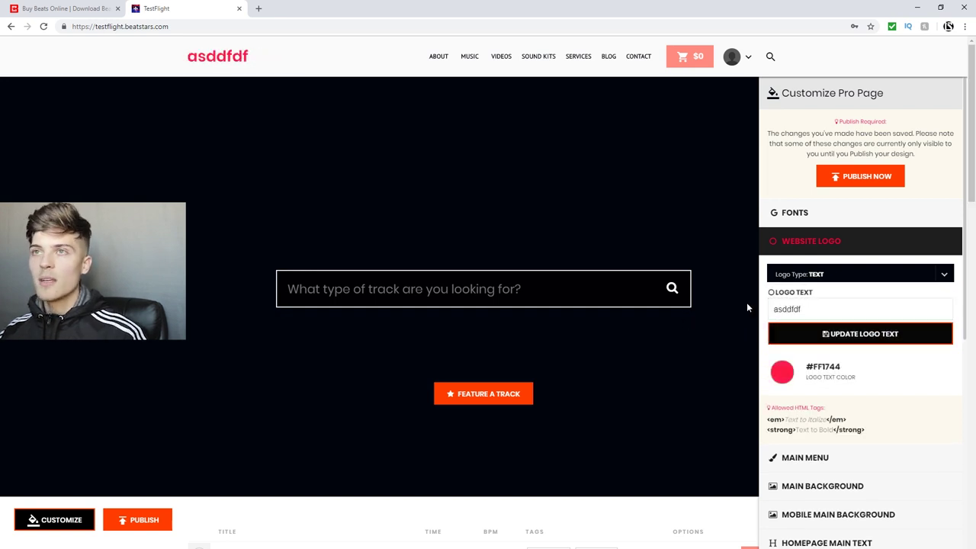
{"action": "left_click", "coordinate": [835, 273]}
{"action": "left_click", "coordinate": [806, 327]}
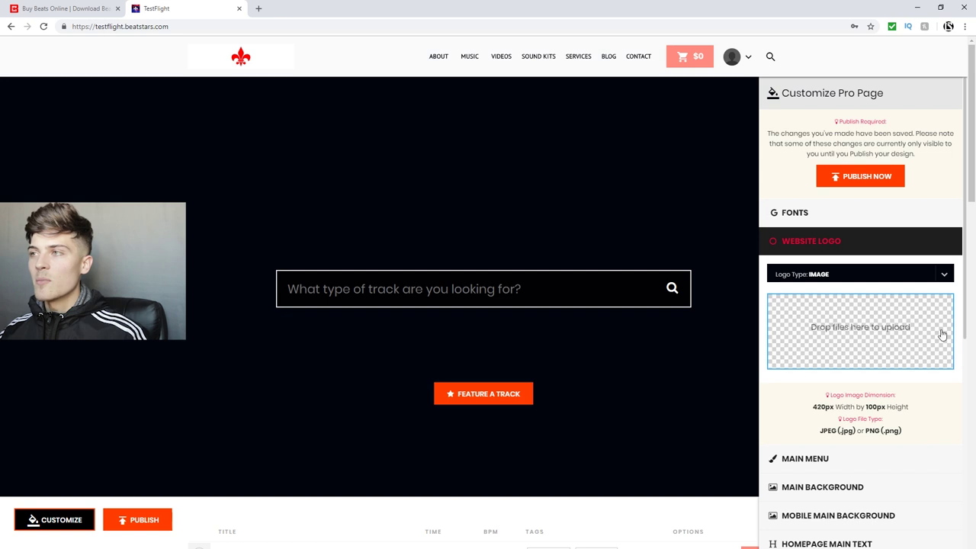
{"action": "left_click", "coordinate": [797, 242]}
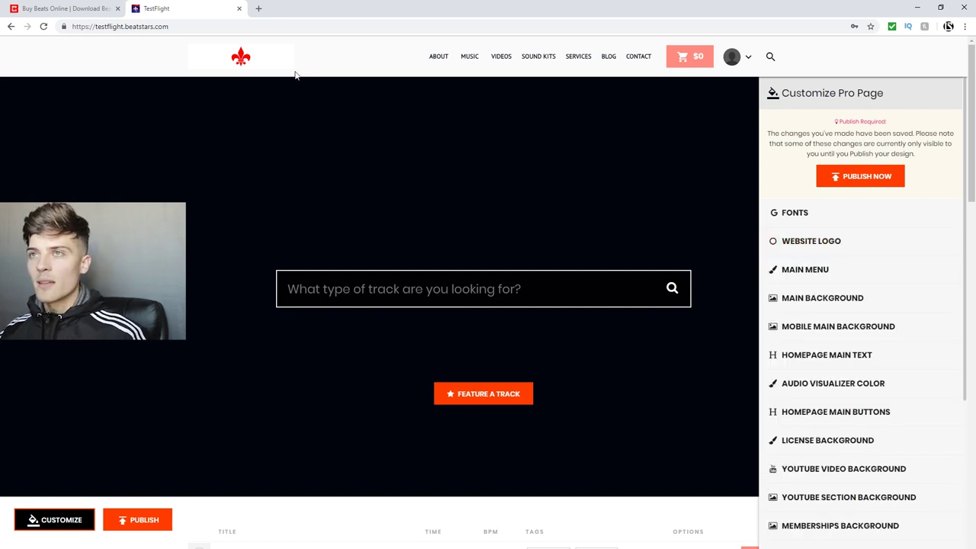
In Main Menu settings, try a black background, then set the menu background to white #FFFFFF.
{"action": "left_click", "coordinate": [837, 279]}
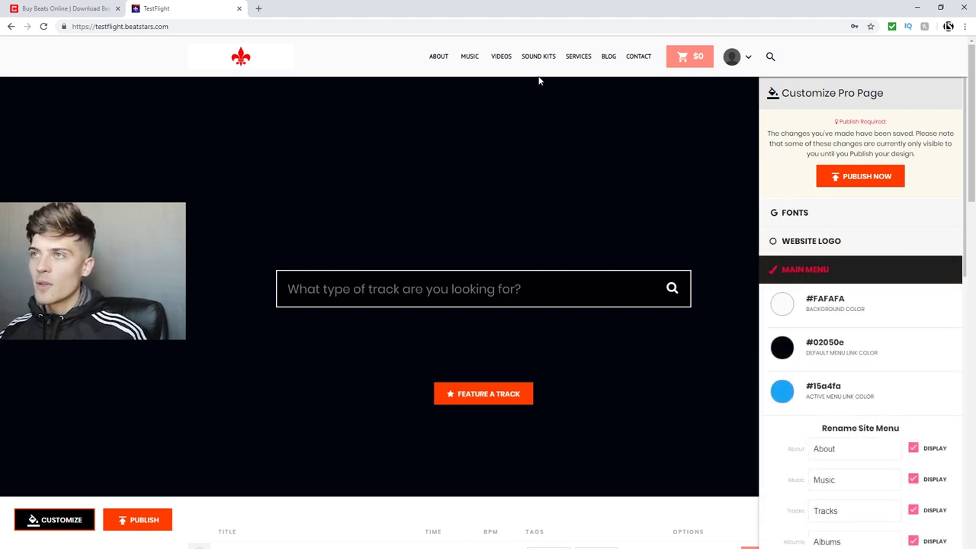
{"action": "scroll", "coordinate": [848, 301], "scroll_direction": "down", "scroll_amount": 1}
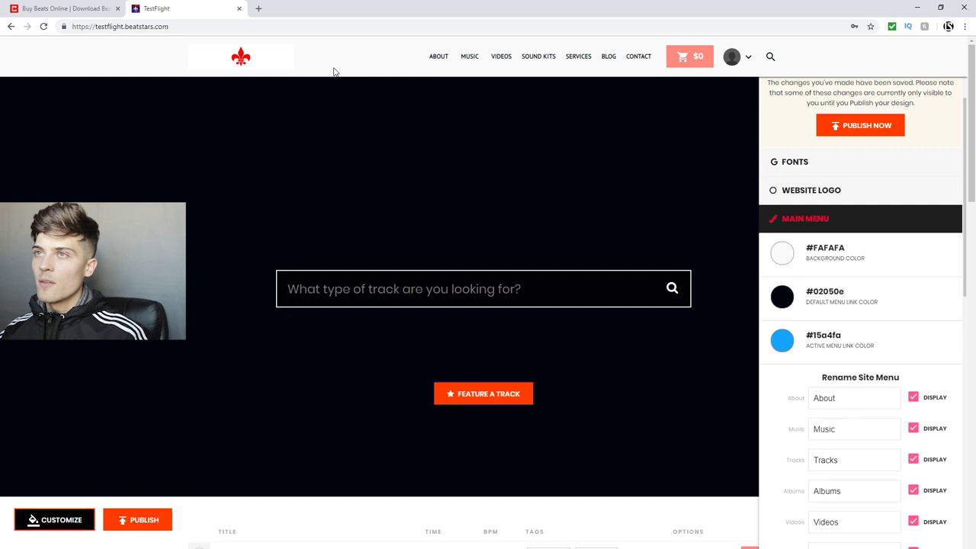
{"action": "left_click", "coordinate": [781, 255]}
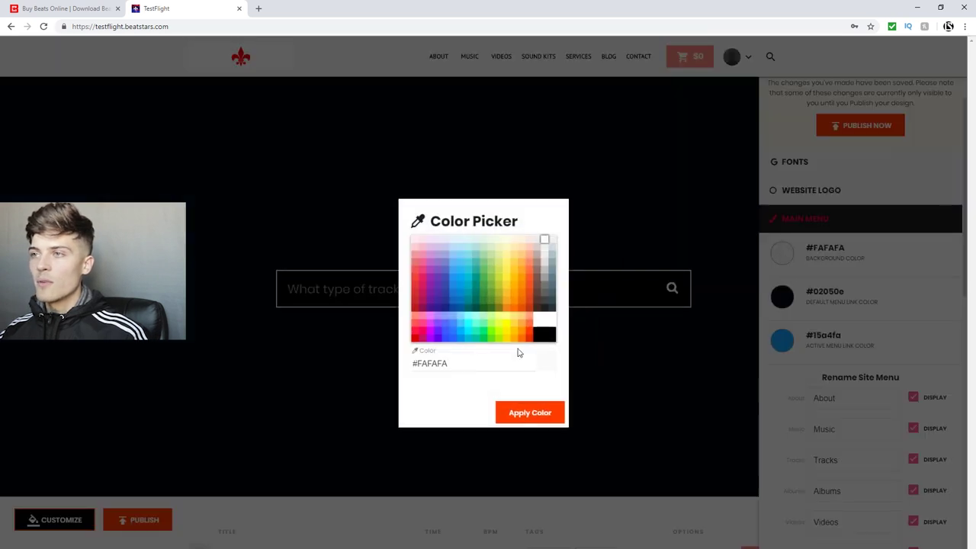
{"action": "left_click", "coordinate": [547, 340]}
{"action": "left_click", "coordinate": [536, 415]}
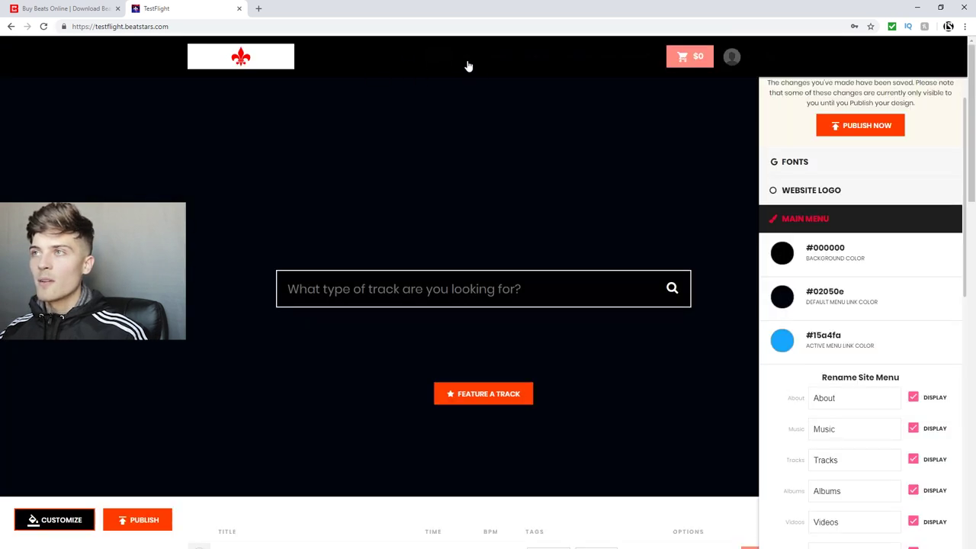
{"action": "left_click", "coordinate": [785, 259]}
{"action": "left_click", "coordinate": [545, 326]}
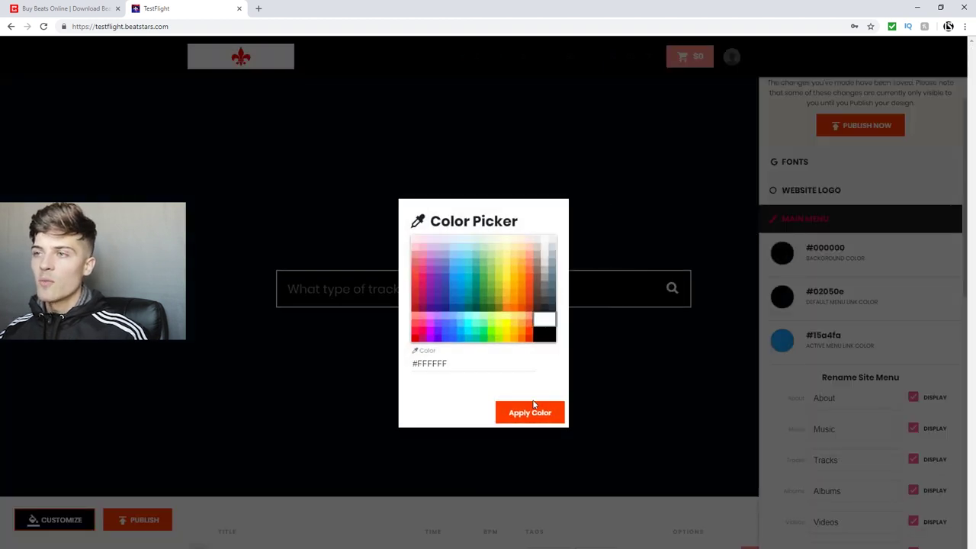
{"action": "left_click", "coordinate": [531, 411]}
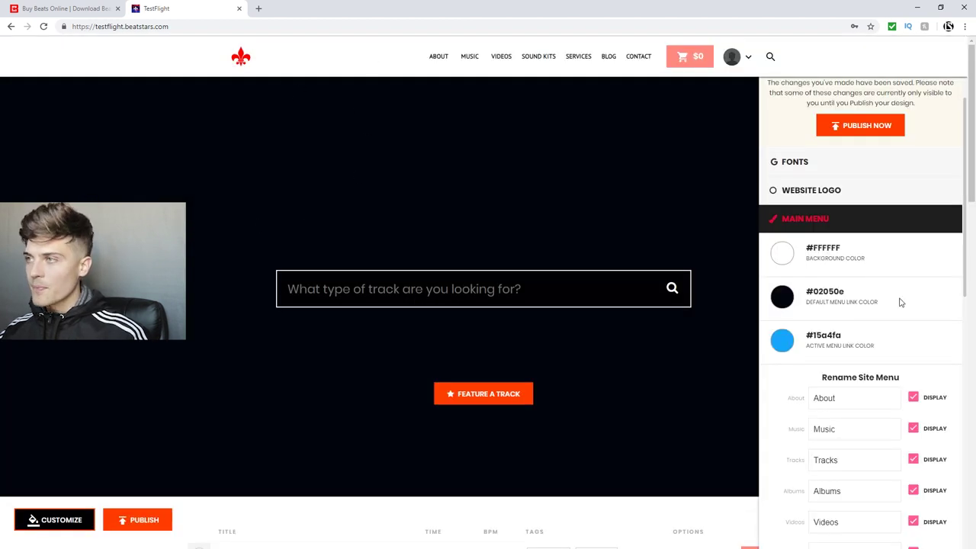
Set the default menu links to black #000000 after trying yellow, and the active link to orange #FF3D00.
{"action": "left_click", "coordinate": [782, 299]}
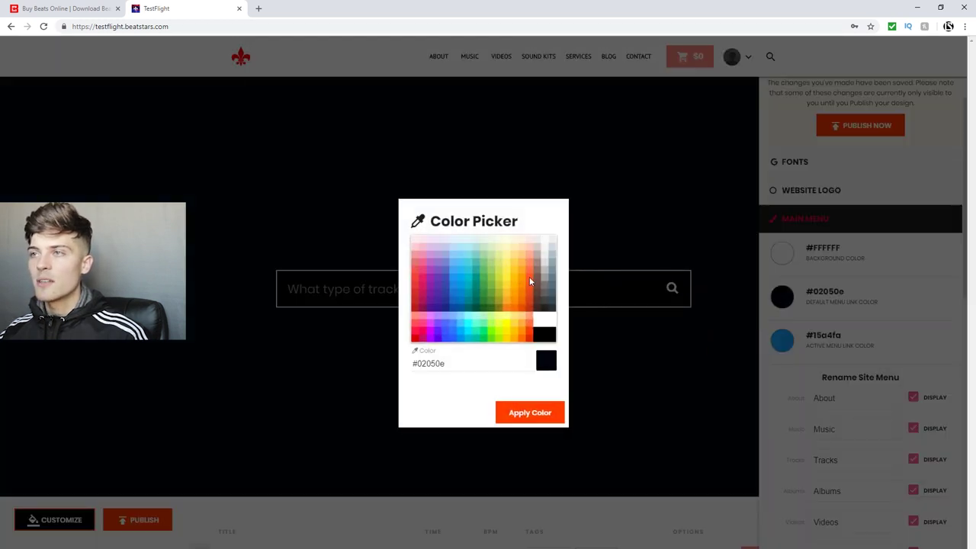
{"action": "left_click", "coordinate": [514, 276]}
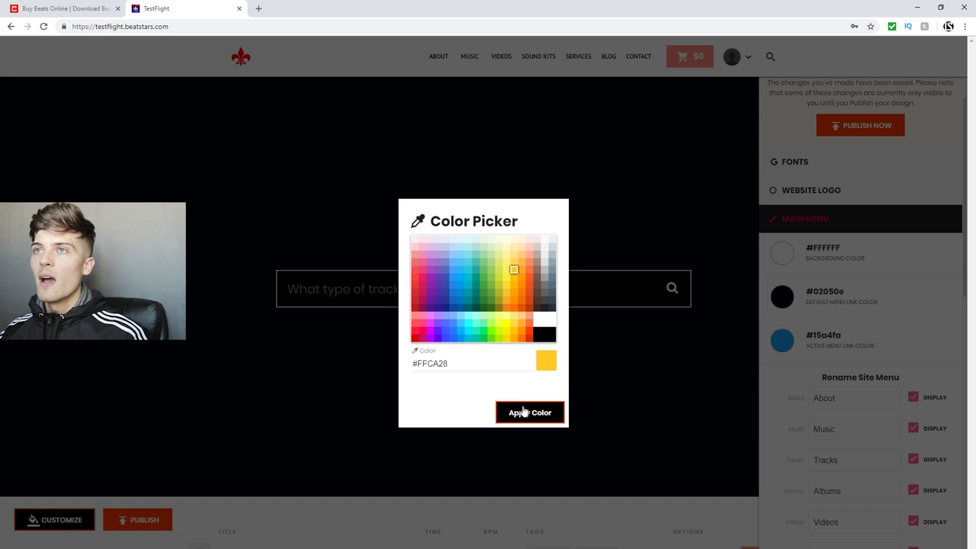
{"action": "left_click", "coordinate": [528, 412]}
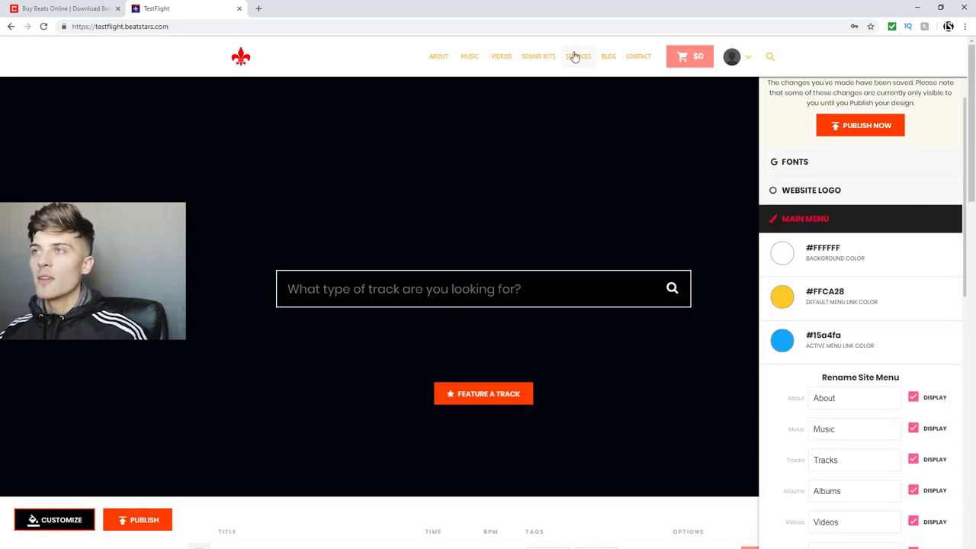
{"action": "left_click", "coordinate": [780, 304]}
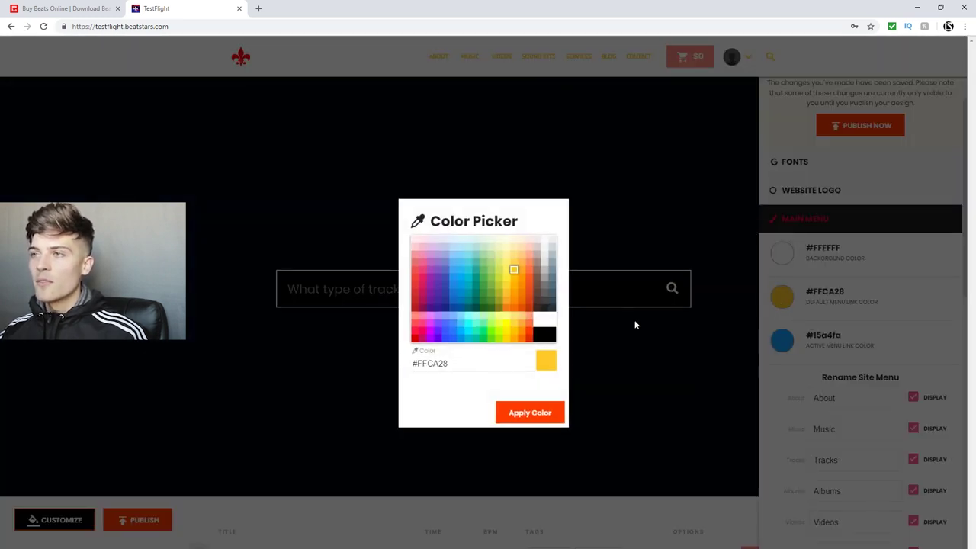
{"action": "left_click", "coordinate": [546, 340]}
{"action": "left_click", "coordinate": [529, 412]}
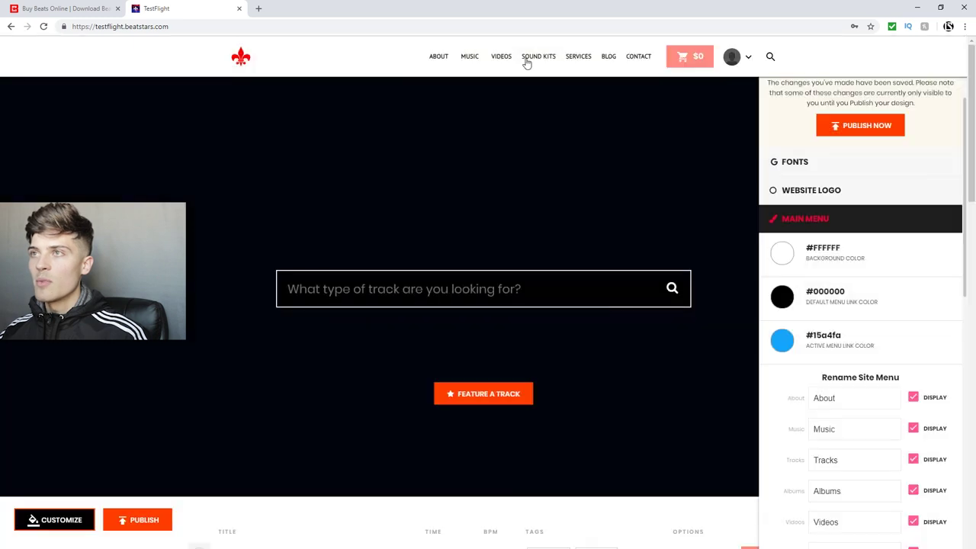
{"action": "left_click", "coordinate": [782, 343]}
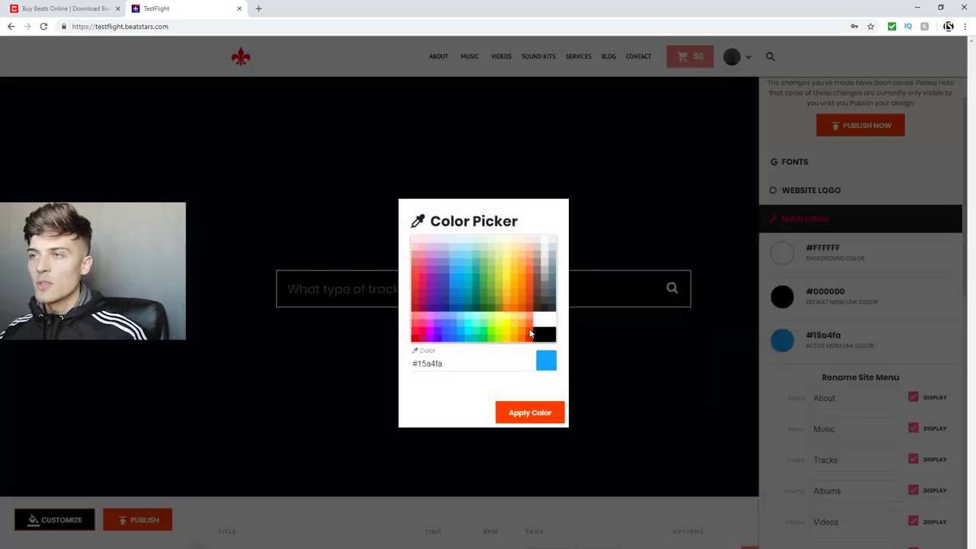
{"action": "left_click", "coordinate": [531, 333]}
{"action": "left_click", "coordinate": [529, 412]}
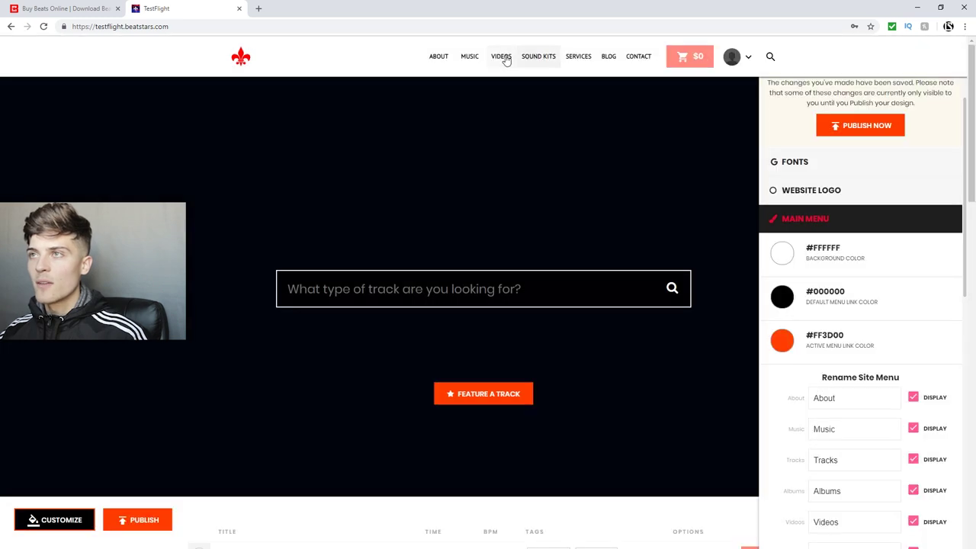
Uncheck Display for About, Videos, Services and Albums, then Update & Publish Site Menu.
{"action": "scroll", "coordinate": [860, 321], "scroll_direction": "down", "scroll_amount": 1}
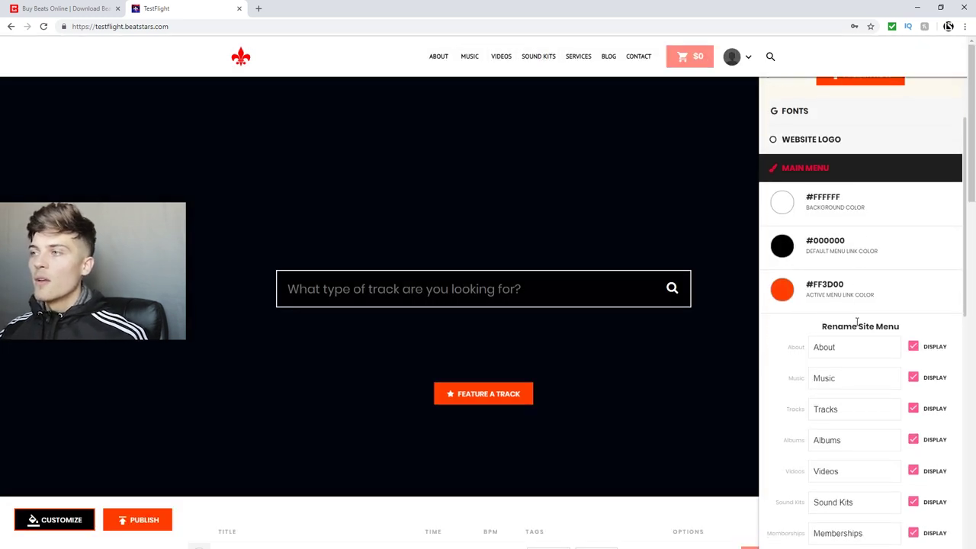
{"action": "scroll", "coordinate": [953, 366], "scroll_direction": "down", "scroll_amount": 1}
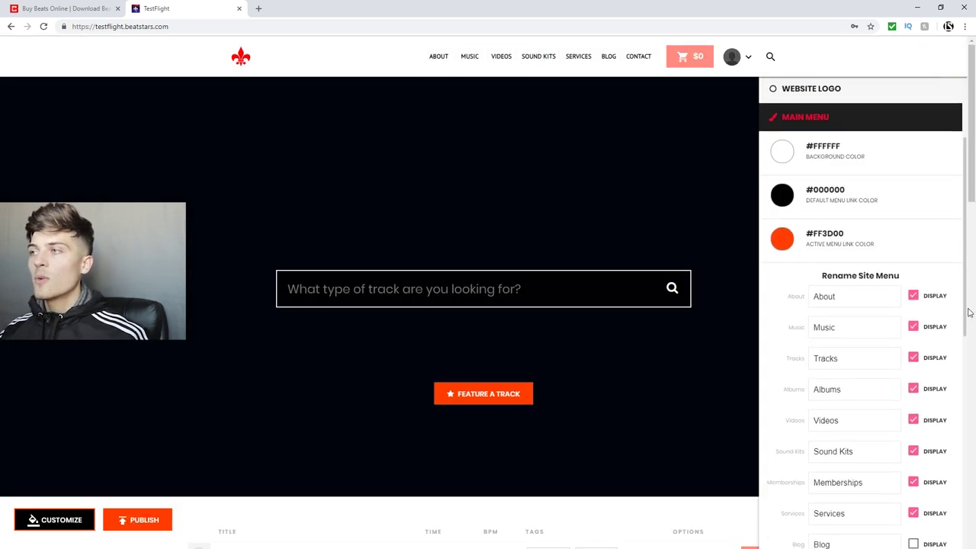
{"action": "left_click", "coordinate": [914, 297]}
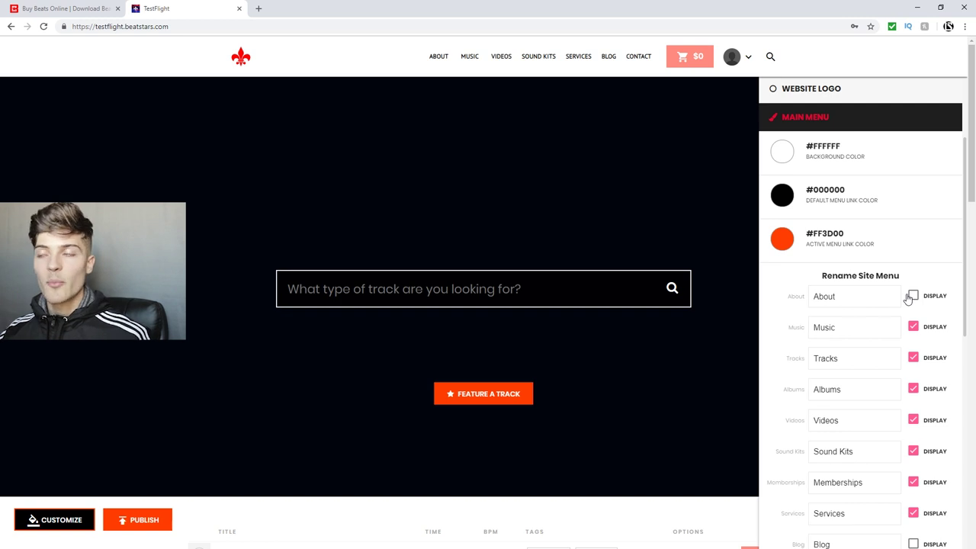
{"action": "scroll", "coordinate": [885, 336], "scroll_direction": "down", "scroll_amount": 1}
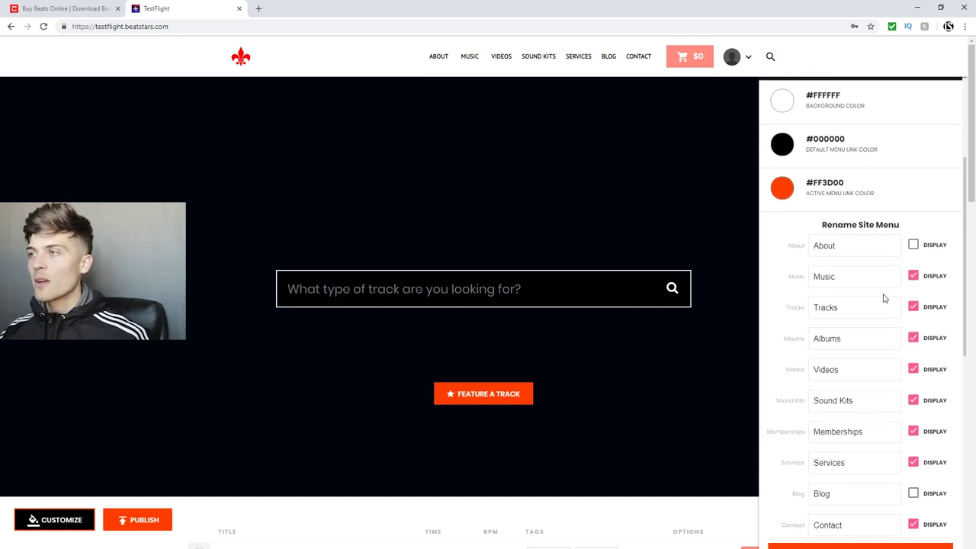
{"action": "left_click", "coordinate": [914, 373]}
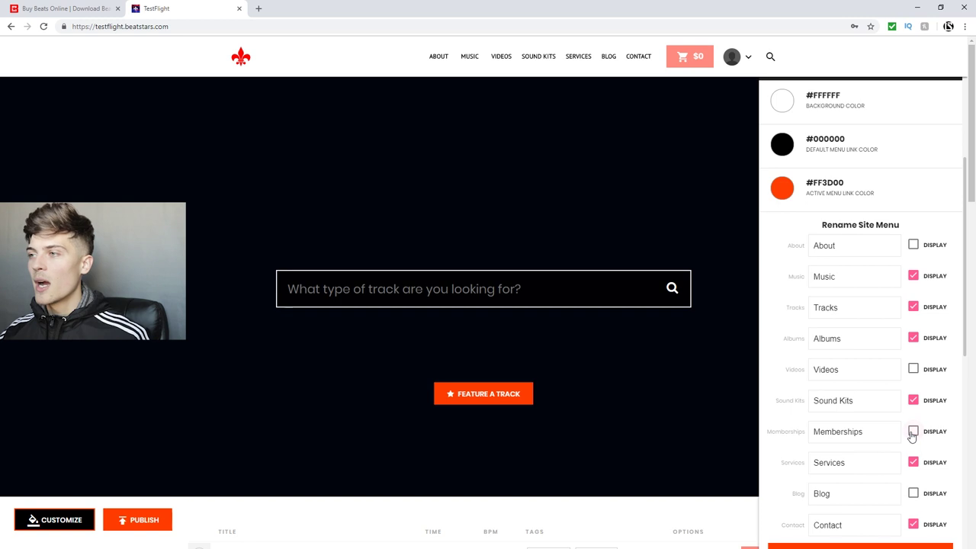
{"action": "left_click", "coordinate": [913, 463]}
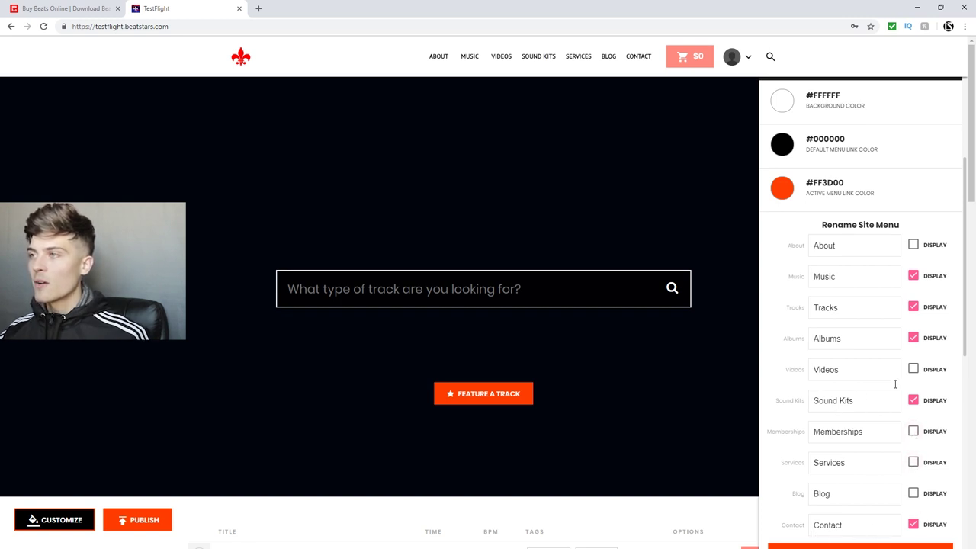
{"action": "left_click", "coordinate": [913, 338]}
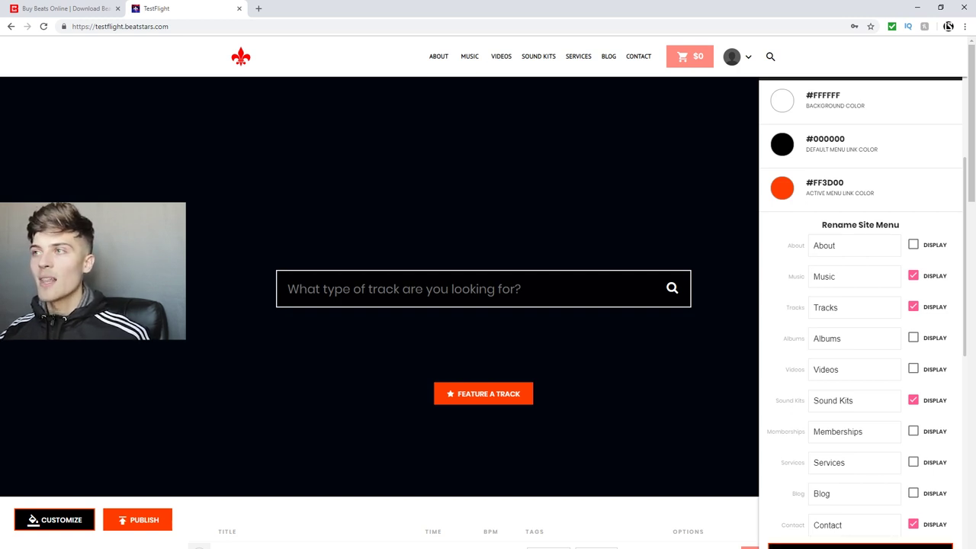
{"action": "left_click", "coordinate": [861, 546]}
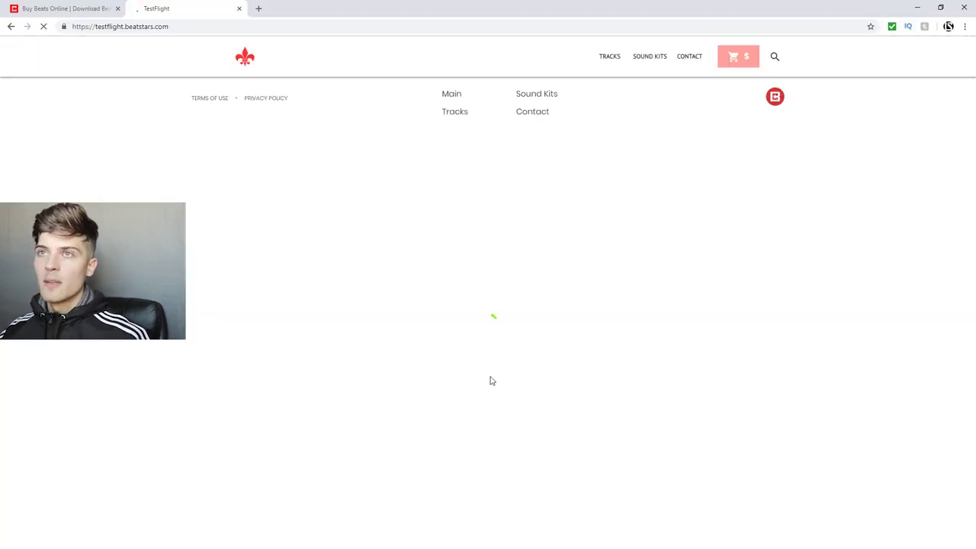
Scroll up the live homepage and reopen the Customize Pro Page panel.
{"action": "scroll", "coordinate": [198, 437], "scroll_direction": "down", "scroll_amount": 6}
{"action": "scroll", "coordinate": [196, 439], "scroll_direction": "down", "scroll_amount": 9}
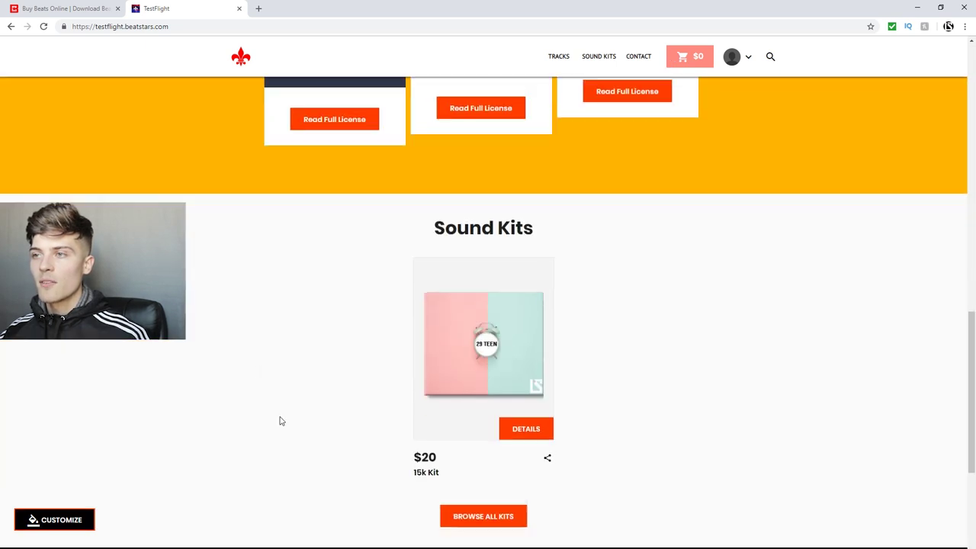
{"action": "scroll", "coordinate": [240, 403], "scroll_direction": "up", "scroll_amount": 7}
{"action": "scroll", "coordinate": [237, 413], "scroll_direction": "up", "scroll_amount": 8}
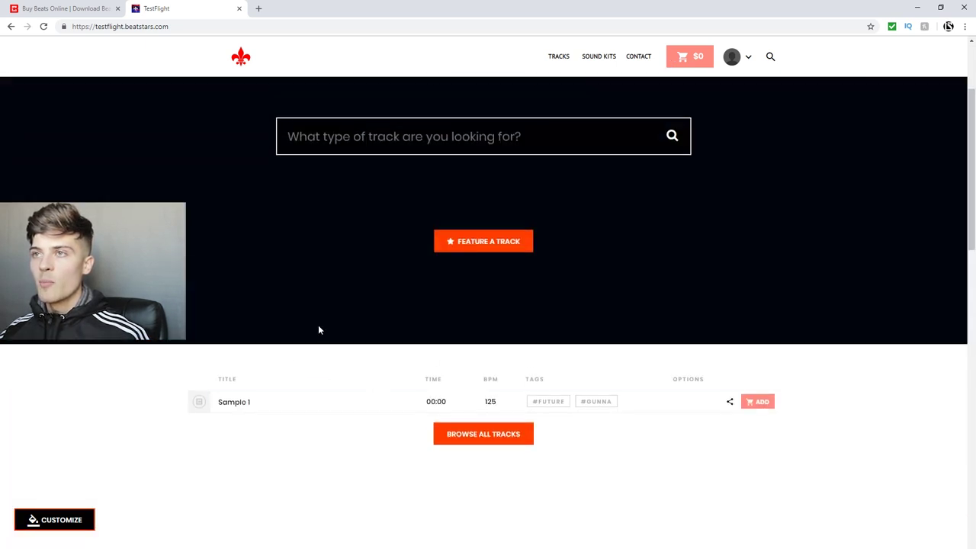
{"action": "scroll", "coordinate": [320, 337], "scroll_direction": "down", "scroll_amount": 6}
{"action": "scroll", "coordinate": [323, 339], "scroll_direction": "down", "scroll_amount": 8}
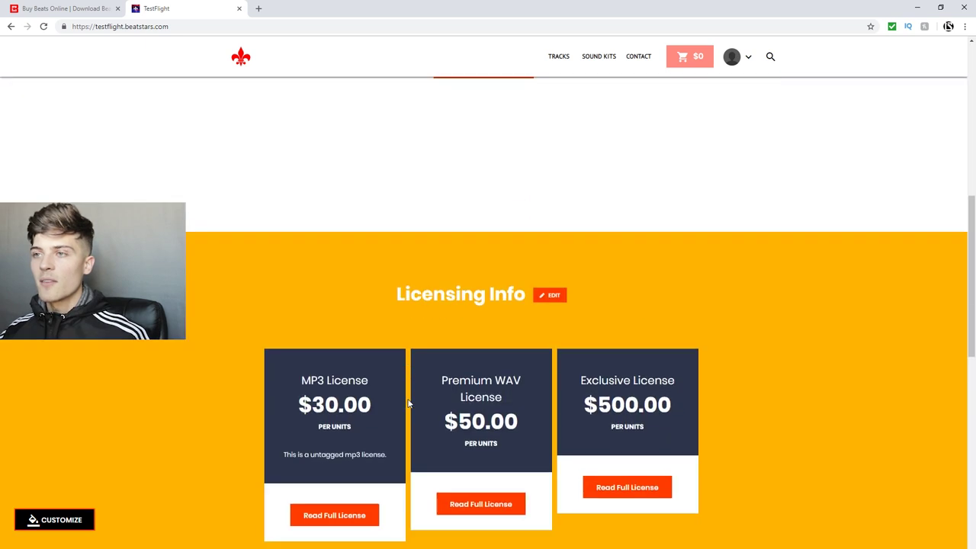
{"action": "scroll", "coordinate": [190, 381], "scroll_direction": "up", "scroll_amount": 15}
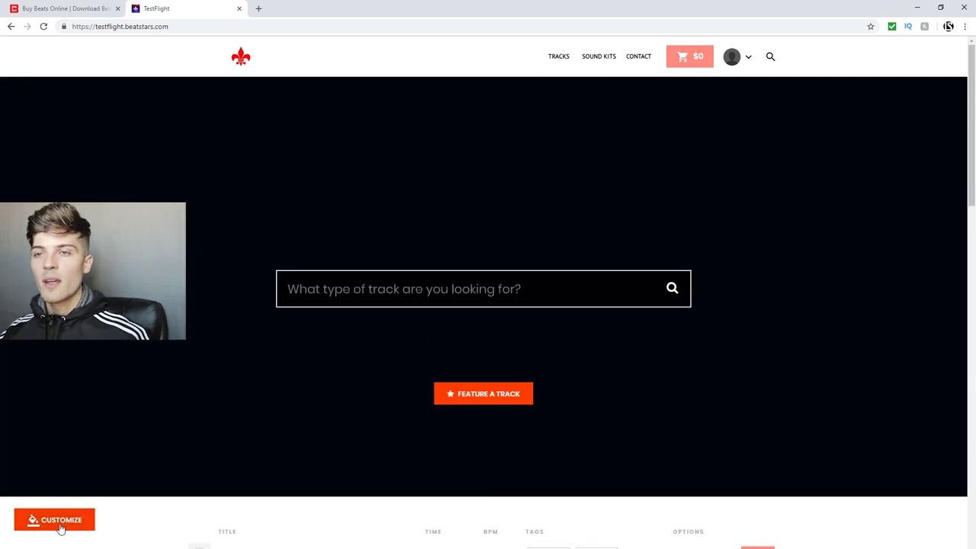
{"action": "left_click", "coordinate": [61, 524]}
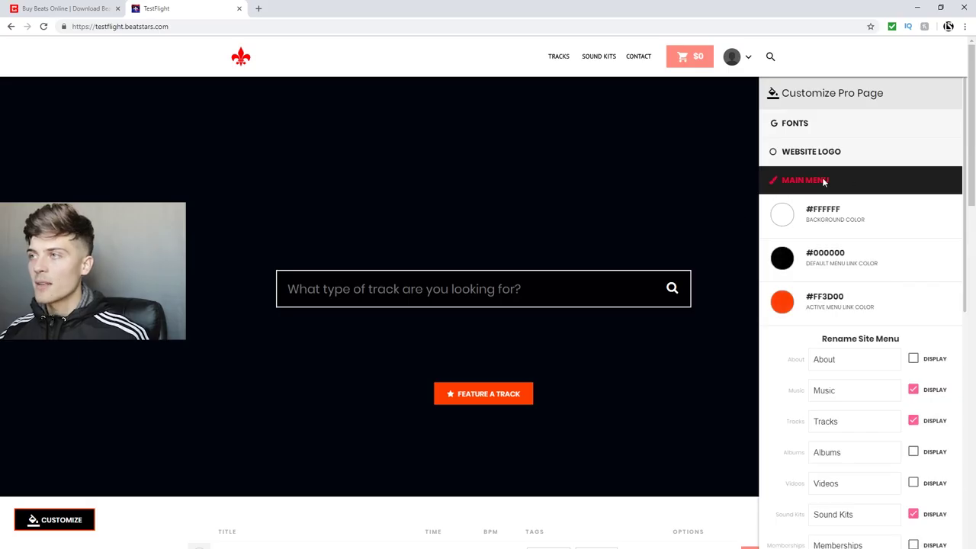
Open Main Background settings, try a green background colour, and keep the background type as Image.
{"action": "left_click", "coordinate": [822, 178]}
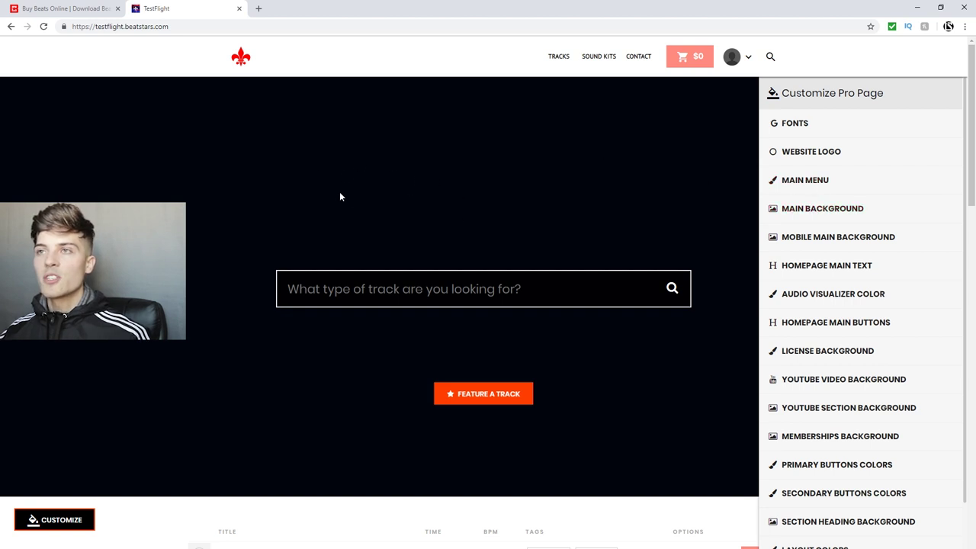
{"action": "left_click", "coordinate": [828, 208]}
{"action": "left_click", "coordinate": [840, 242]}
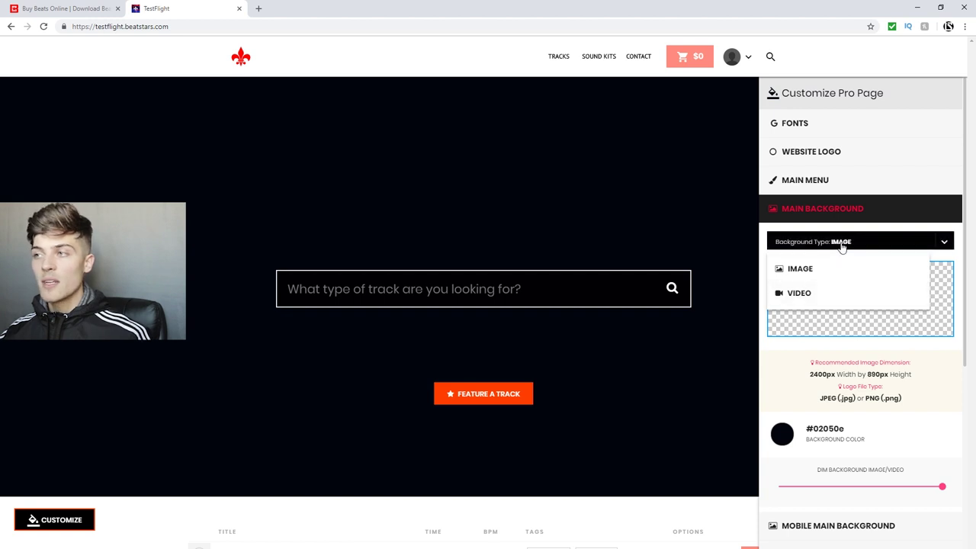
{"action": "left_click", "coordinate": [781, 434]}
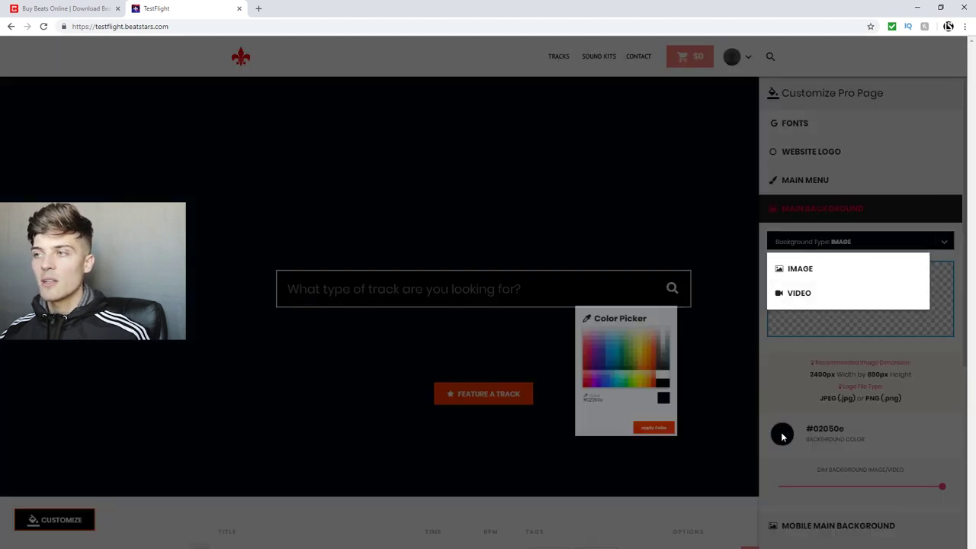
{"action": "left_click", "coordinate": [484, 291]}
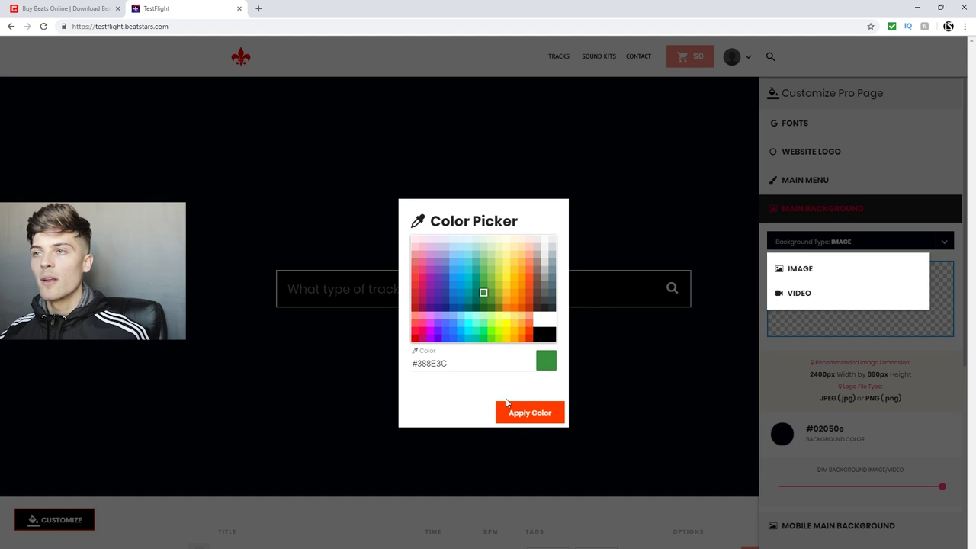
{"action": "left_click", "coordinate": [506, 414]}
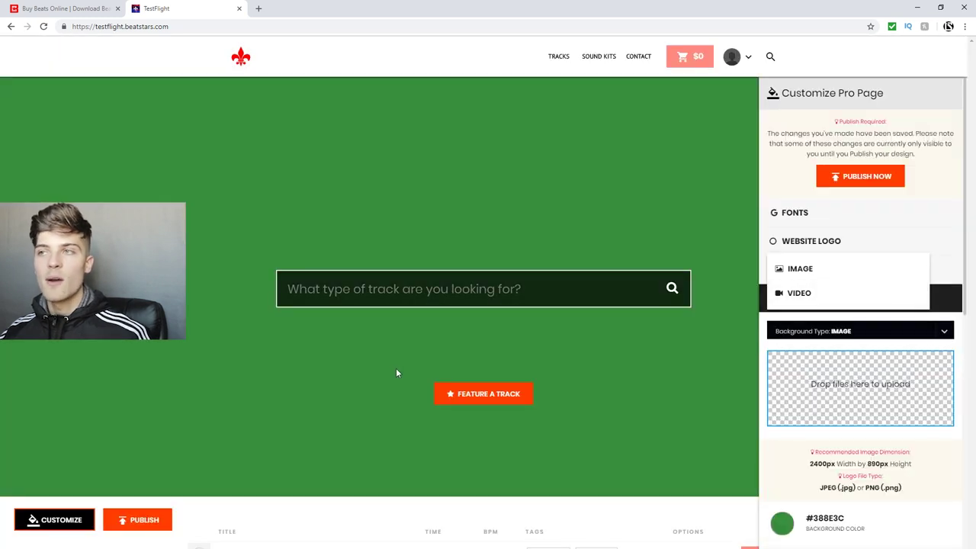
{"action": "scroll", "coordinate": [858, 362], "scroll_direction": "down", "scroll_amount": 2}
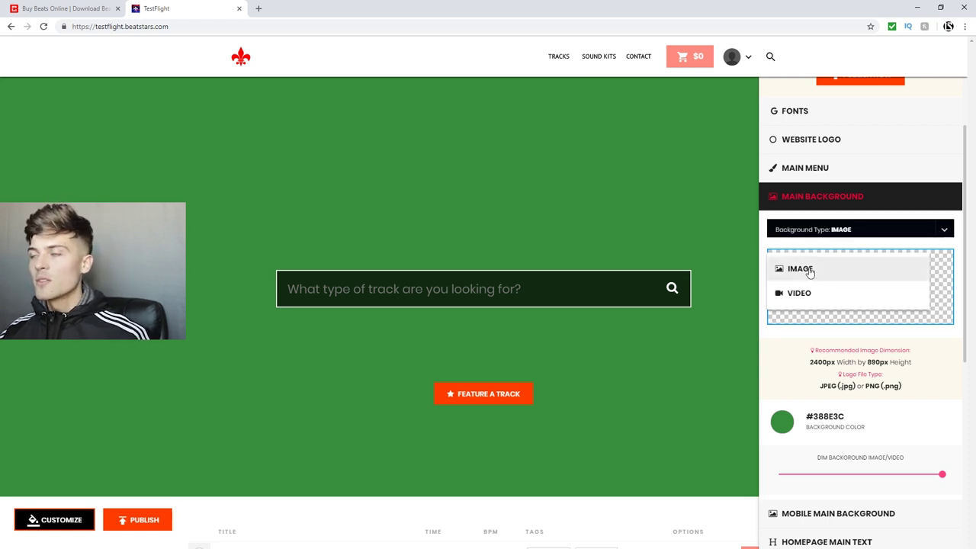
{"action": "left_click", "coordinate": [797, 268]}
Set the background colour to black #000000, remove the image dimming, and collapse Main Background.
{"action": "left_click", "coordinate": [781, 422]}
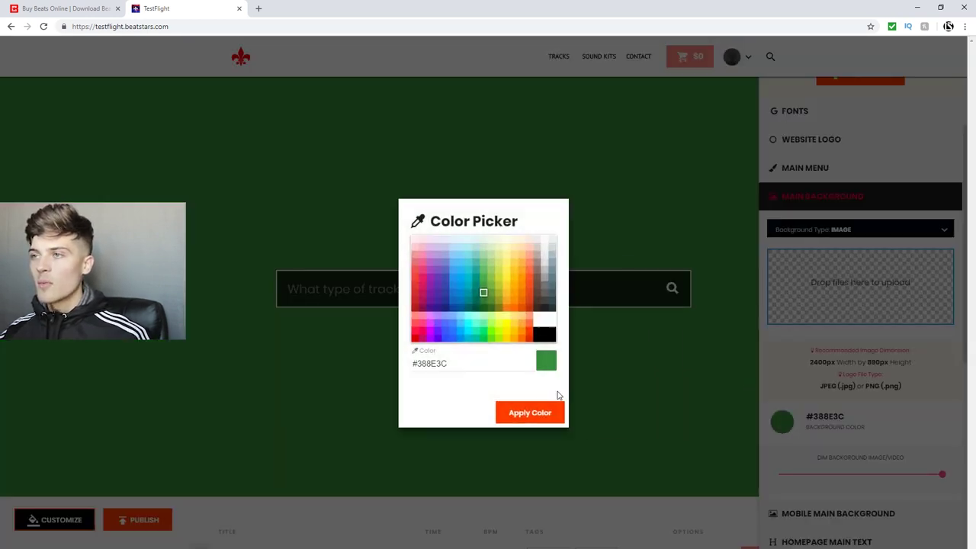
{"action": "left_click", "coordinate": [545, 334]}
{"action": "left_click", "coordinate": [542, 407]}
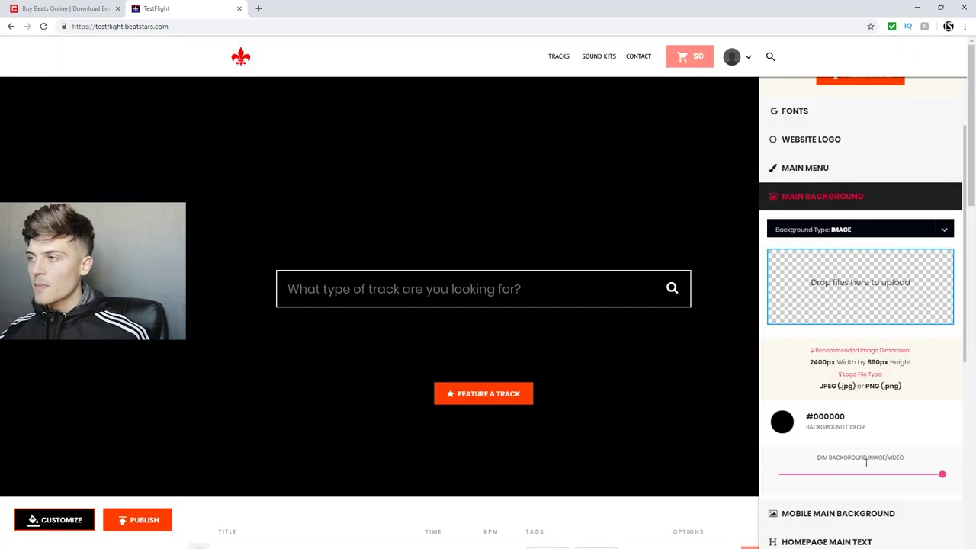
{"action": "left_click_drag", "start_coordinate": [942, 475], "coordinate": [749, 477]}
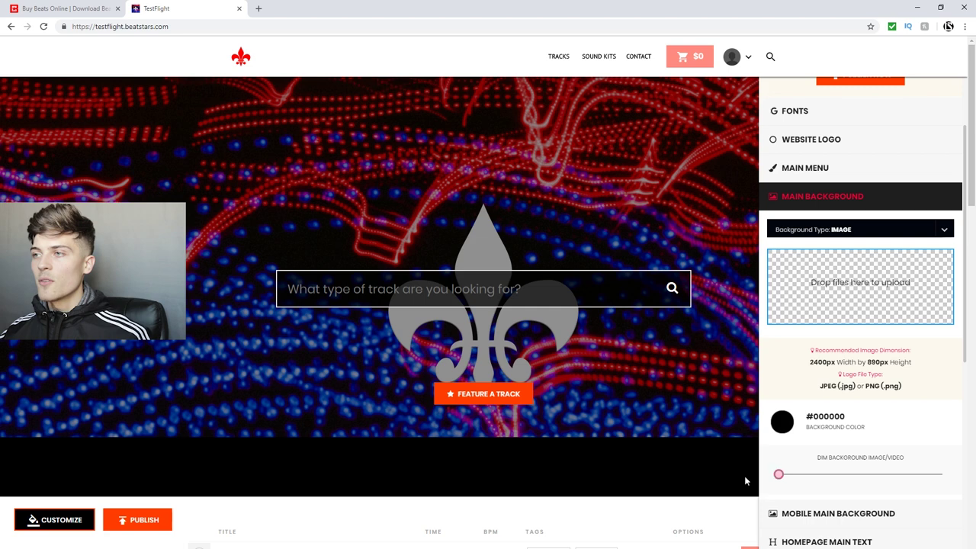
{"action": "scroll", "coordinate": [806, 451], "scroll_direction": "up", "scroll_amount": 3}
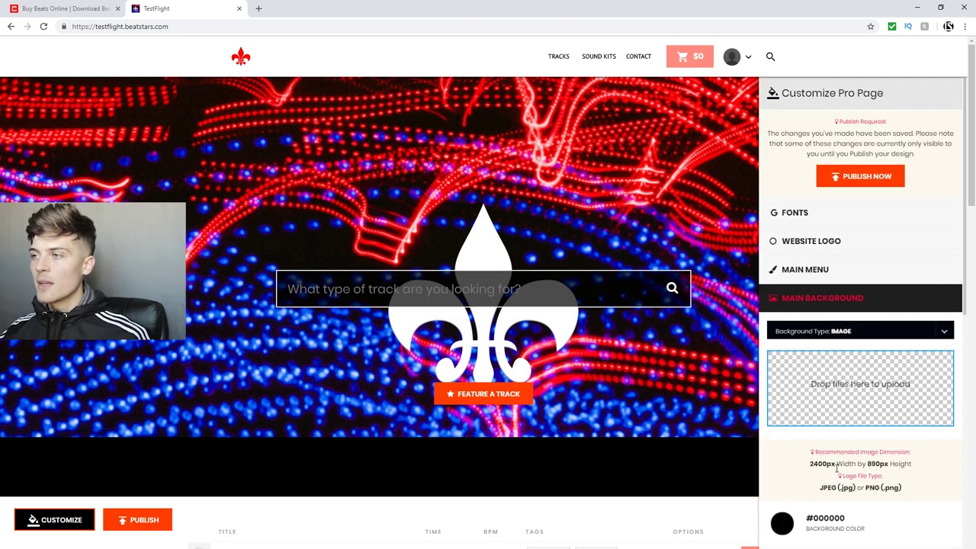
{"action": "left_click_drag", "start_coordinate": [811, 465], "coordinate": [911, 460]}
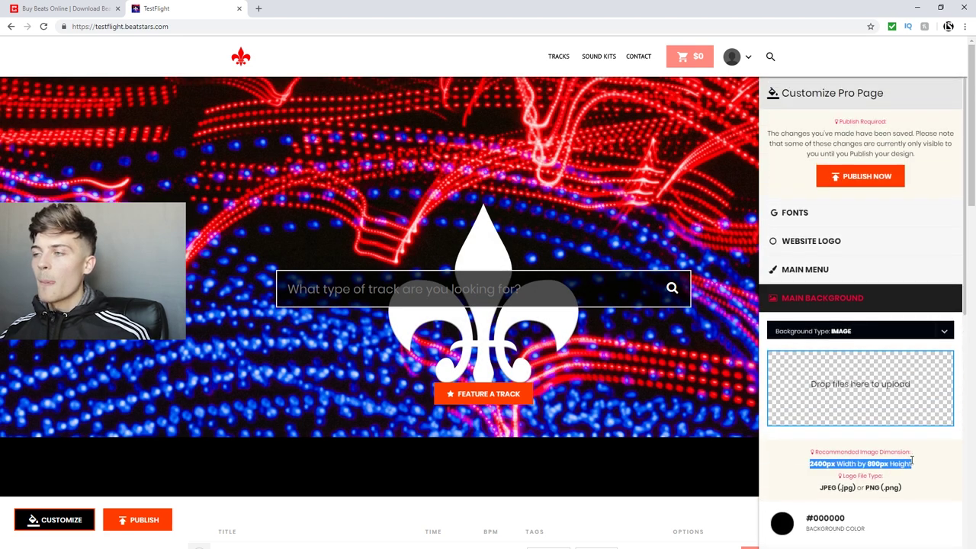
{"action": "left_click", "coordinate": [886, 396]}
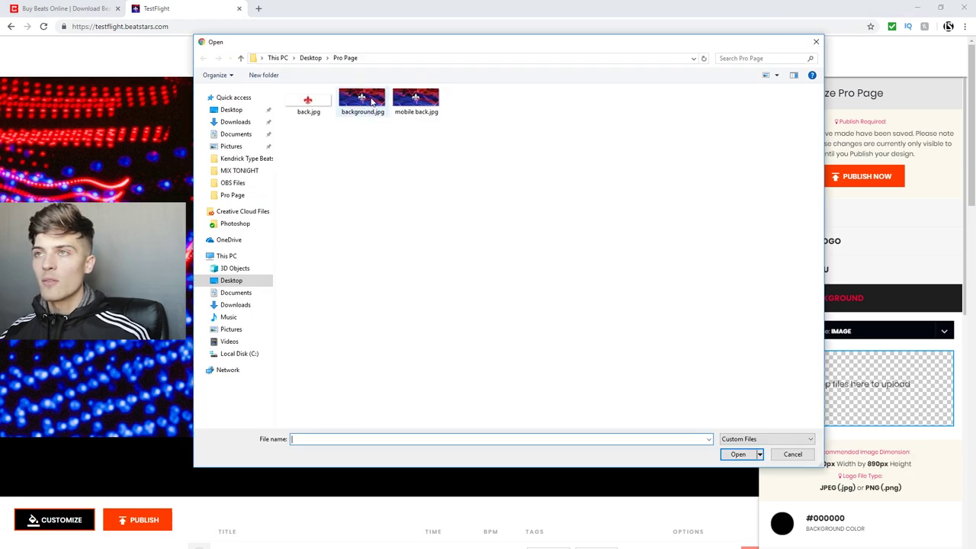
{"action": "left_click", "coordinate": [816, 42]}
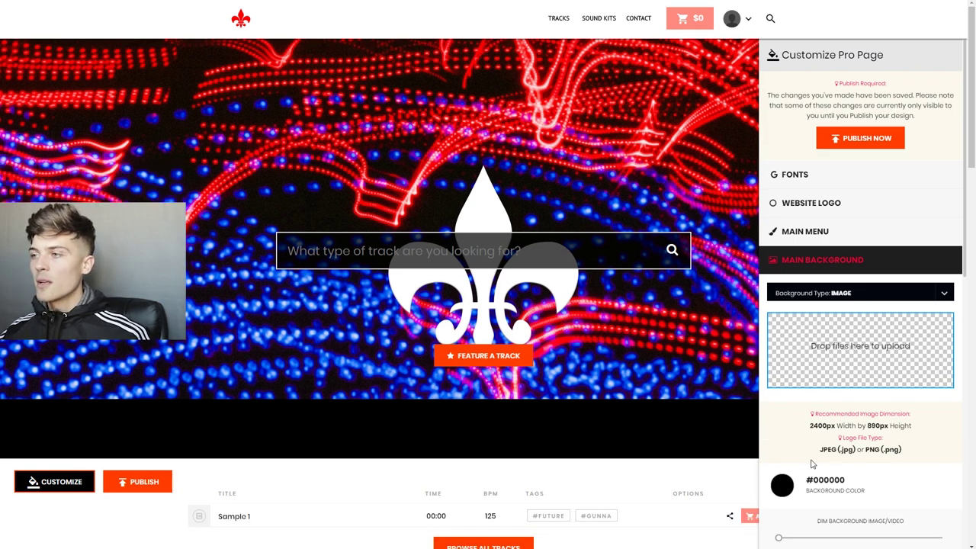
{"action": "left_click_drag", "start_coordinate": [820, 543], "coordinate": [686, 540]}
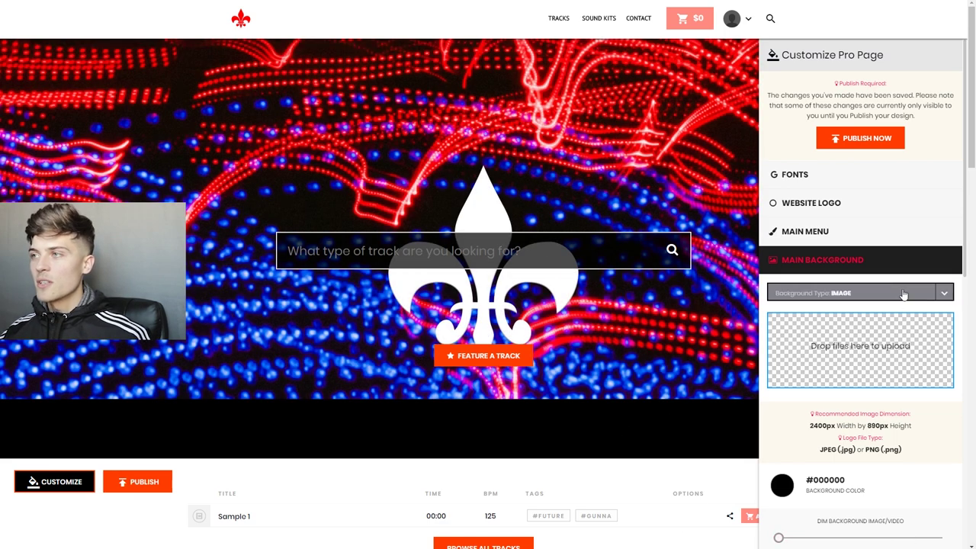
{"action": "left_click", "coordinate": [851, 269]}
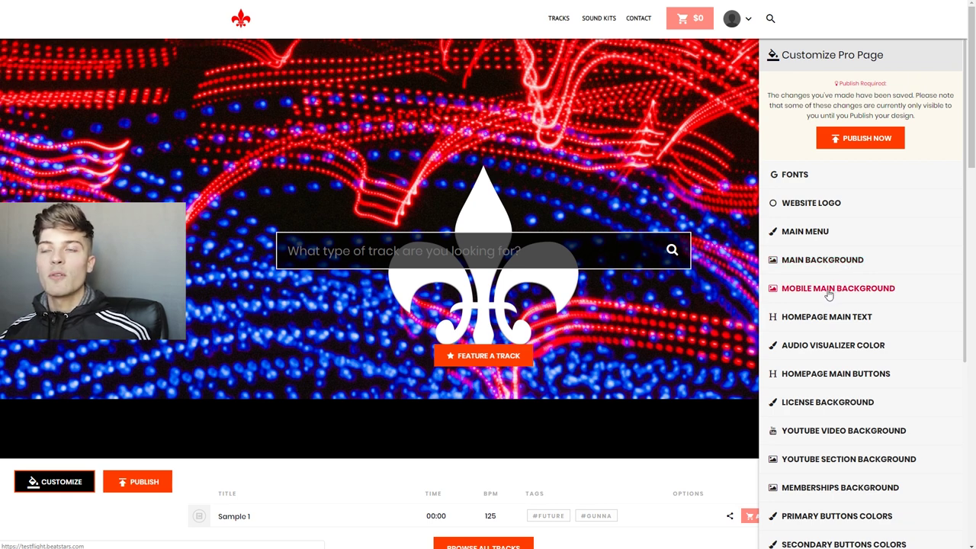
{"action": "left_click", "coordinate": [828, 295]}
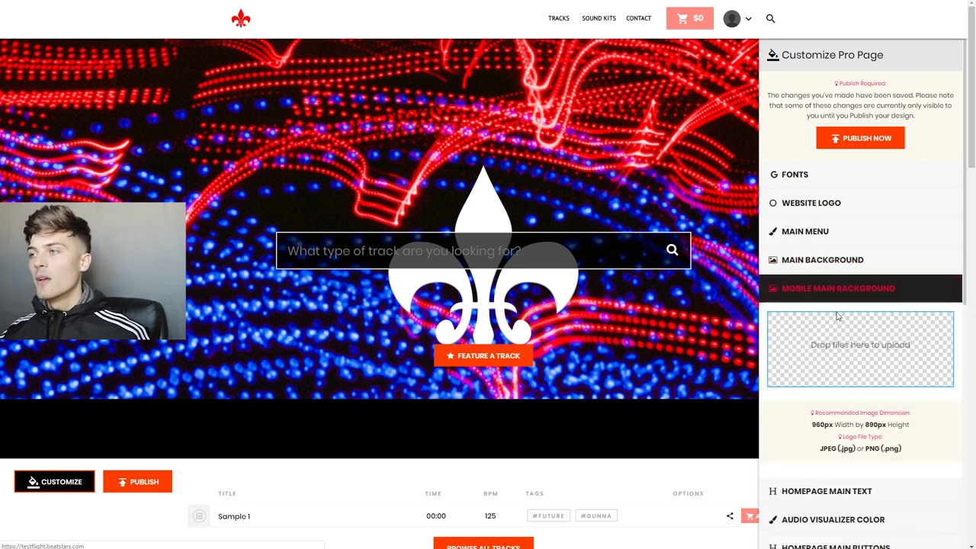
{"action": "triple_click", "coordinate": [829, 421]}
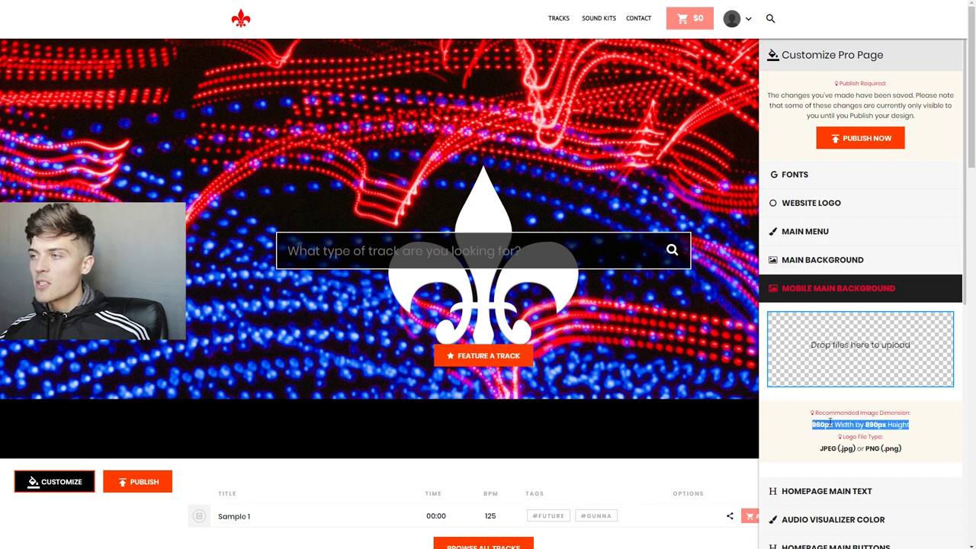
{"action": "left_click", "coordinate": [831, 366]}
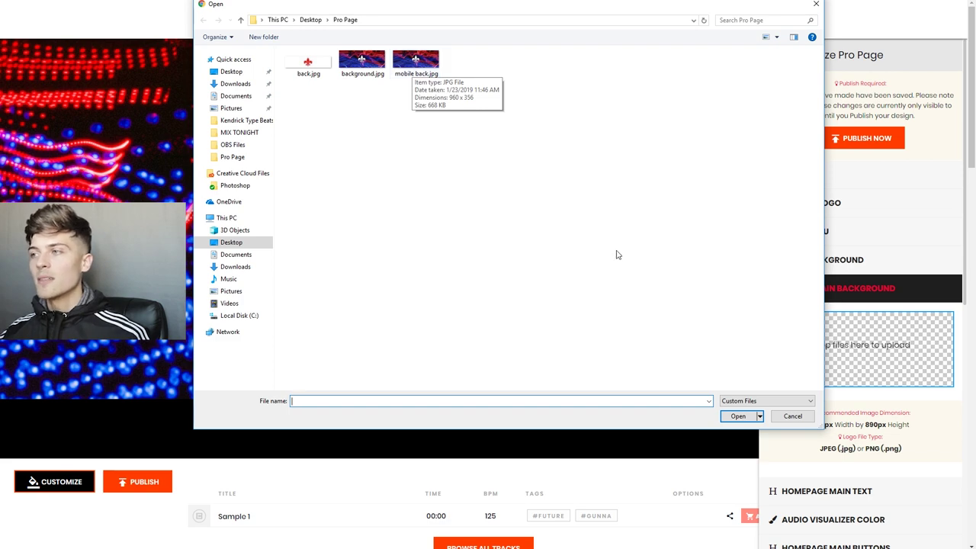
{"action": "left_click", "coordinate": [816, 7]}
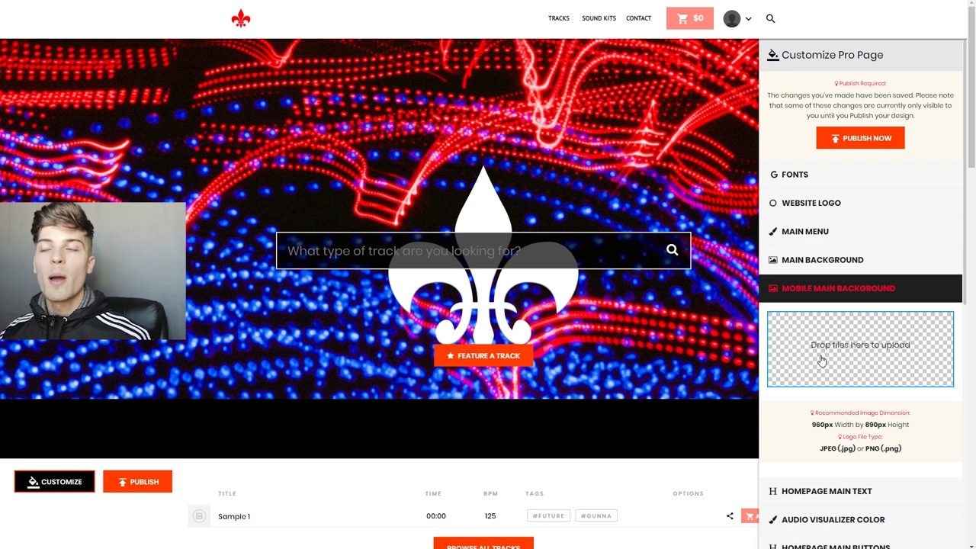
{"action": "left_click", "coordinate": [823, 291]}
Drag the main background Dim slider to maximum so the image is fully dimmed.
{"action": "left_click", "coordinate": [828, 318]}
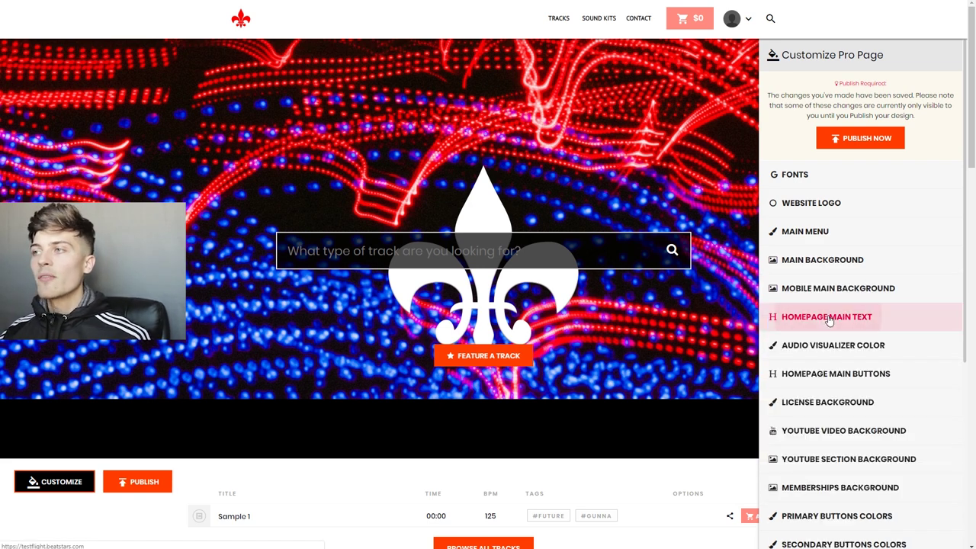
{"action": "scroll", "coordinate": [826, 315], "scroll_direction": "down", "scroll_amount": 1}
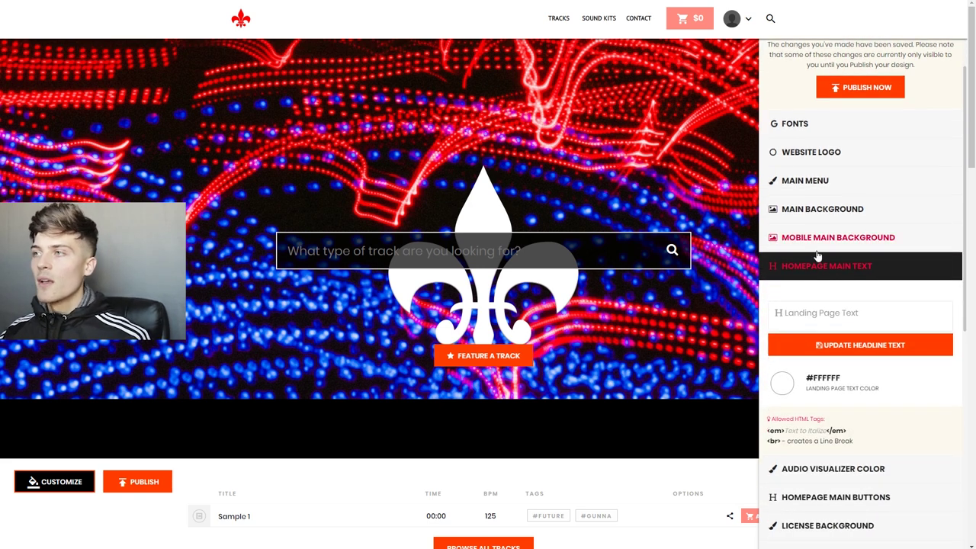
{"action": "left_click", "coordinate": [817, 210]}
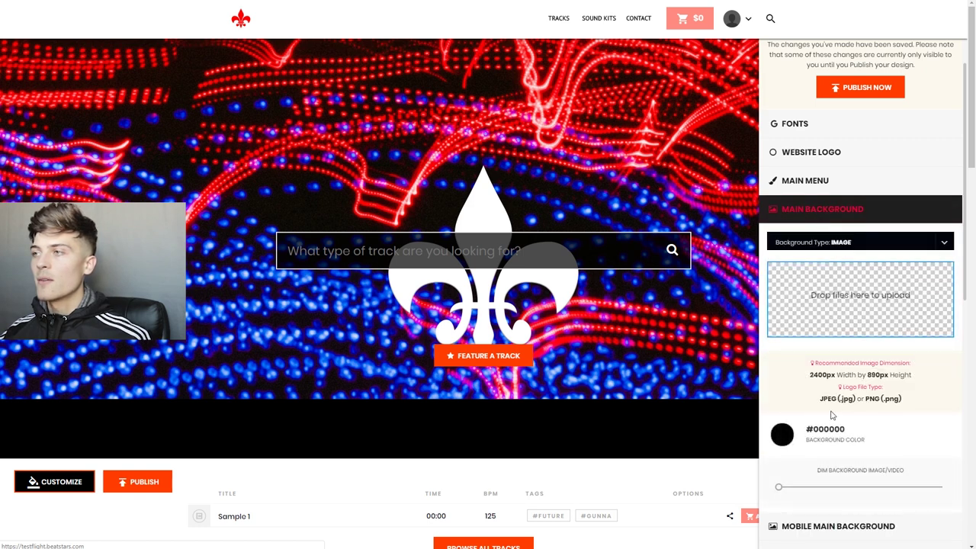
{"action": "left_click_drag", "start_coordinate": [804, 487], "coordinate": [942, 486]}
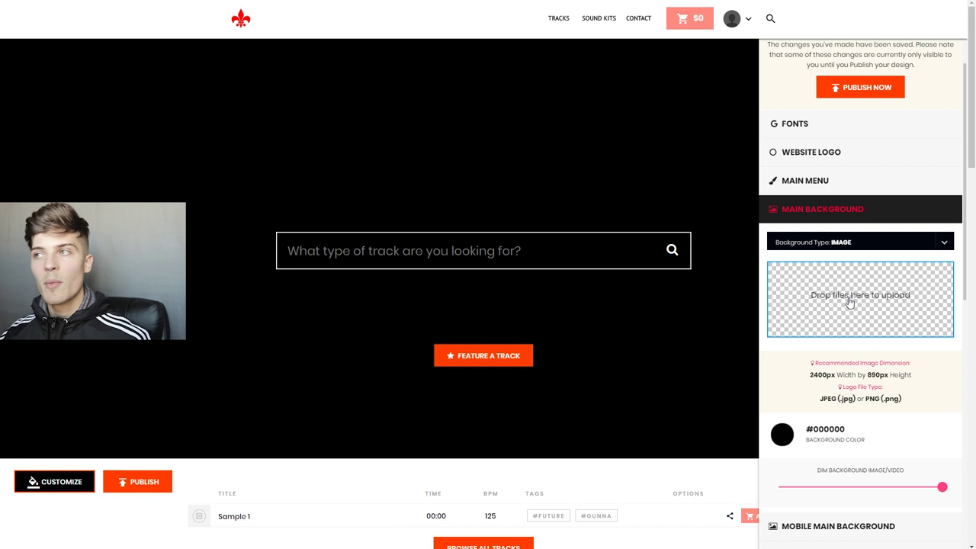
Change the main background colour to bright green #00C853.
{"action": "left_click", "coordinate": [782, 435]}
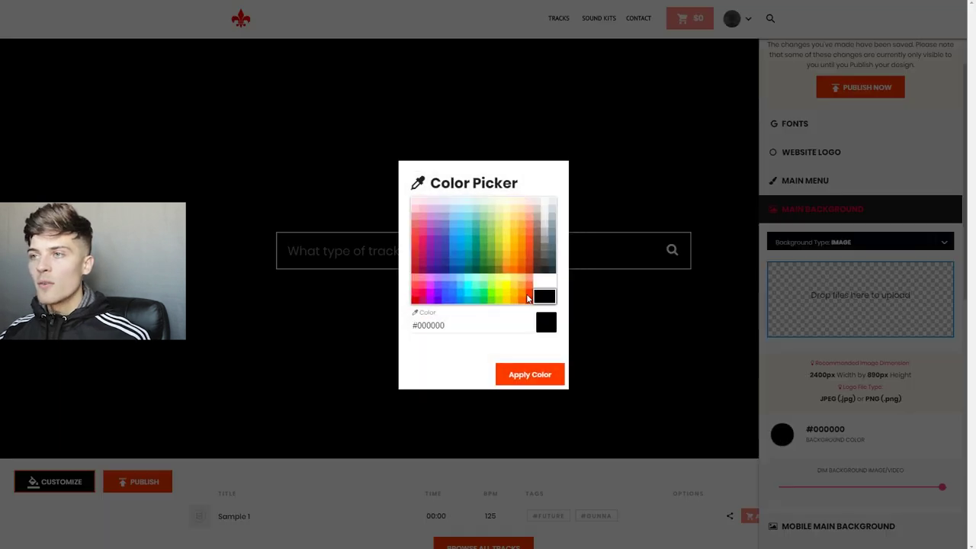
{"action": "left_click", "coordinate": [483, 298]}
{"action": "left_click", "coordinate": [506, 375]}
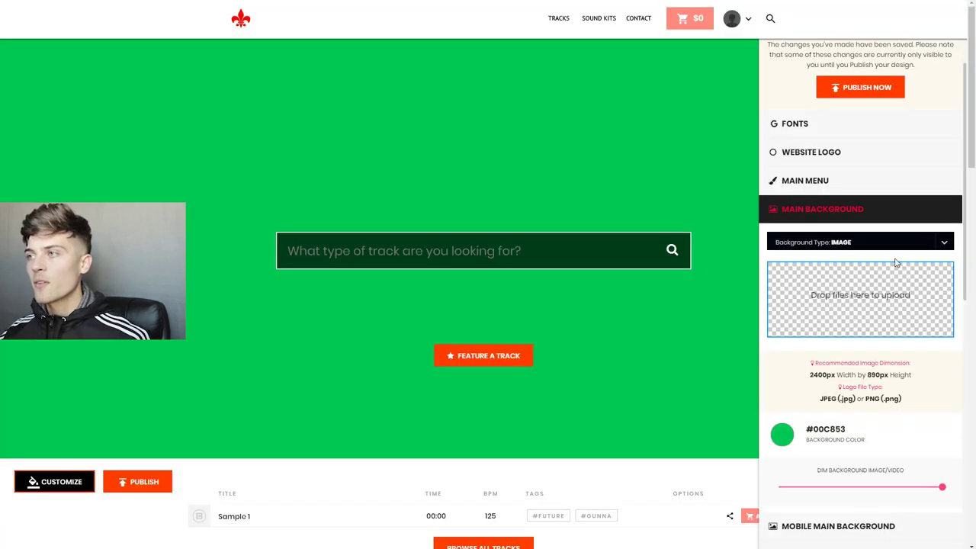
{"action": "left_click", "coordinate": [881, 221]}
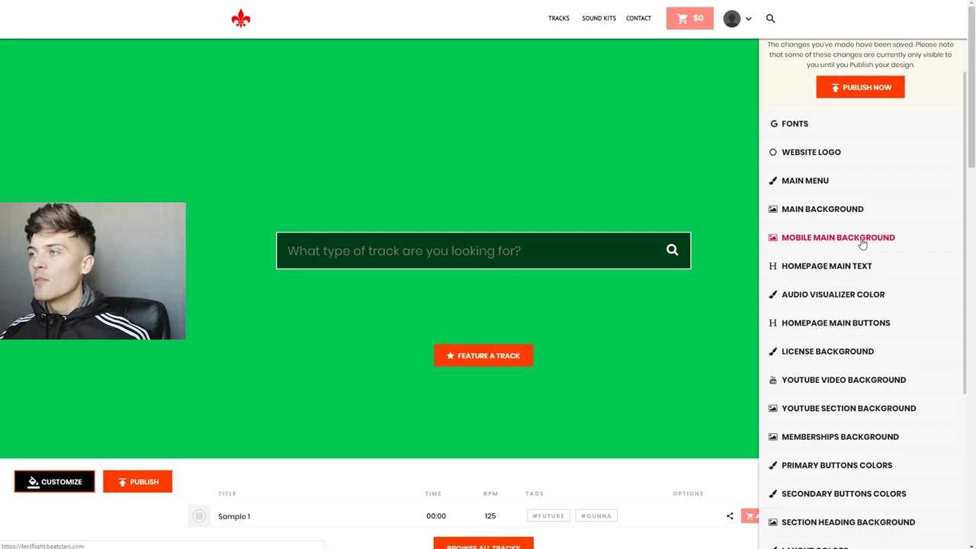
Set the landing page headline to 'Test Flight'.
{"action": "left_click", "coordinate": [832, 265]}
{"action": "left_click", "coordinate": [805, 312]}
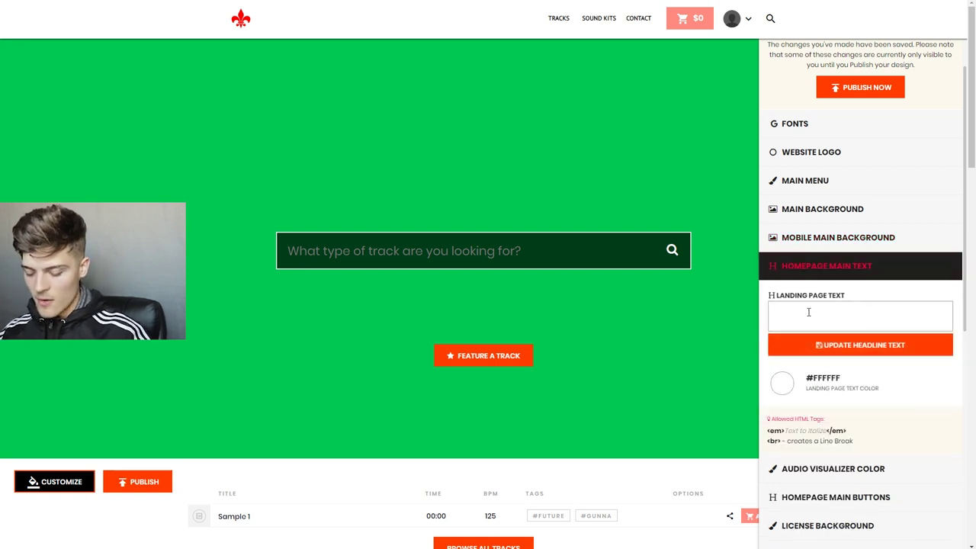
{"action": "type", "text": "Test Flight"}
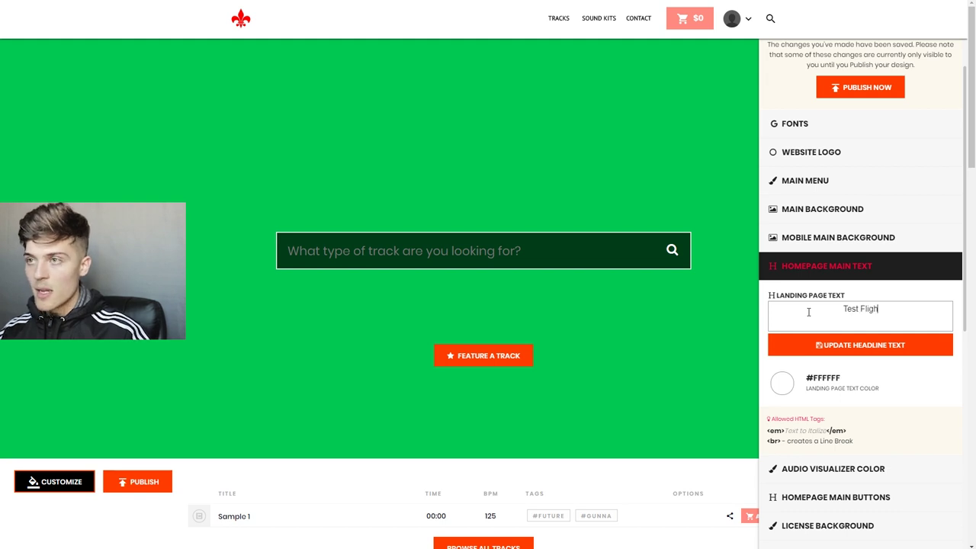
{"action": "left_click", "coordinate": [831, 343]}
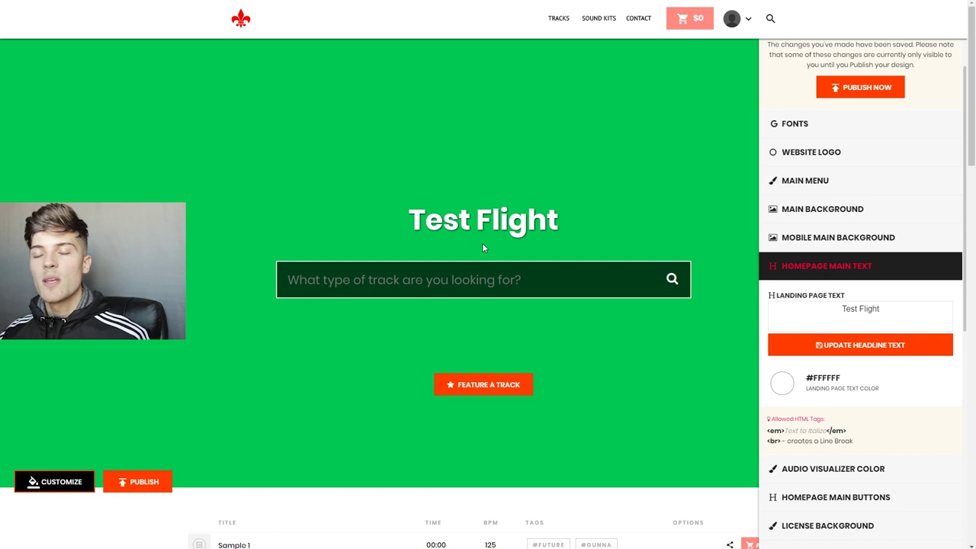
Delete the 'Test Flight' headline text and update it to an empty headline.
{"action": "left_click", "coordinate": [881, 309]}
{"action": "left_click_drag", "start_coordinate": [881, 308], "coordinate": [729, 303]}
{"action": "key", "text": "BackSpace"}
{"action": "left_click", "coordinate": [800, 343]}
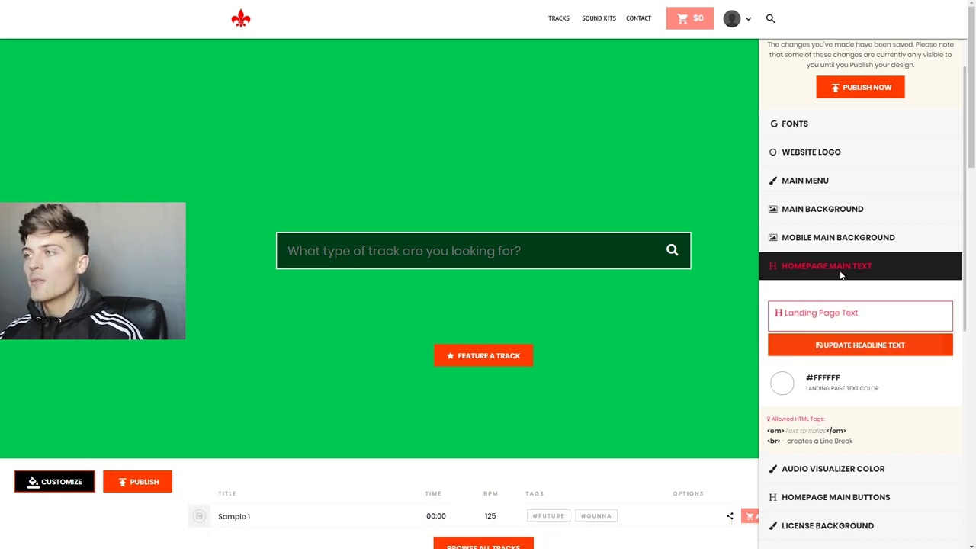
Drag the main background Dim slider fully left to remove all dimming.
{"action": "left_click", "coordinate": [835, 267]}
{"action": "left_click", "coordinate": [818, 209]}
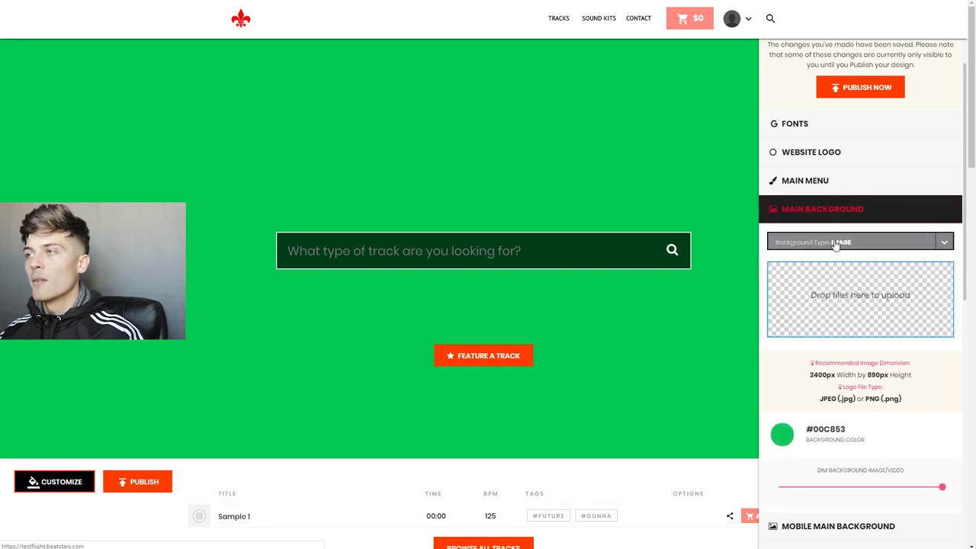
{"action": "left_click_drag", "start_coordinate": [845, 486], "coordinate": [778, 486]}
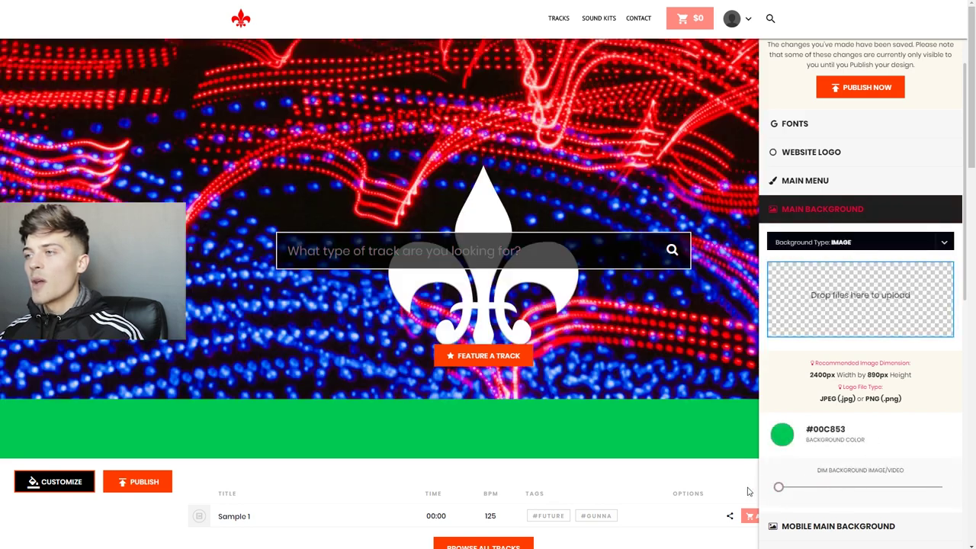
Change the main background colour to white #FFFFFF.
{"action": "left_click", "coordinate": [782, 435]}
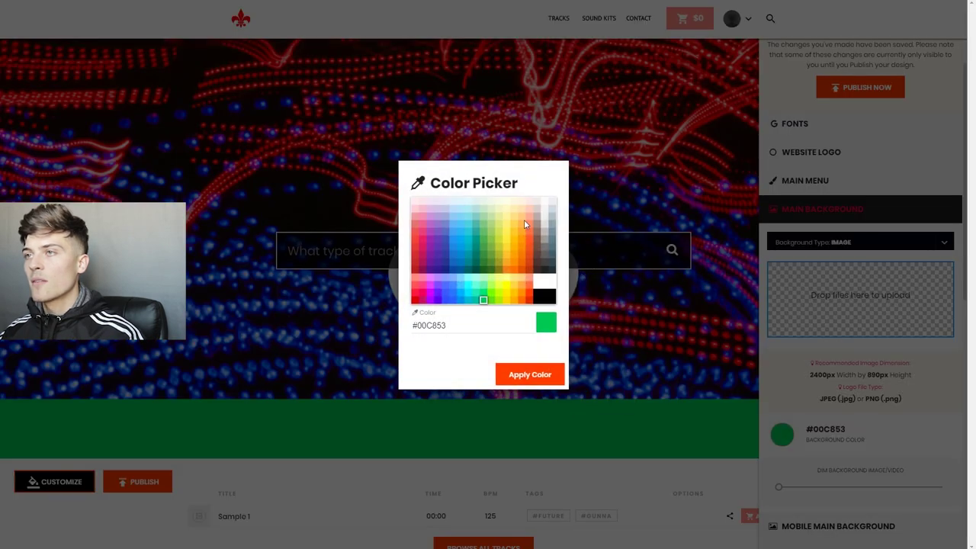
{"action": "left_click", "coordinate": [546, 282]}
{"action": "left_click", "coordinate": [530, 374]}
{"action": "left_click", "coordinate": [852, 107]}
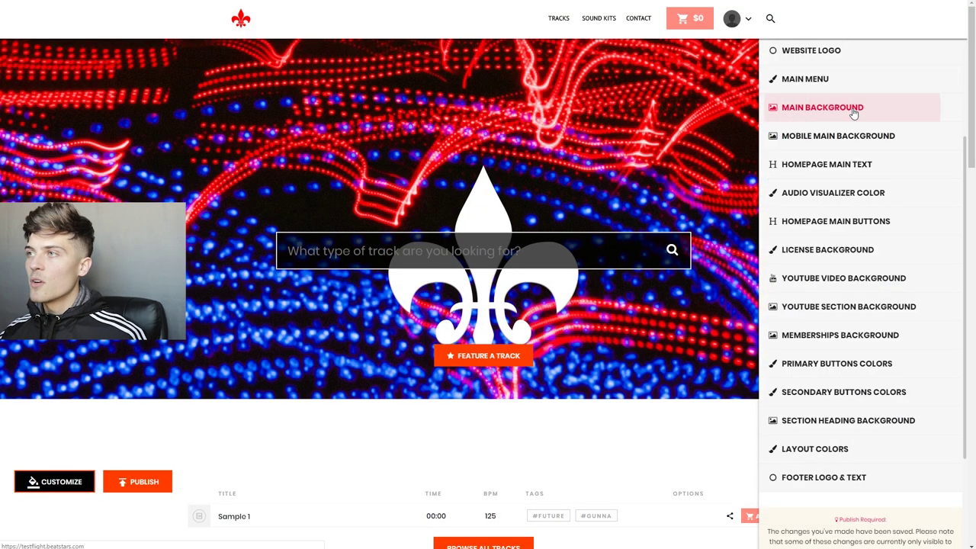
Set the visualizer progress colour to darker red #DD2C00.
{"action": "left_click", "coordinate": [821, 195]}
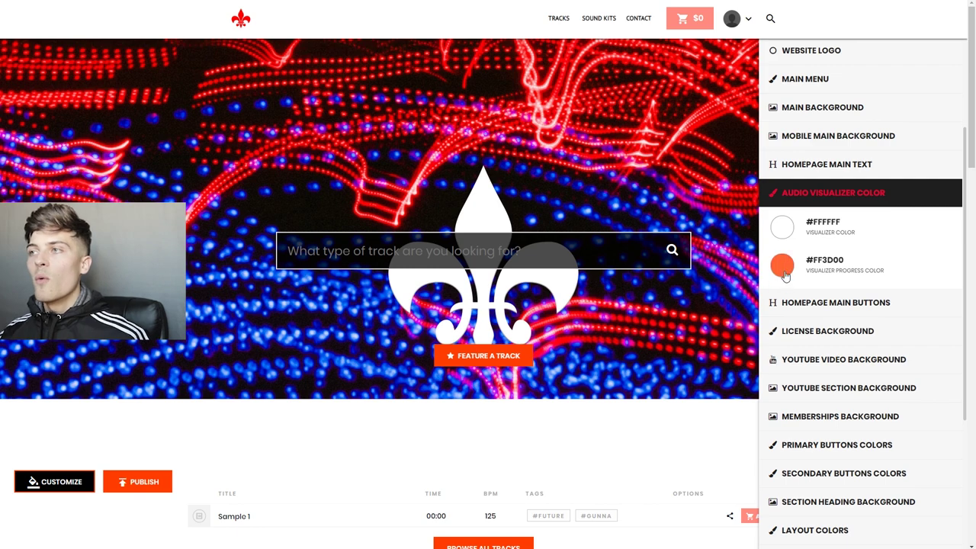
{"action": "left_click", "coordinate": [783, 268]}
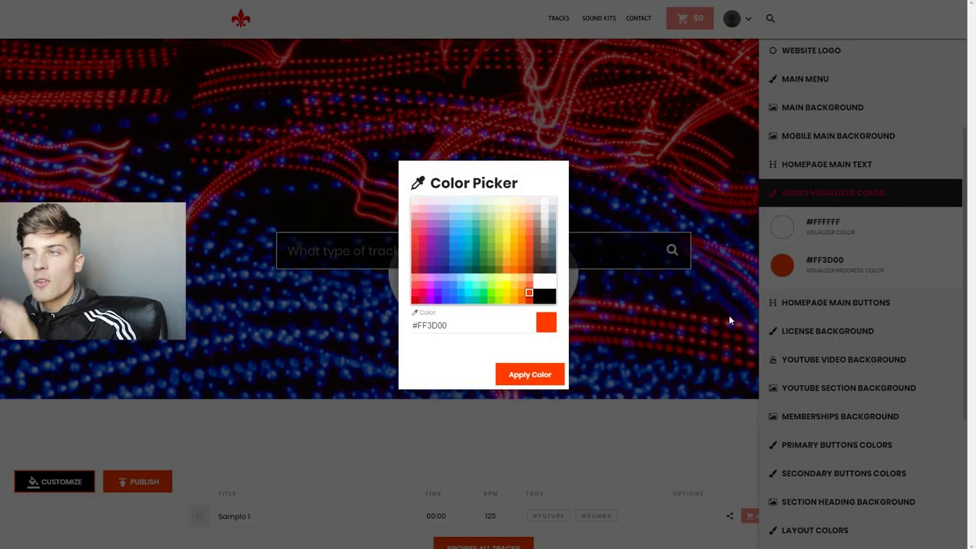
{"action": "left_click", "coordinate": [530, 299]}
{"action": "left_click", "coordinate": [526, 372]}
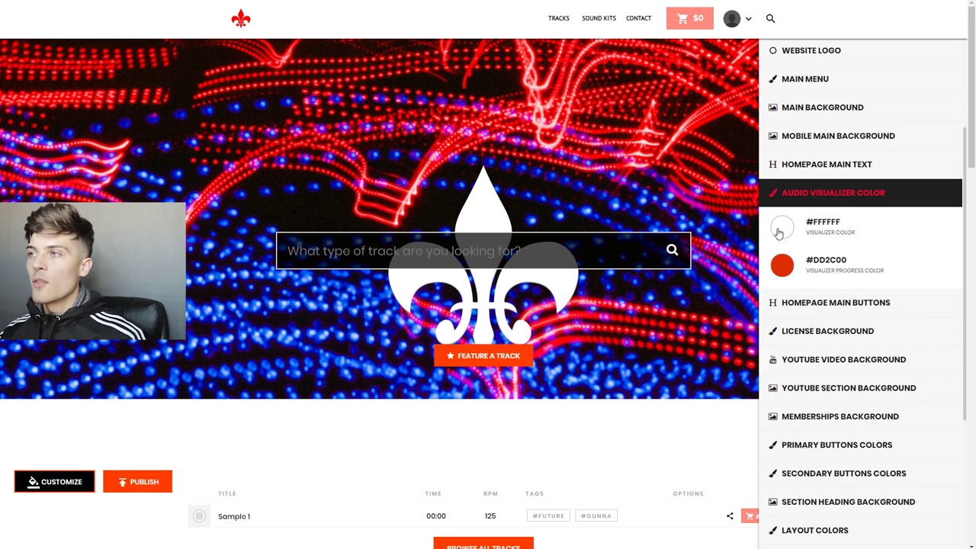
Set the main visualizer colour to light grey #EEEEEE.
{"action": "left_click", "coordinate": [778, 233]}
{"action": "left_click", "coordinate": [545, 222]}
{"action": "left_click", "coordinate": [536, 375]}
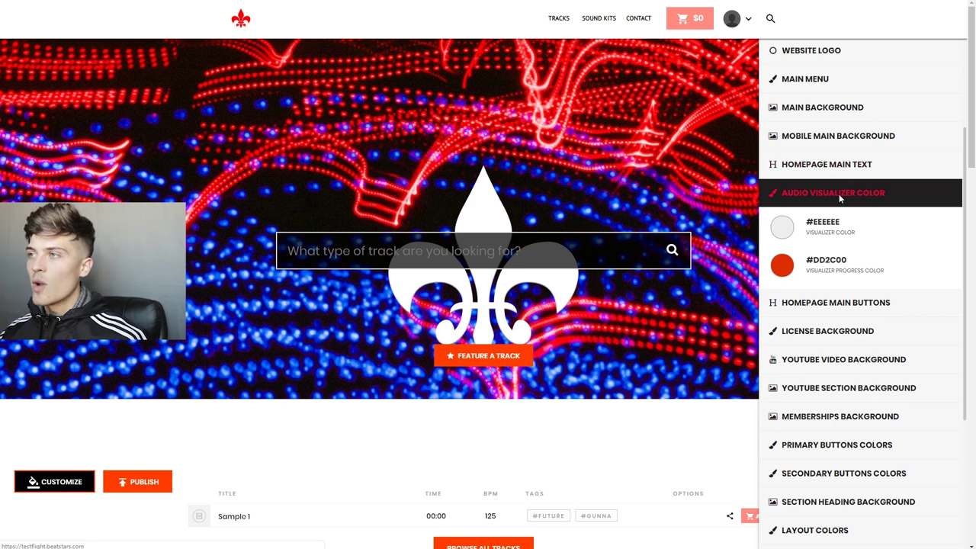
{"action": "left_click", "coordinate": [839, 194]}
{"action": "scroll", "coordinate": [833, 237], "scroll_direction": "down", "scroll_amount": 1}
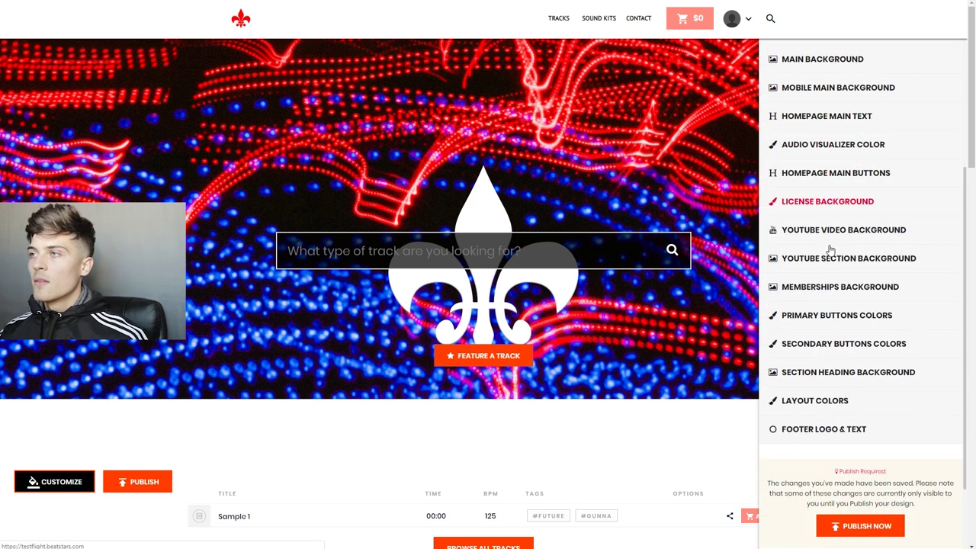
{"action": "left_click", "coordinate": [831, 171]}
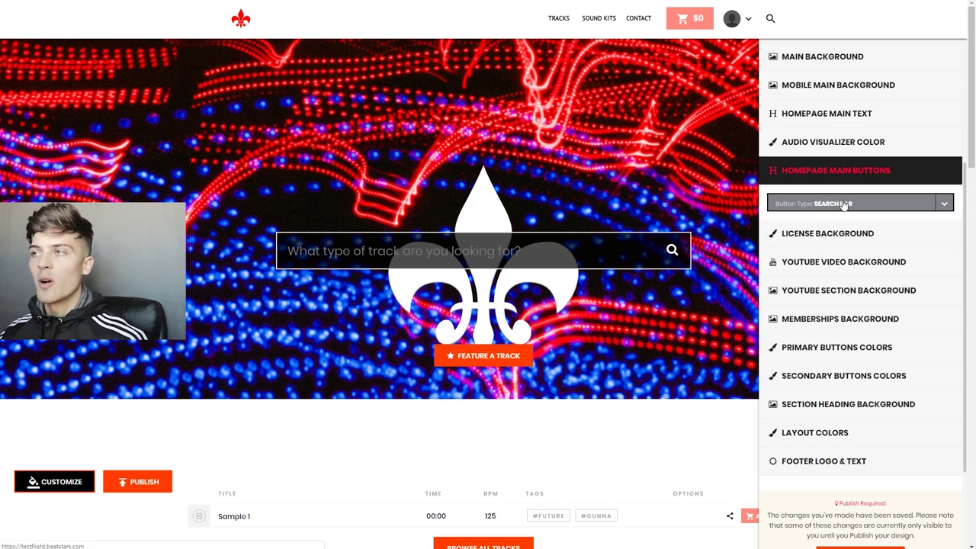
{"action": "left_click", "coordinate": [780, 202]}
{"action": "left_click", "coordinate": [819, 231]}
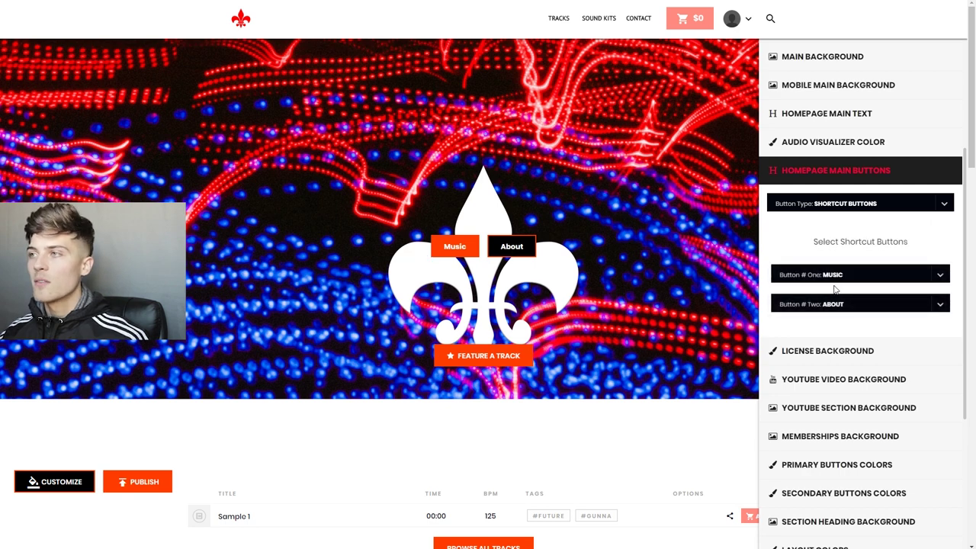
{"action": "left_click", "coordinate": [872, 273]}
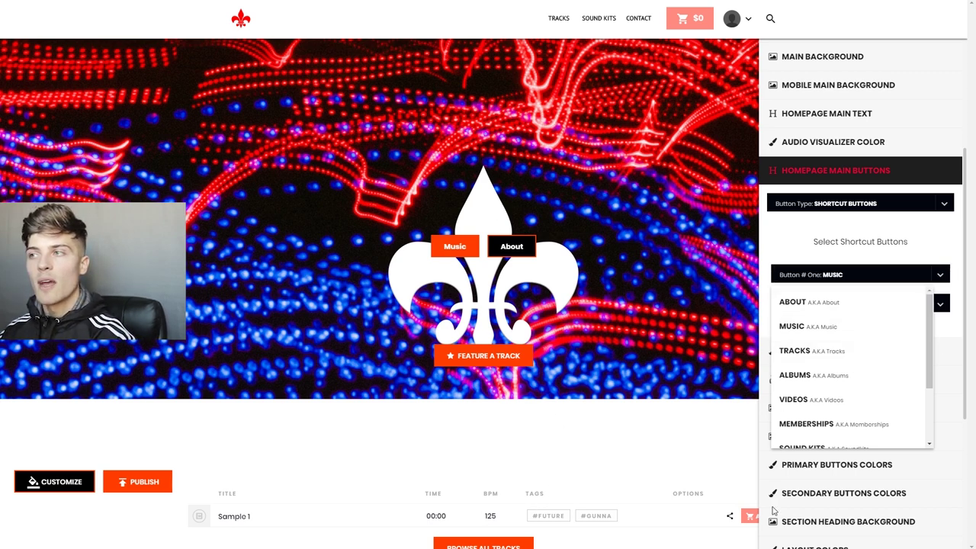
{"action": "left_click", "coordinate": [877, 204]}
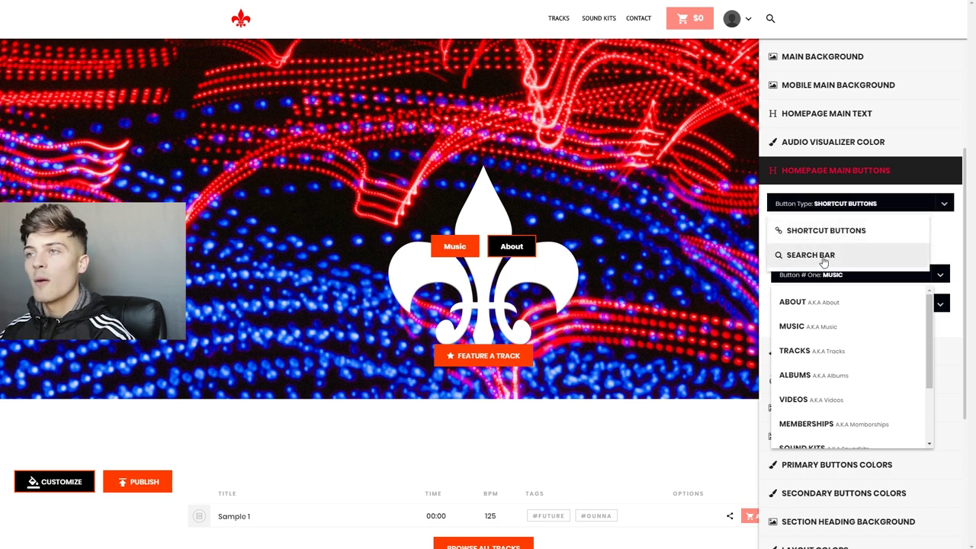
{"action": "left_click", "coordinate": [810, 255]}
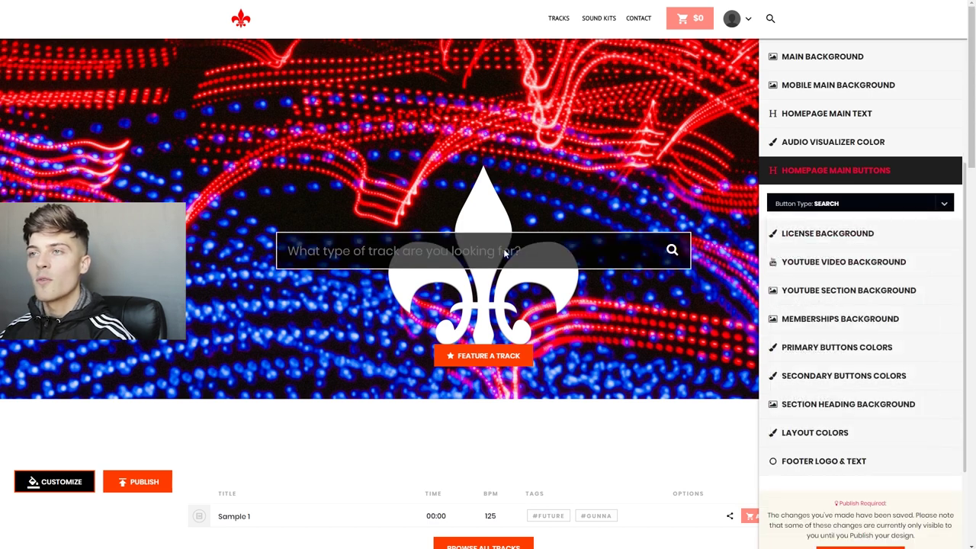
{"action": "left_click", "coordinate": [884, 169]}
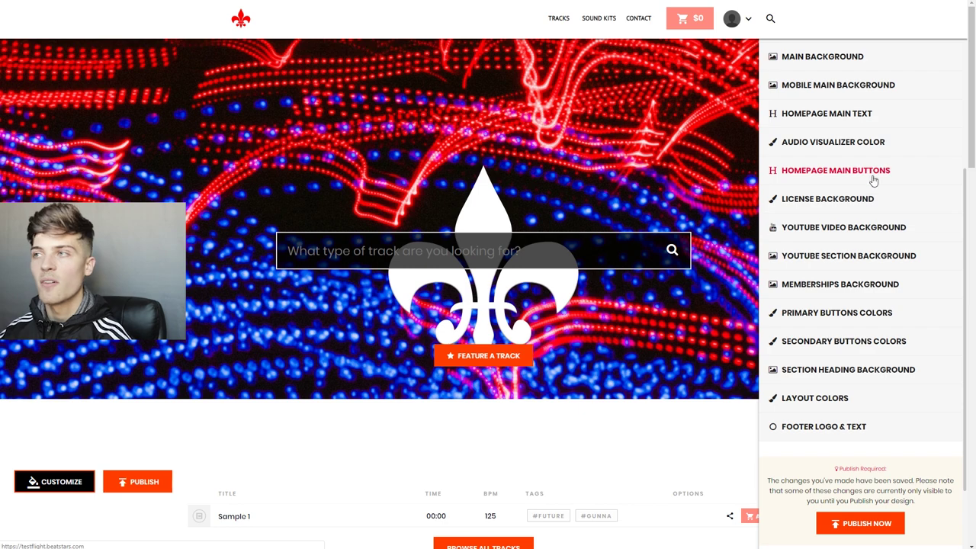
Replace the yellow #FFB300 License Background colour with black #000000.
{"action": "left_click", "coordinate": [862, 198]}
{"action": "scroll", "coordinate": [621, 303], "scroll_direction": "down", "scroll_amount": 7}
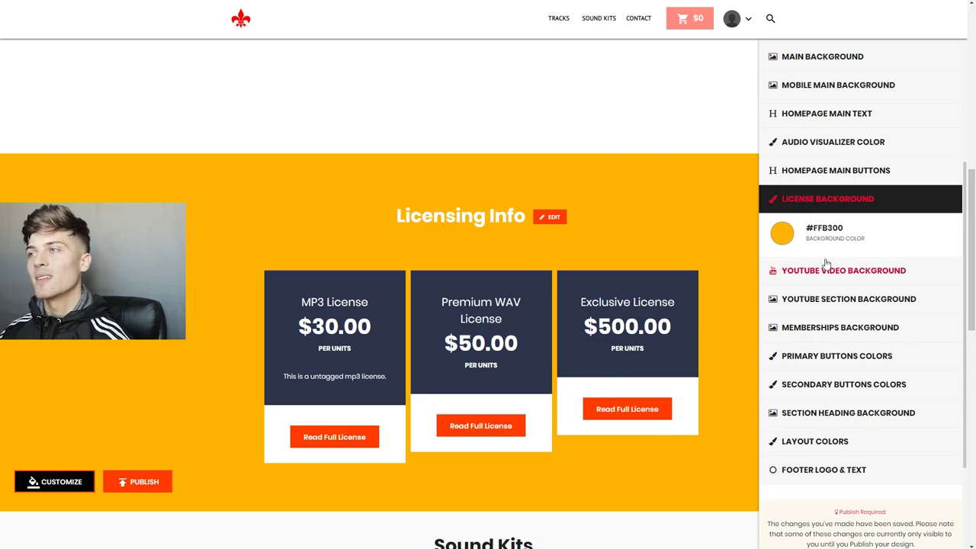
{"action": "left_click", "coordinate": [782, 233]}
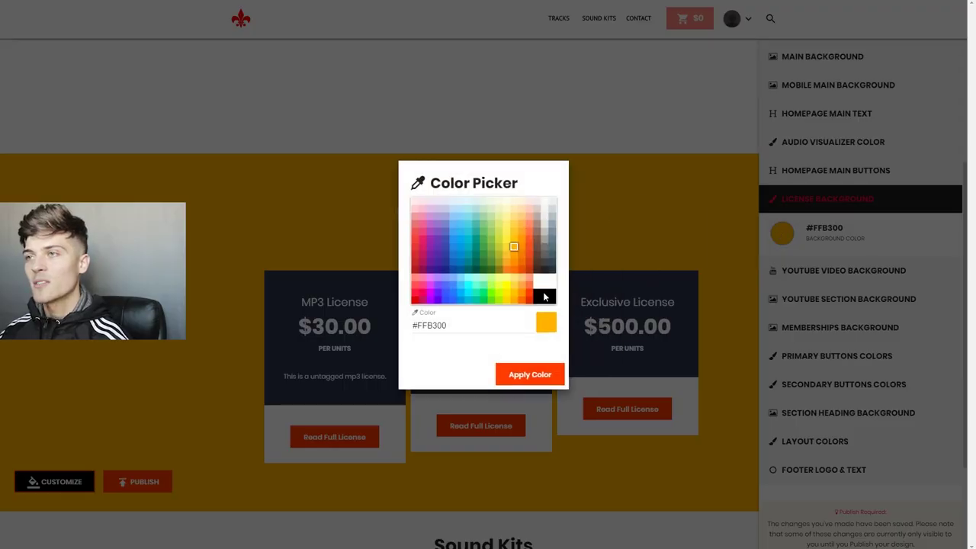
{"action": "left_click", "coordinate": [544, 297]}
{"action": "left_click", "coordinate": [529, 374]}
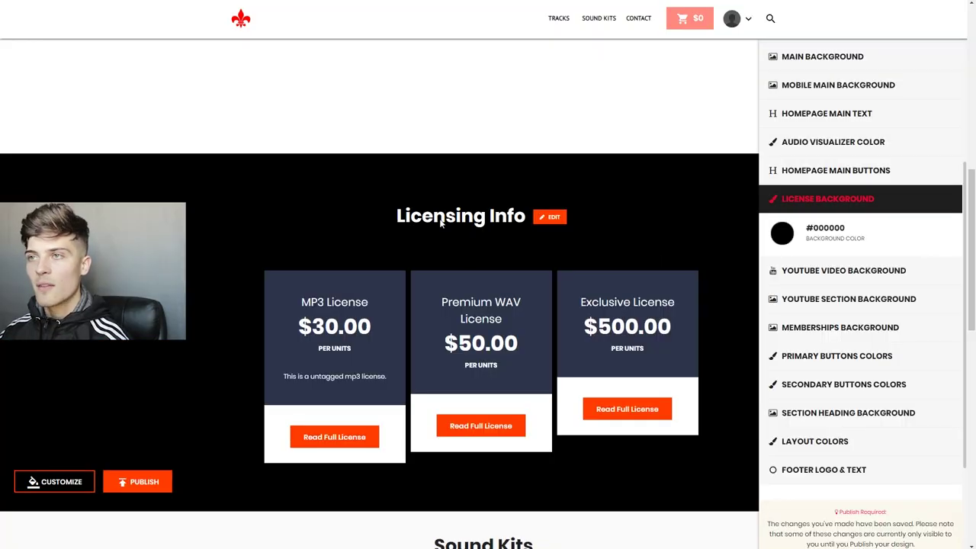
{"action": "scroll", "coordinate": [461, 244], "scroll_direction": "up", "scroll_amount": 8}
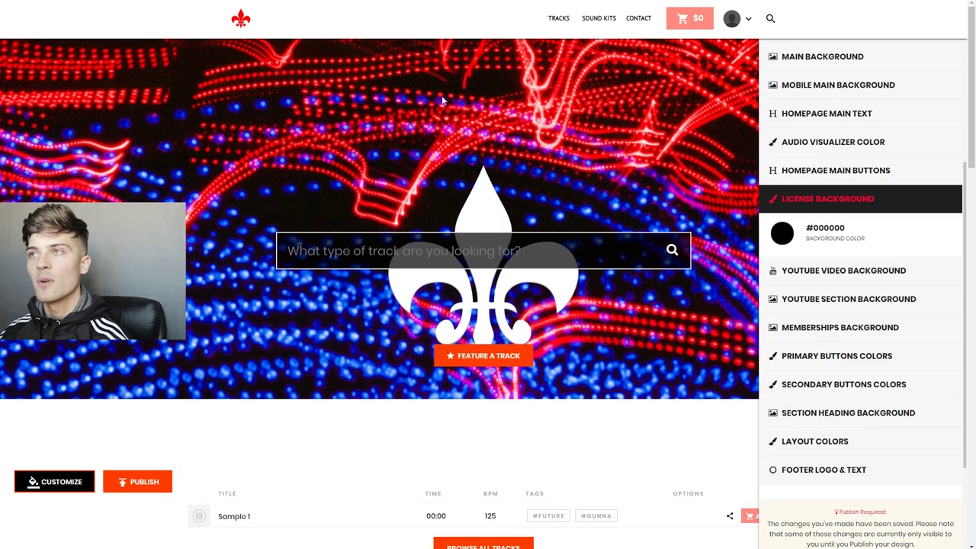
{"action": "scroll", "coordinate": [331, 218], "scroll_direction": "down", "scroll_amount": 2}
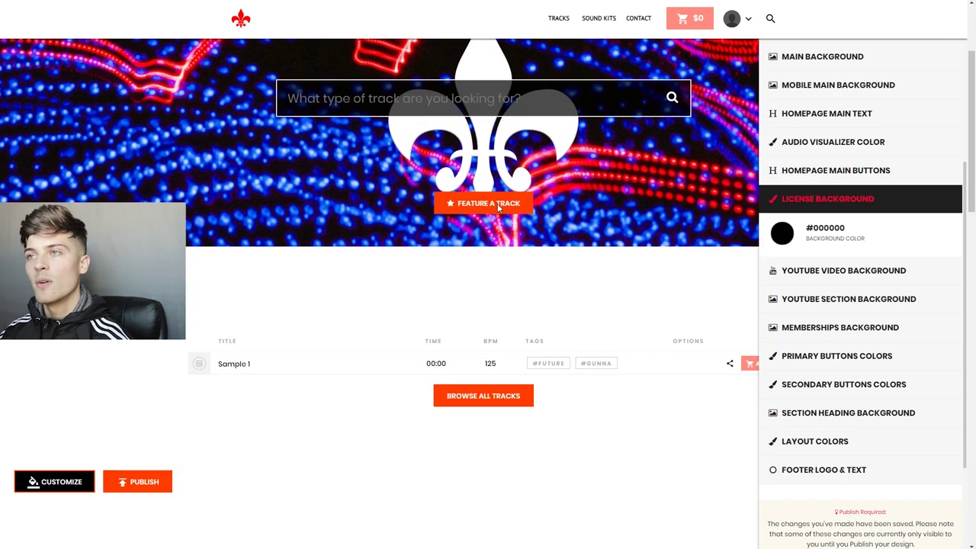
{"action": "scroll", "coordinate": [354, 301], "scroll_direction": "down", "scroll_amount": 2}
{"action": "scroll", "coordinate": [288, 281], "scroll_direction": "down", "scroll_amount": 4}
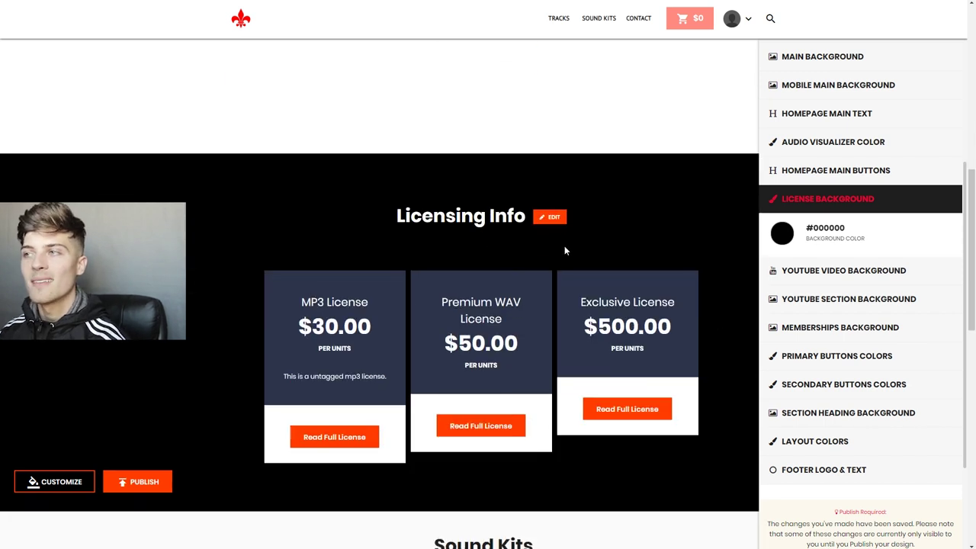
{"action": "left_click", "coordinate": [842, 270]}
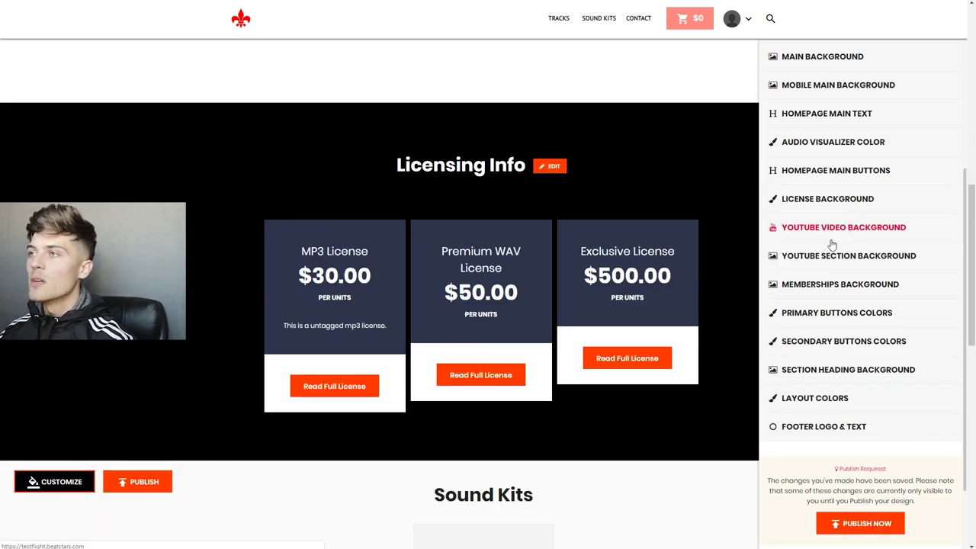
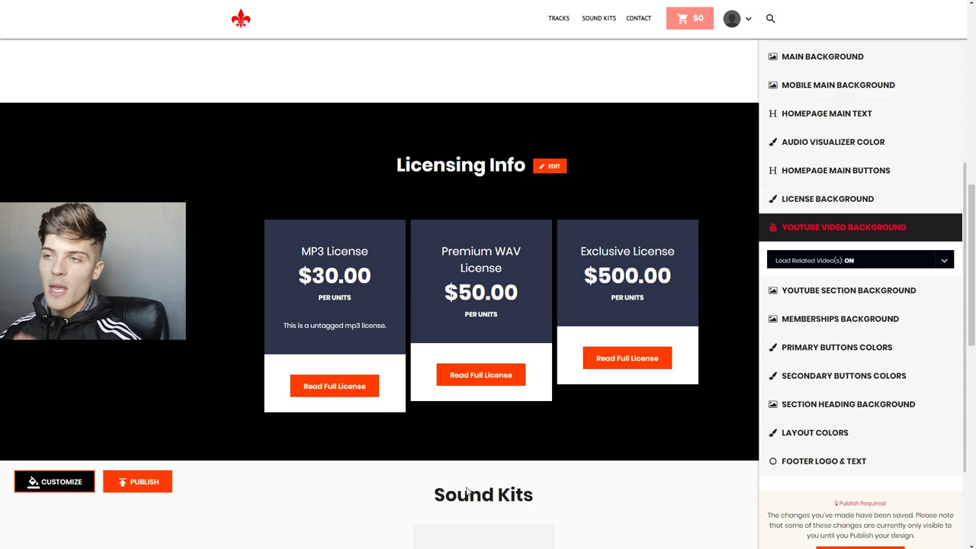
Check the Load Related Videos on/off choices and close the YouTube video background settings unchanged.
{"action": "scroll", "coordinate": [458, 481], "scroll_direction": "down", "scroll_amount": 4}
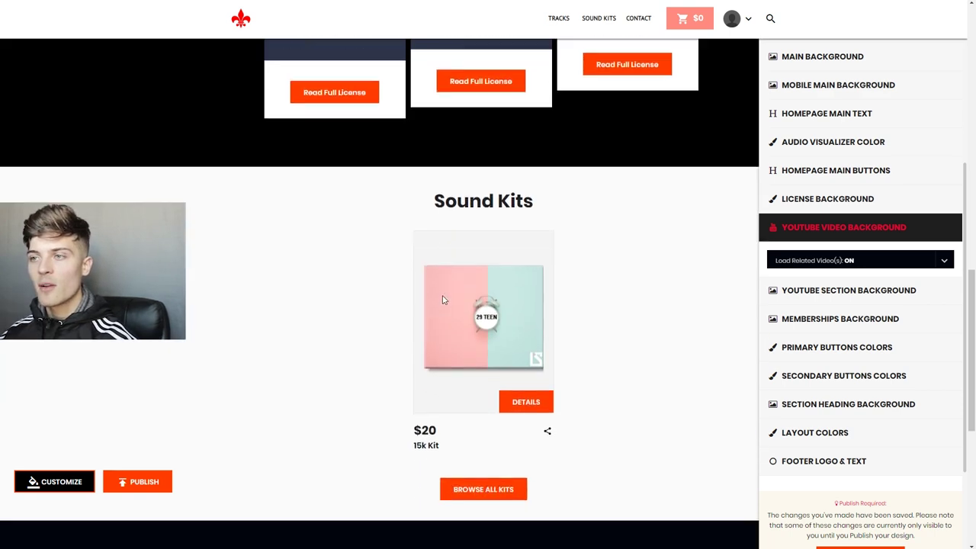
{"action": "scroll", "coordinate": [555, 327], "scroll_direction": "down", "scroll_amount": 4}
{"action": "scroll", "coordinate": [495, 293], "scroll_direction": "up", "scroll_amount": 3}
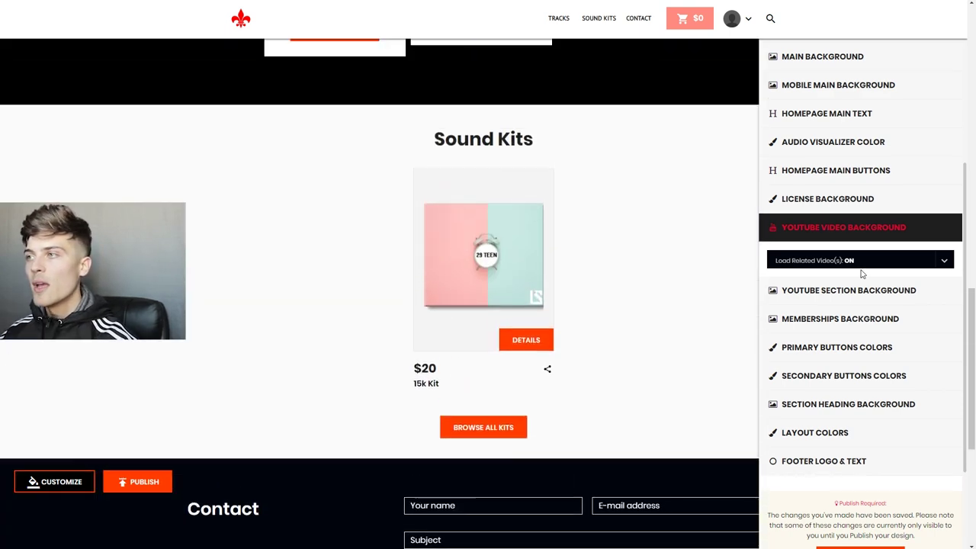
{"action": "left_click", "coordinate": [866, 261]}
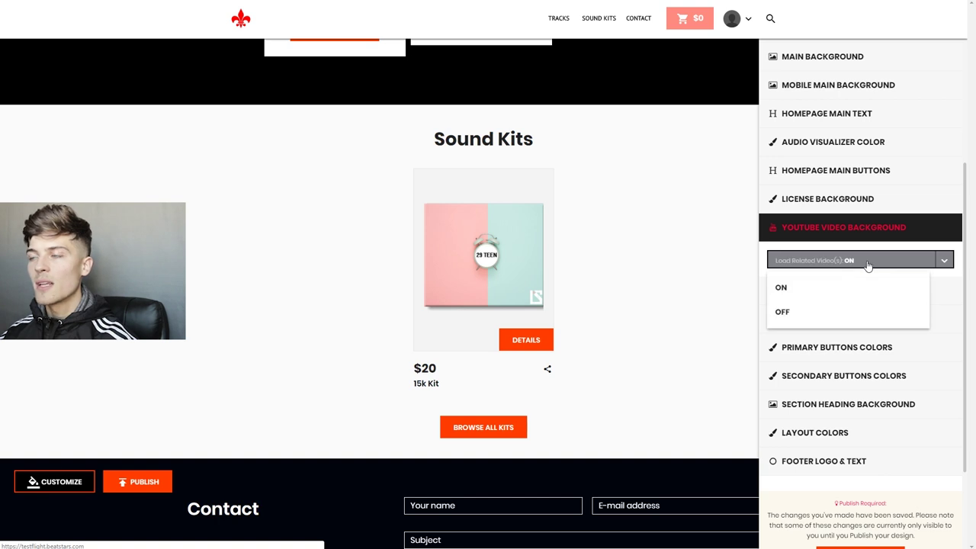
{"action": "left_click", "coordinate": [855, 232]}
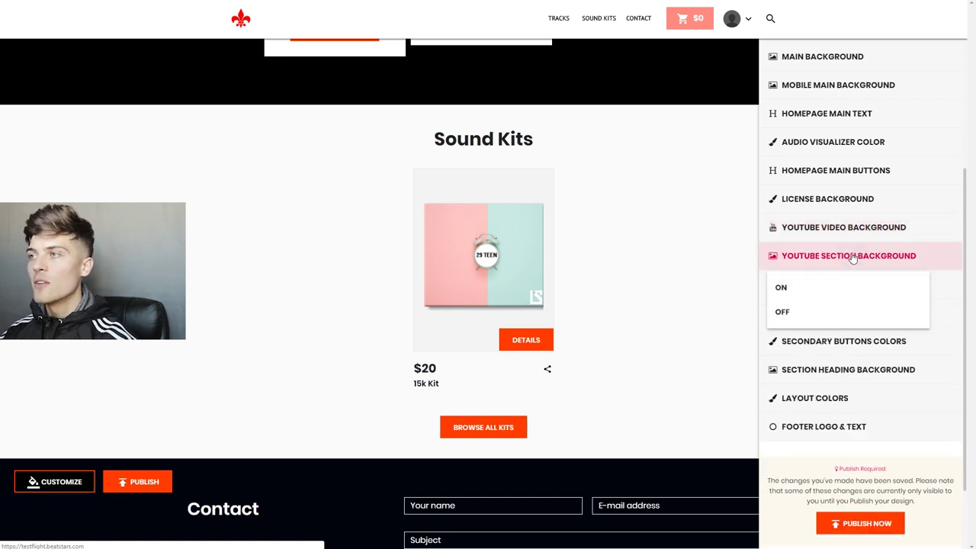
Inspect the YouTube Section Background type and colour choices, then collapse it without changes.
{"action": "left_click", "coordinate": [853, 257]}
{"action": "left_click", "coordinate": [788, 298]}
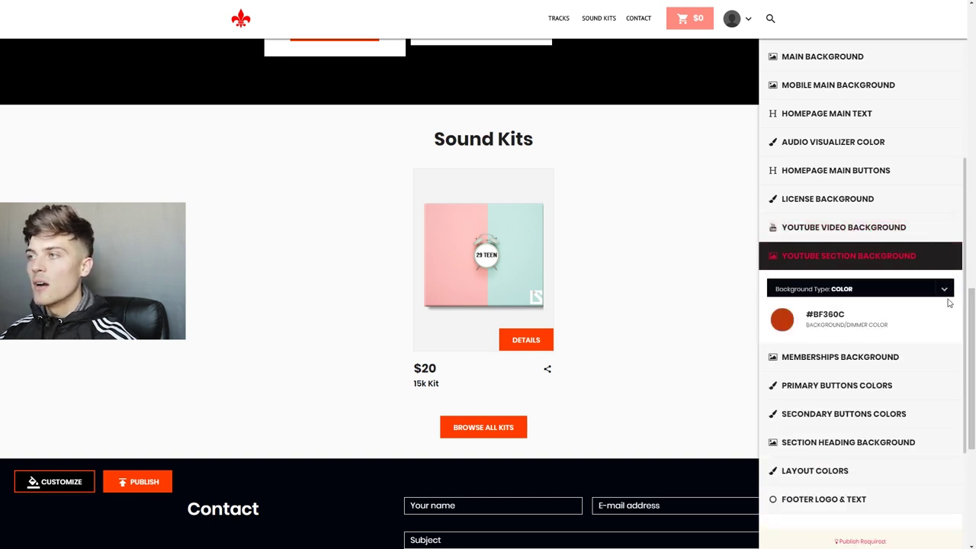
{"action": "left_click", "coordinate": [845, 298]}
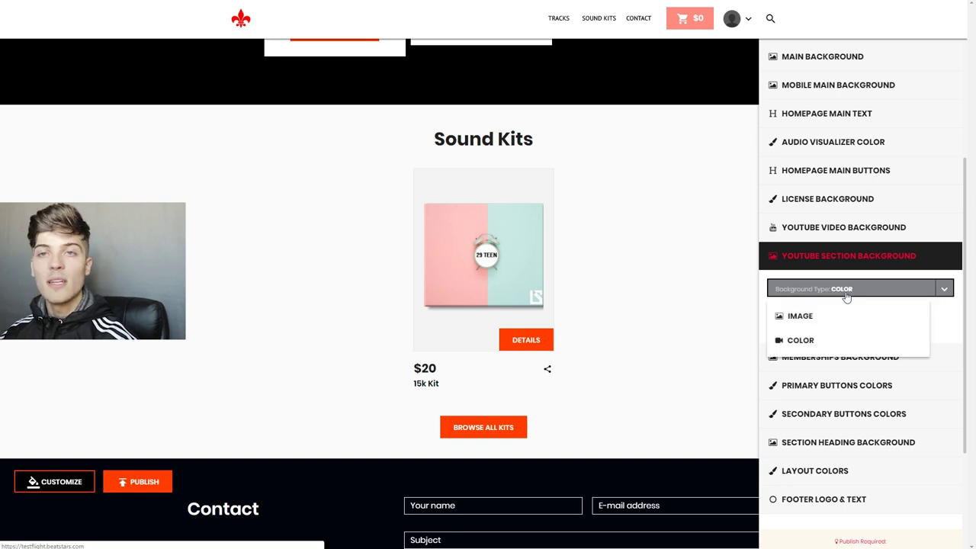
{"action": "left_click", "coordinate": [868, 261]}
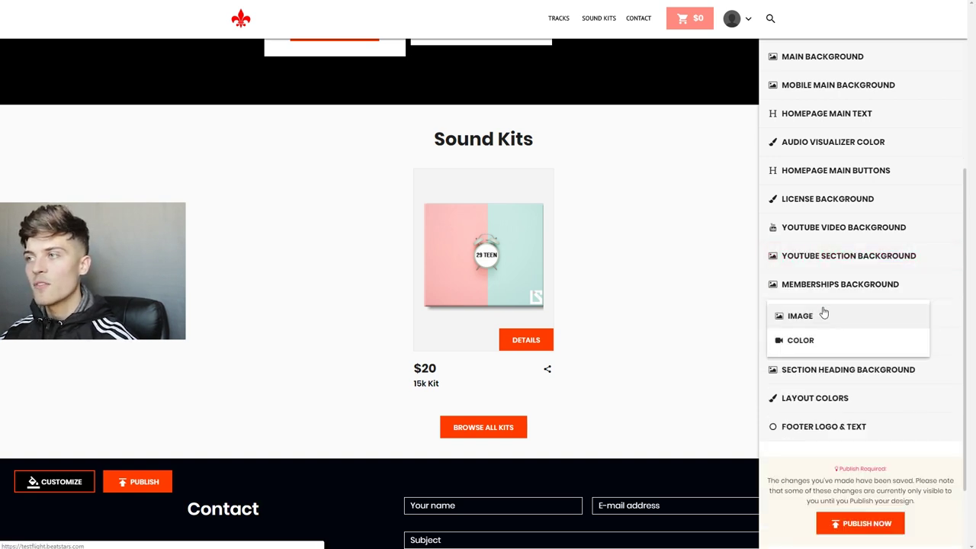
{"action": "left_click", "coordinate": [780, 318]}
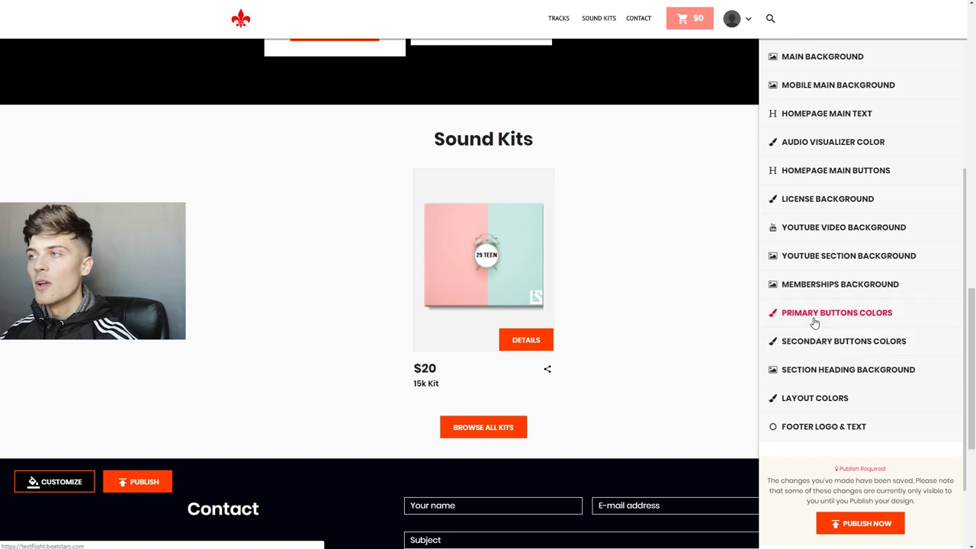
{"action": "scroll", "coordinate": [375, 258], "scroll_direction": "down", "scroll_amount": 3}
{"action": "scroll", "coordinate": [408, 343], "scroll_direction": "up", "scroll_amount": 3}
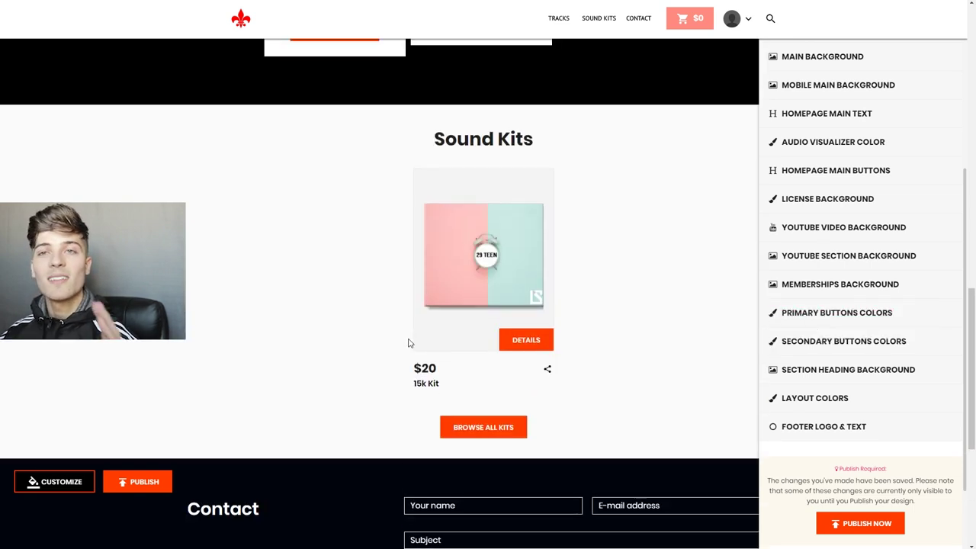
{"action": "scroll", "coordinate": [407, 340], "scroll_direction": "up", "scroll_amount": 2}
{"action": "scroll", "coordinate": [398, 328], "scroll_direction": "down", "scroll_amount": 1}
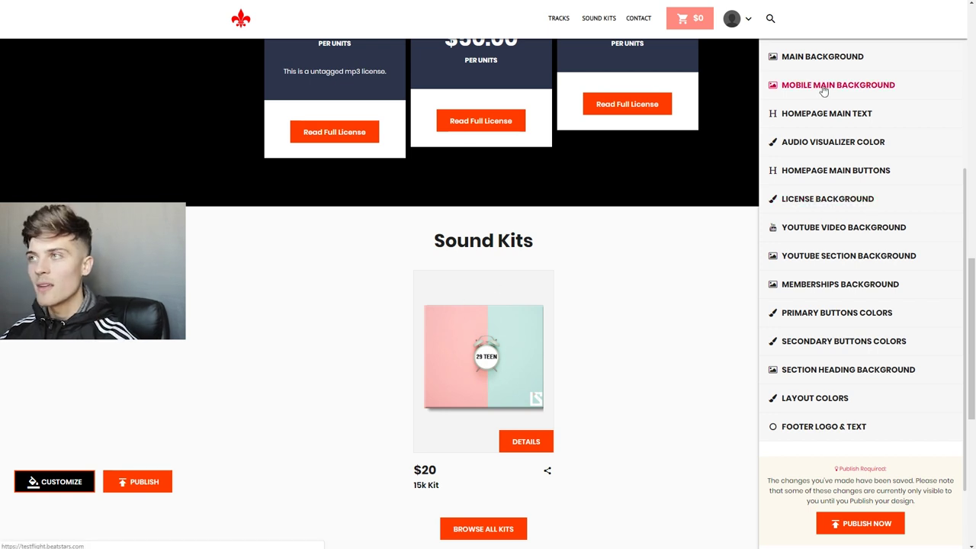
{"action": "scroll", "coordinate": [823, 76], "scroll_direction": "up", "scroll_amount": 1}
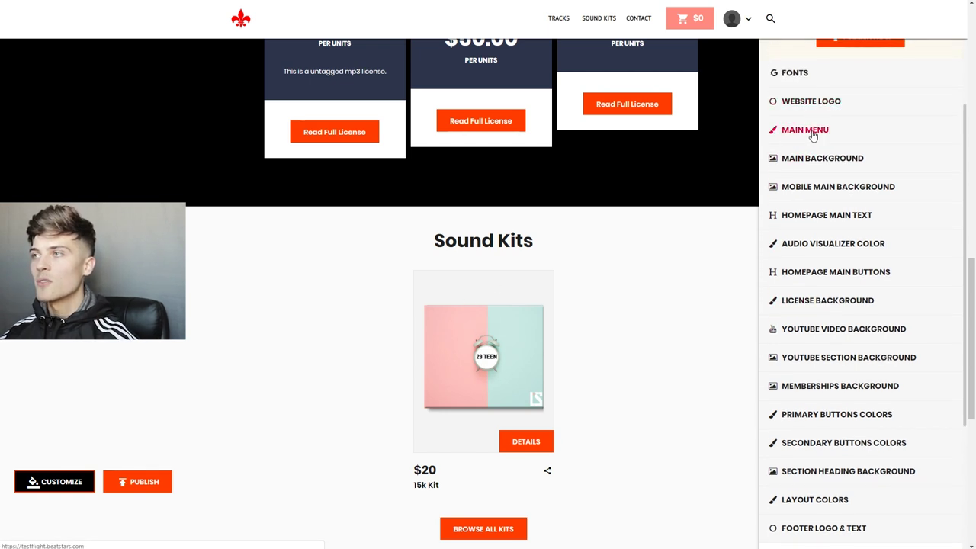
{"action": "left_click", "coordinate": [826, 103]}
{"action": "left_click", "coordinate": [825, 105]}
{"action": "left_click", "coordinate": [821, 135]}
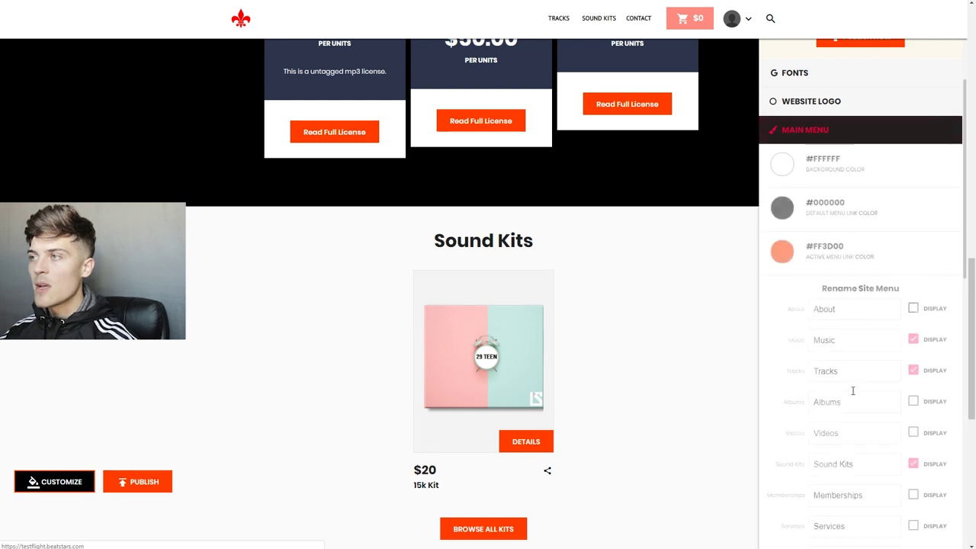
{"action": "left_click", "coordinate": [830, 130]}
{"action": "scroll", "coordinate": [879, 293], "scroll_direction": "down", "scroll_amount": 1}
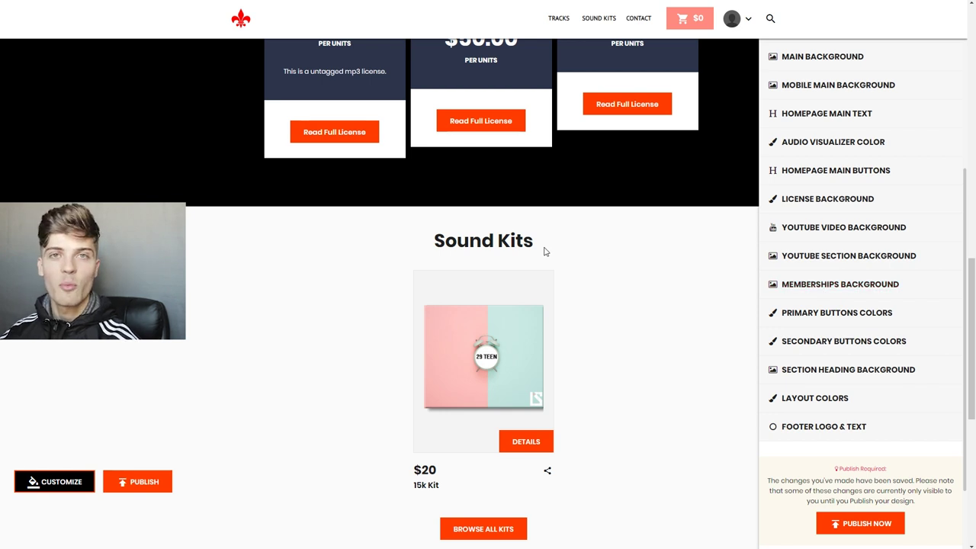
{"action": "left_click", "coordinate": [852, 284]}
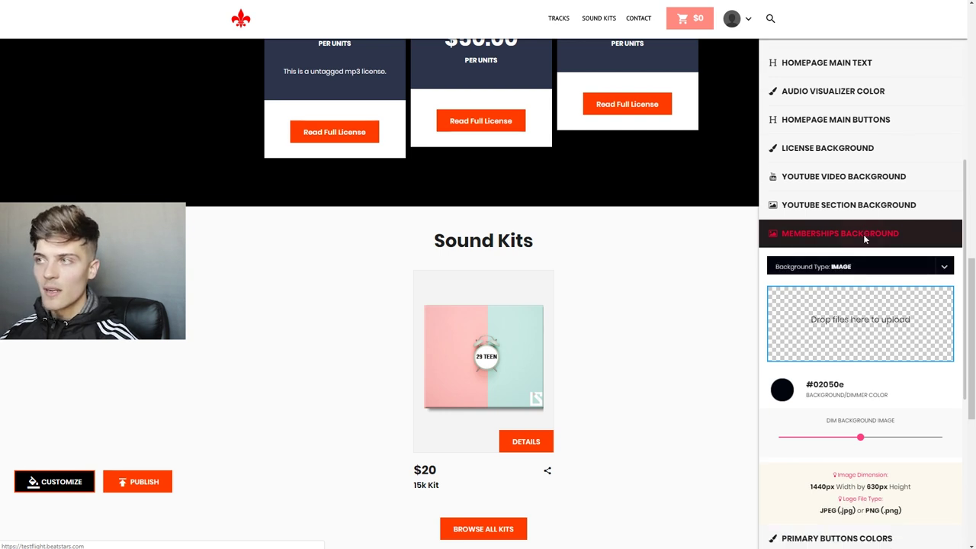
{"action": "left_click", "coordinate": [863, 234]}
{"action": "scroll", "coordinate": [385, 332], "scroll_direction": "down", "scroll_amount": 1}
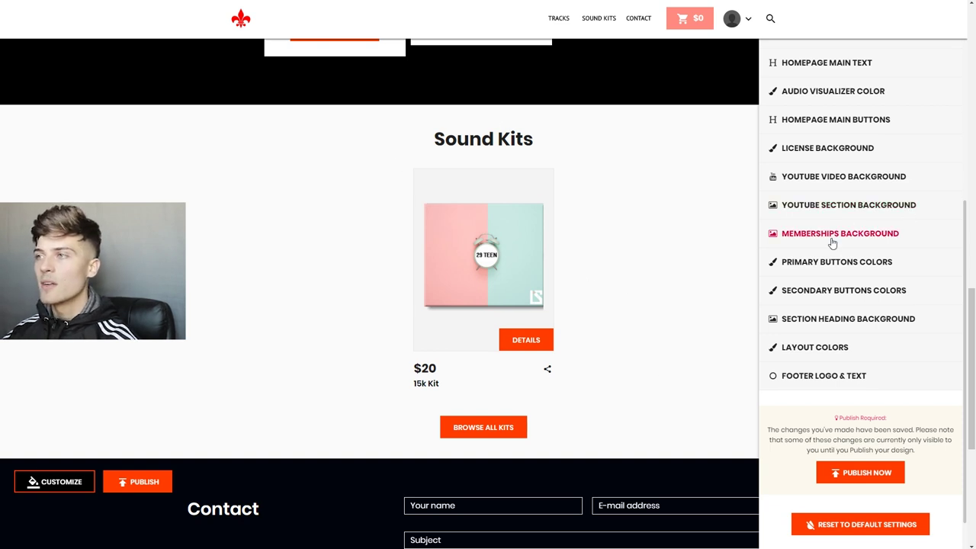
{"action": "left_click", "coordinate": [869, 234]}
{"action": "left_click", "coordinate": [847, 234]}
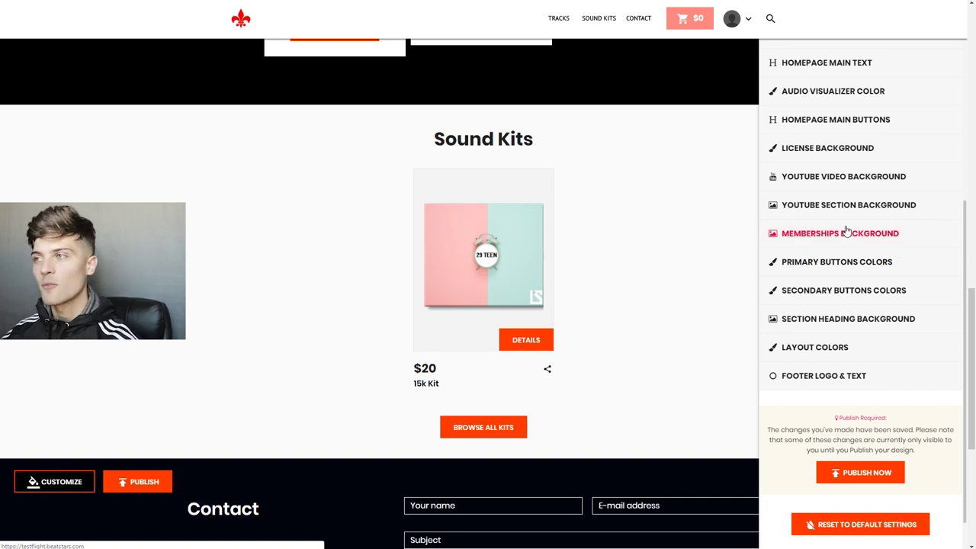
Set the primary button background to orange #E64A19 after briefly trying green and red.
{"action": "left_click", "coordinate": [818, 264]}
{"action": "scroll", "coordinate": [649, 266], "scroll_direction": "up", "scroll_amount": 2}
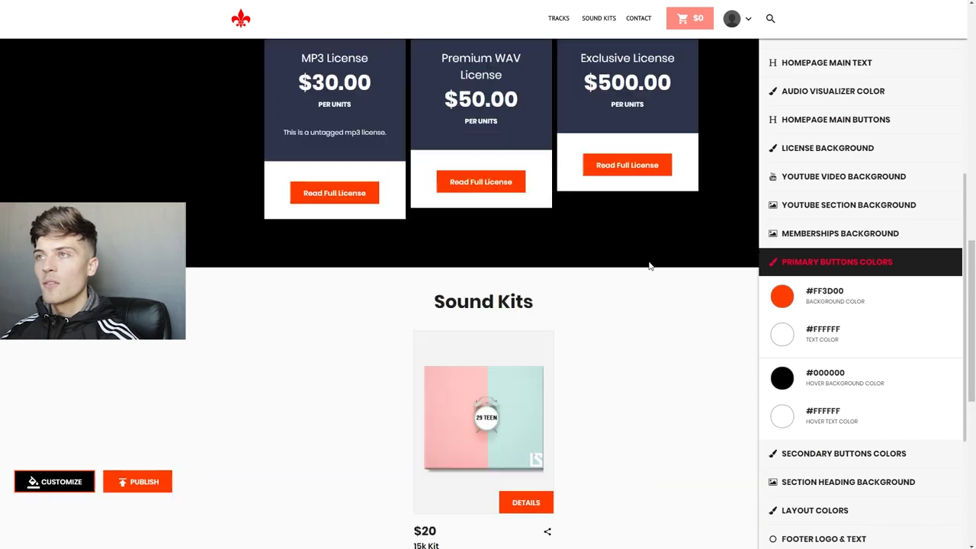
{"action": "scroll", "coordinate": [649, 265], "scroll_direction": "up", "scroll_amount": 8}
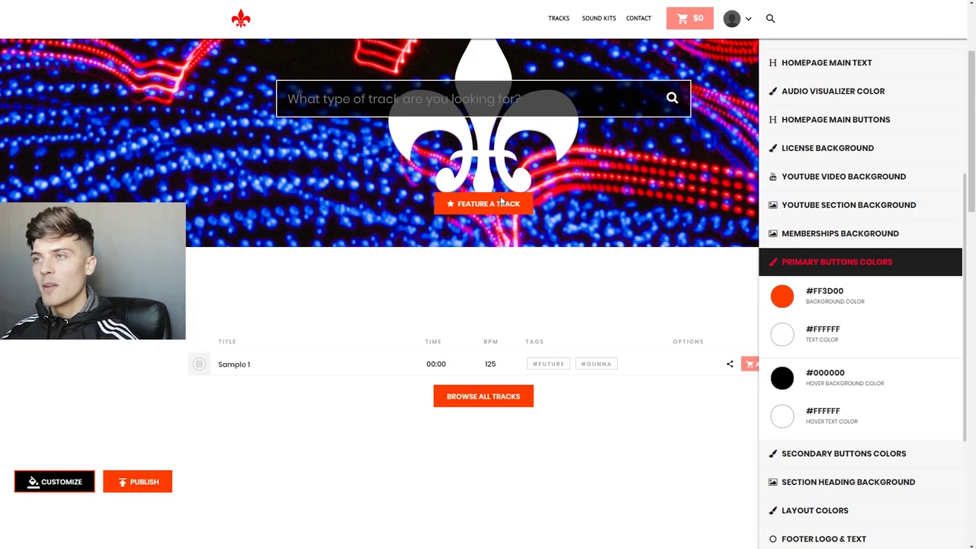
{"action": "scroll", "coordinate": [534, 221], "scroll_direction": "up", "scroll_amount": 3}
{"action": "left_click", "coordinate": [781, 296]}
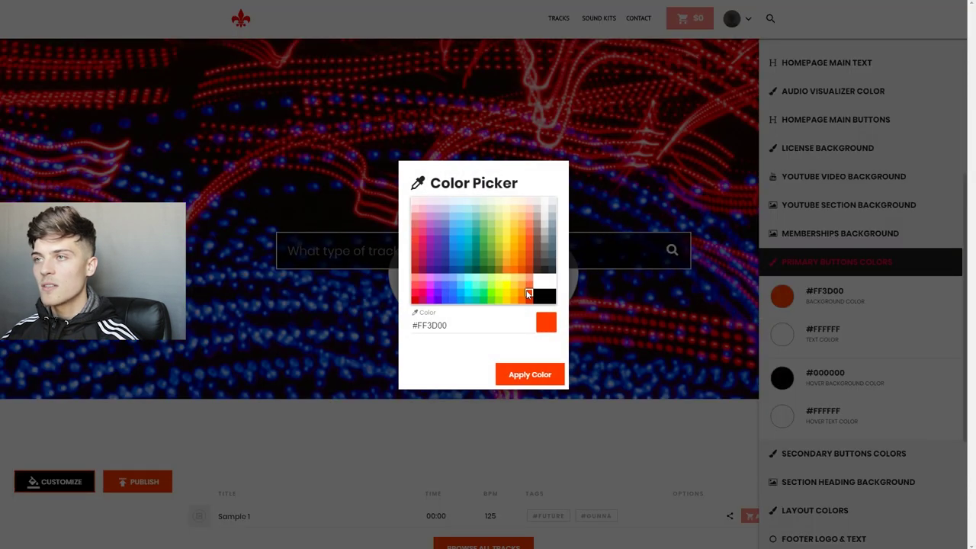
{"action": "left_click", "coordinate": [491, 292]}
{"action": "left_click", "coordinate": [514, 374]}
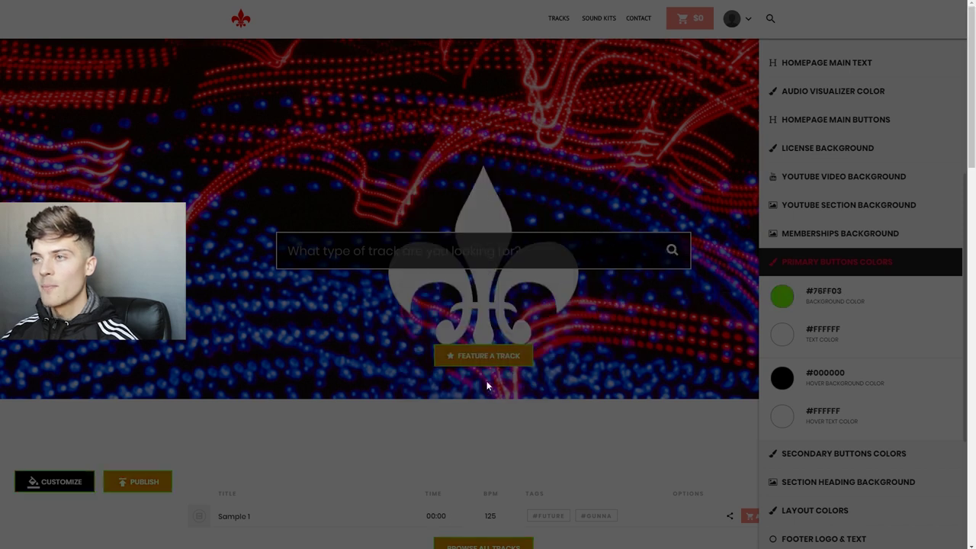
{"action": "scroll", "coordinate": [507, 290], "scroll_direction": "down", "scroll_amount": 1}
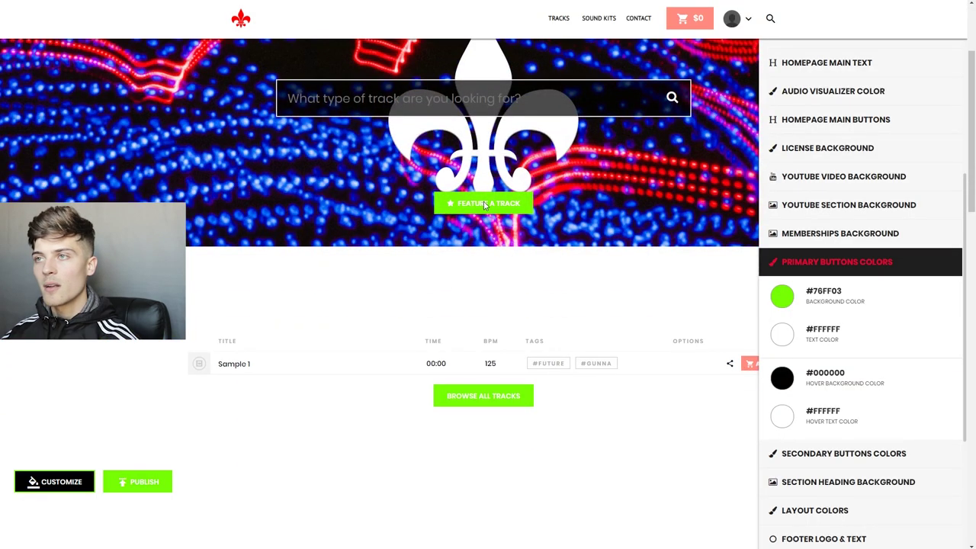
{"action": "left_click", "coordinate": [787, 298]}
{"action": "left_click", "coordinate": [415, 292]}
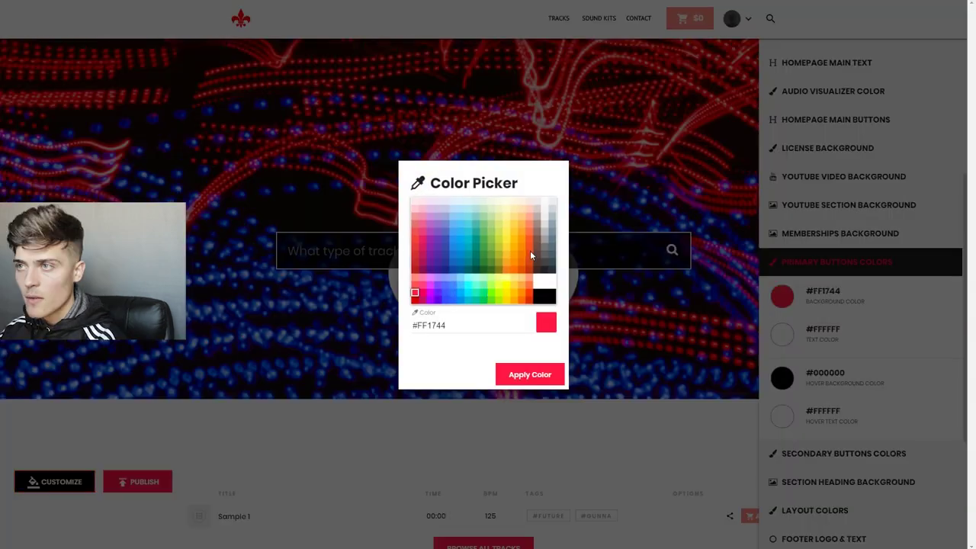
{"action": "left_click", "coordinate": [529, 255]}
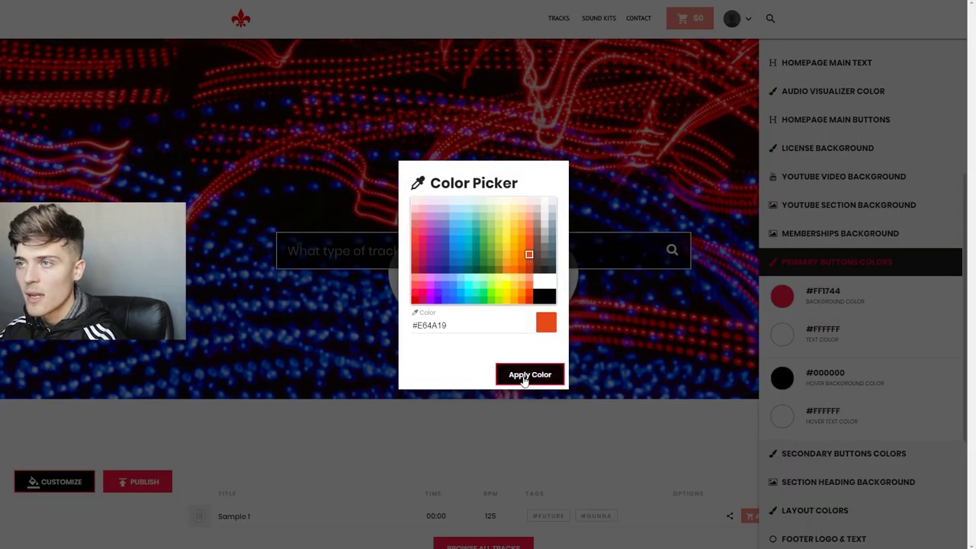
{"action": "left_click", "coordinate": [529, 375]}
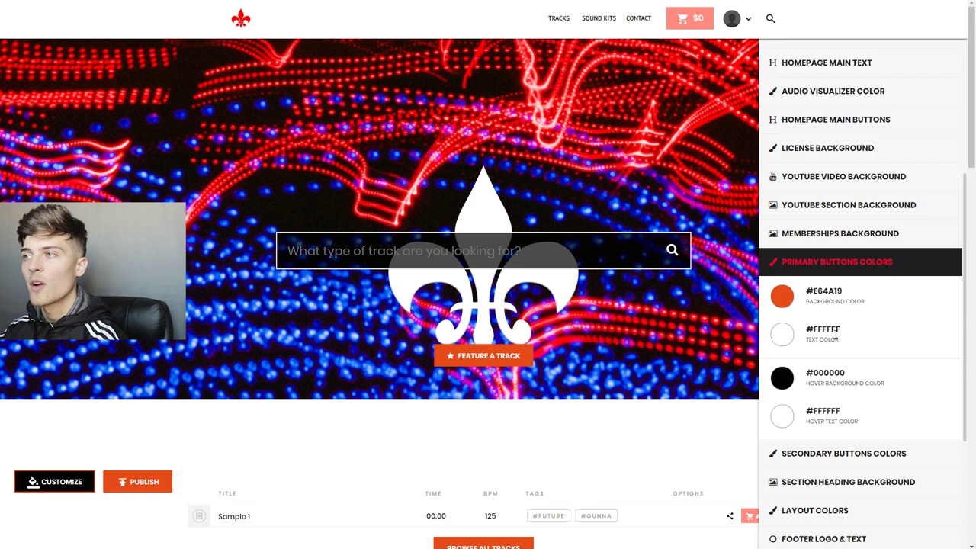
Keep the primary button text white after briefly trying cyan.
{"action": "left_click", "coordinate": [787, 341]}
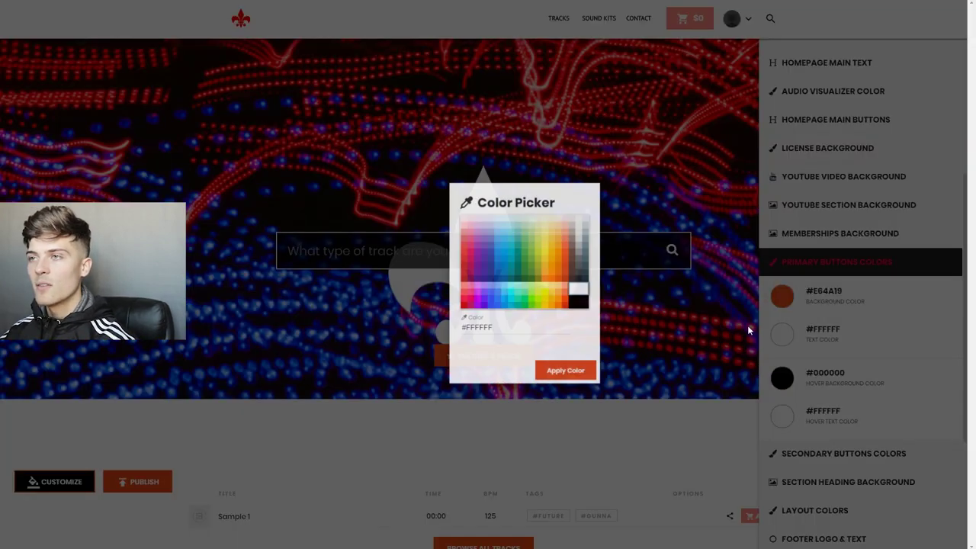
{"action": "left_click", "coordinate": [468, 285]}
{"action": "left_click", "coordinate": [526, 377]}
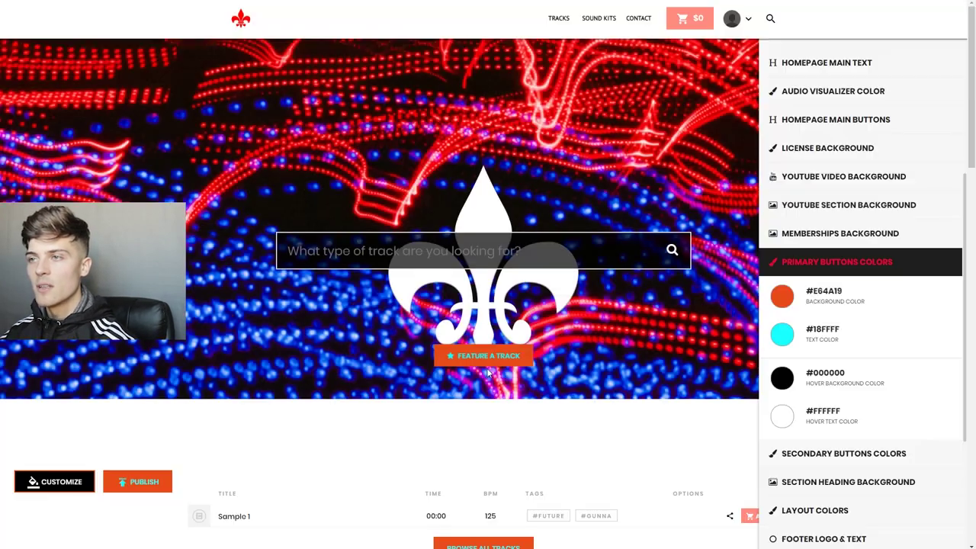
{"action": "left_click", "coordinate": [787, 335]}
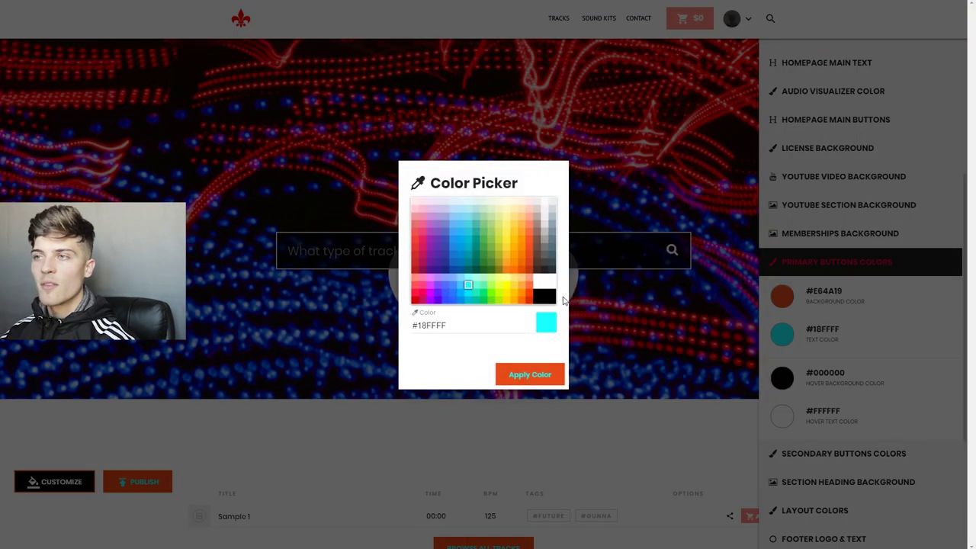
{"action": "left_click", "coordinate": [549, 285]}
{"action": "left_click", "coordinate": [540, 374]}
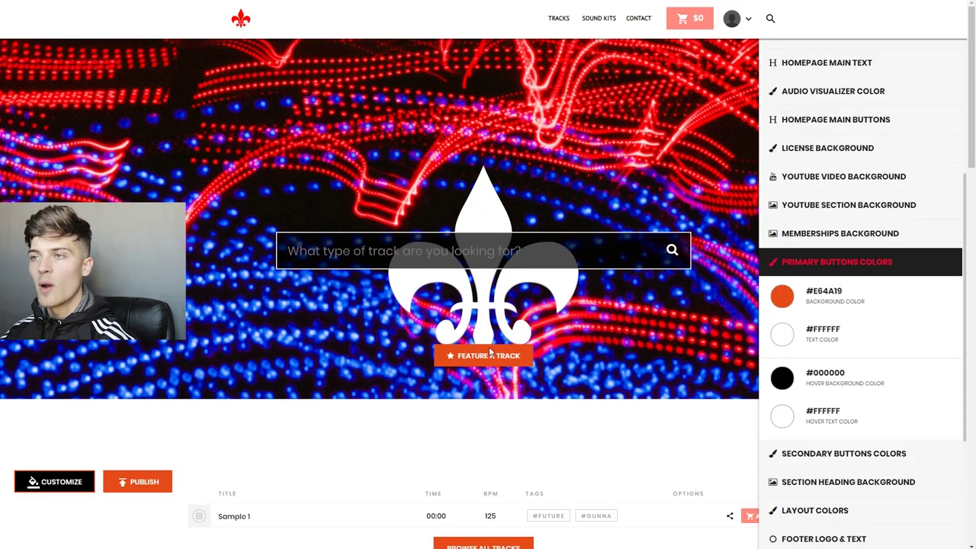
Set the primary button hover background to light grey #BDBDBD.
{"action": "scroll", "coordinate": [501, 368], "scroll_direction": "down", "scroll_amount": 1}
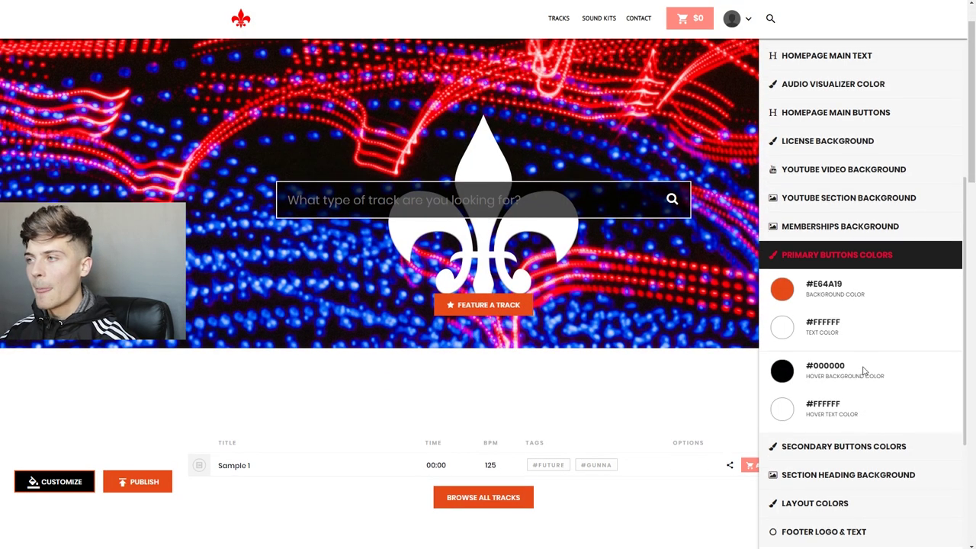
{"action": "scroll", "coordinate": [866, 370], "scroll_direction": "down", "scroll_amount": 1}
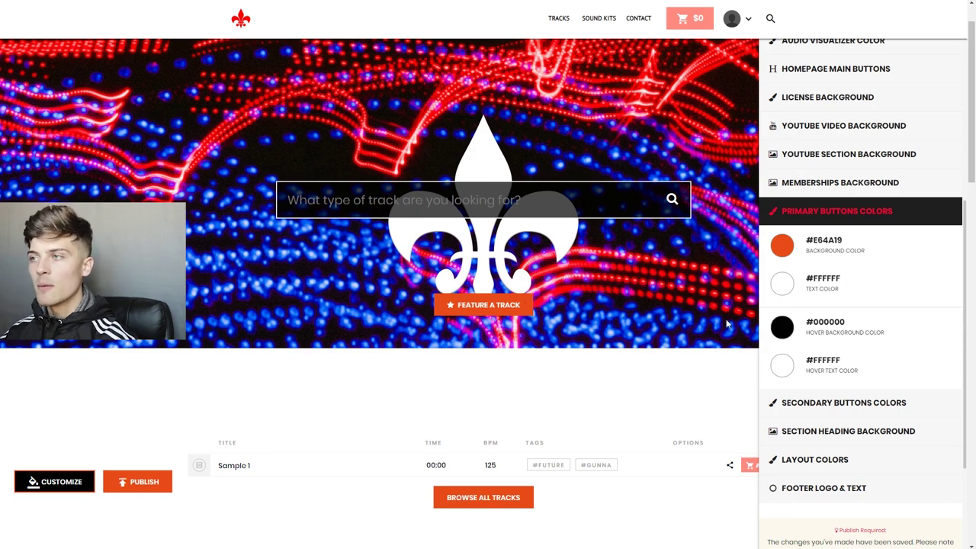
{"action": "left_click", "coordinate": [782, 326]}
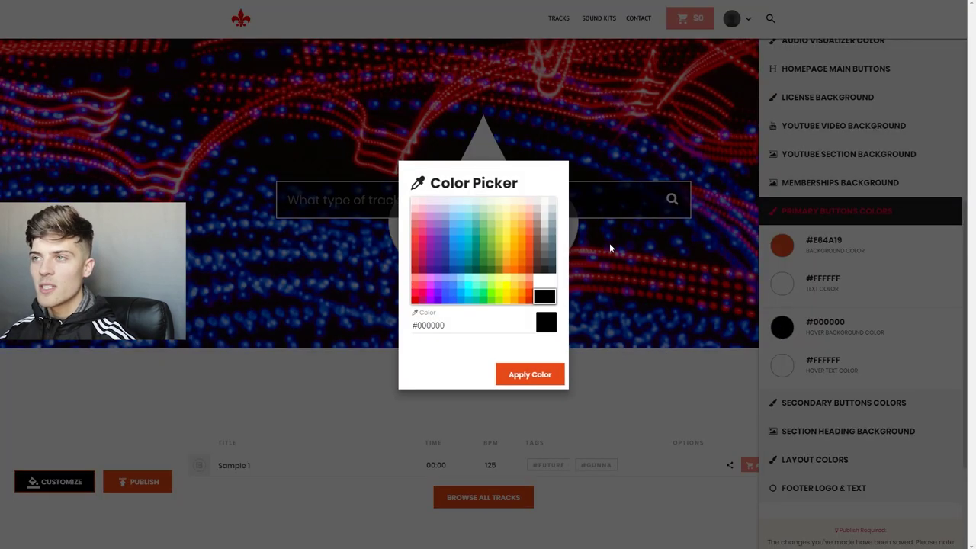
{"action": "left_click", "coordinate": [546, 237]}
{"action": "left_click", "coordinate": [549, 375]}
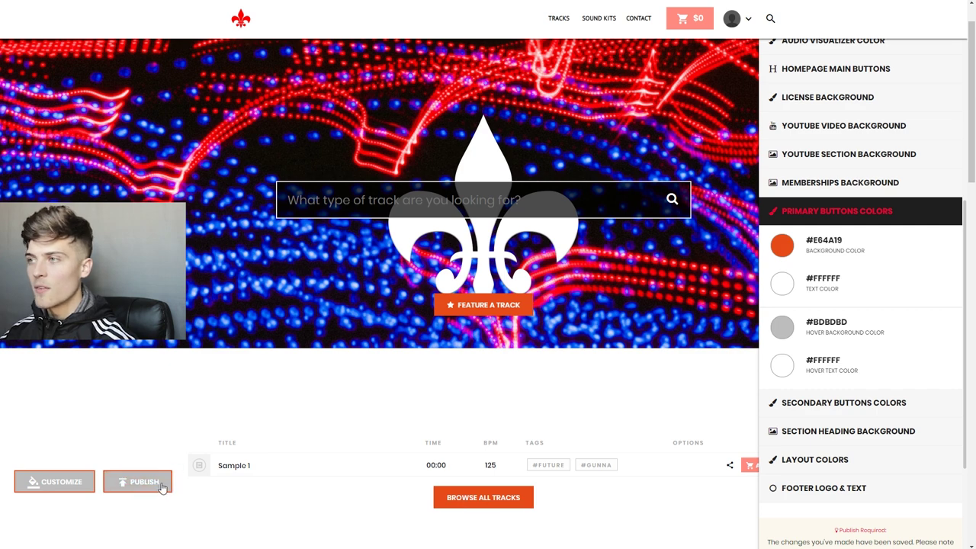
Collapse Primary Buttons Colors and expand Secondary Buttons Colors.
{"action": "scroll", "coordinate": [697, 412], "scroll_direction": "down", "scroll_amount": 1}
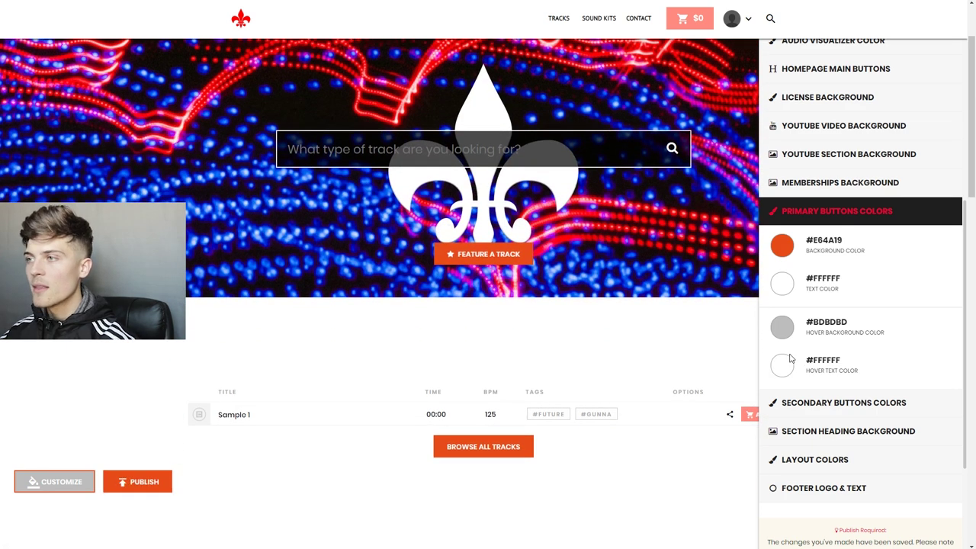
{"action": "left_click", "coordinate": [814, 219]}
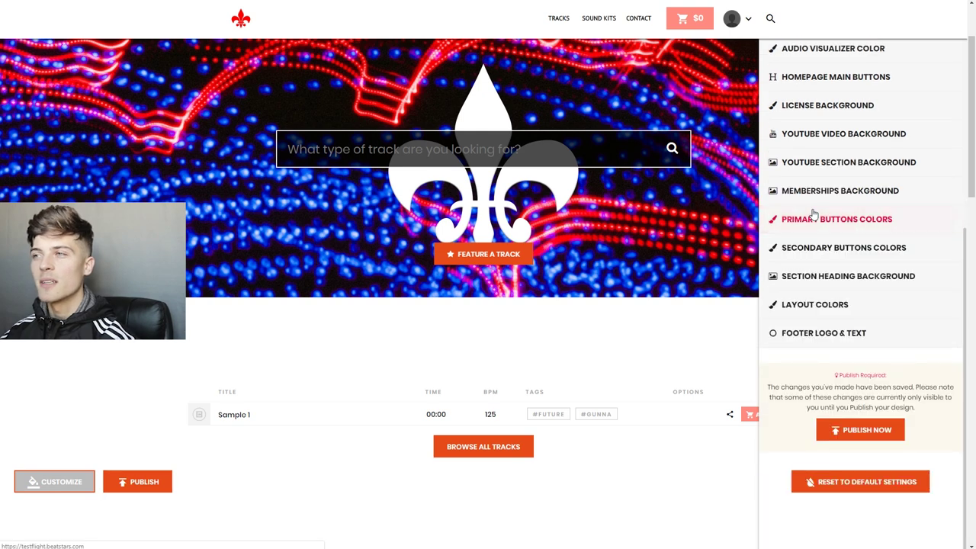
{"action": "left_click", "coordinate": [819, 250]}
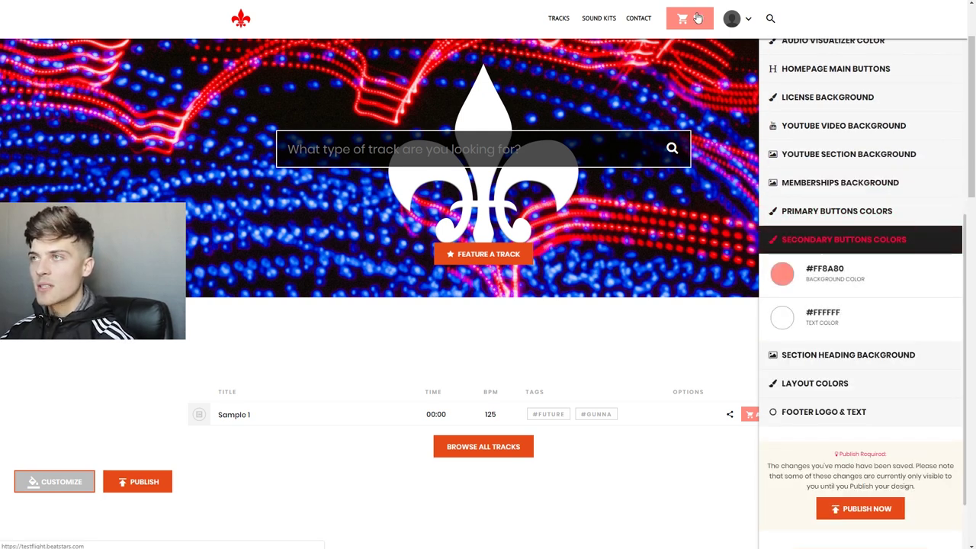
Temporarily set the secondary button background to light blue.
{"action": "left_click", "coordinate": [781, 273]}
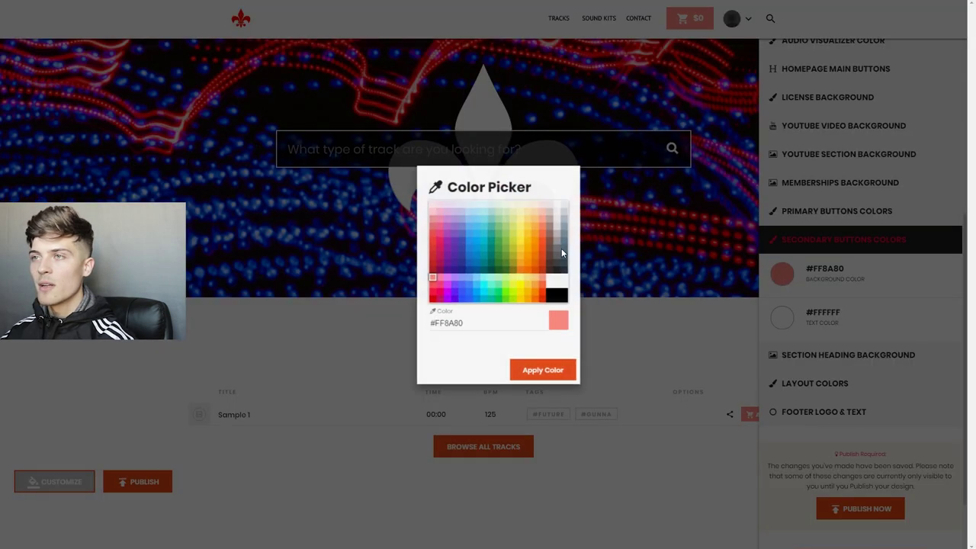
{"action": "left_click", "coordinate": [461, 214]}
{"action": "left_click", "coordinate": [528, 373]}
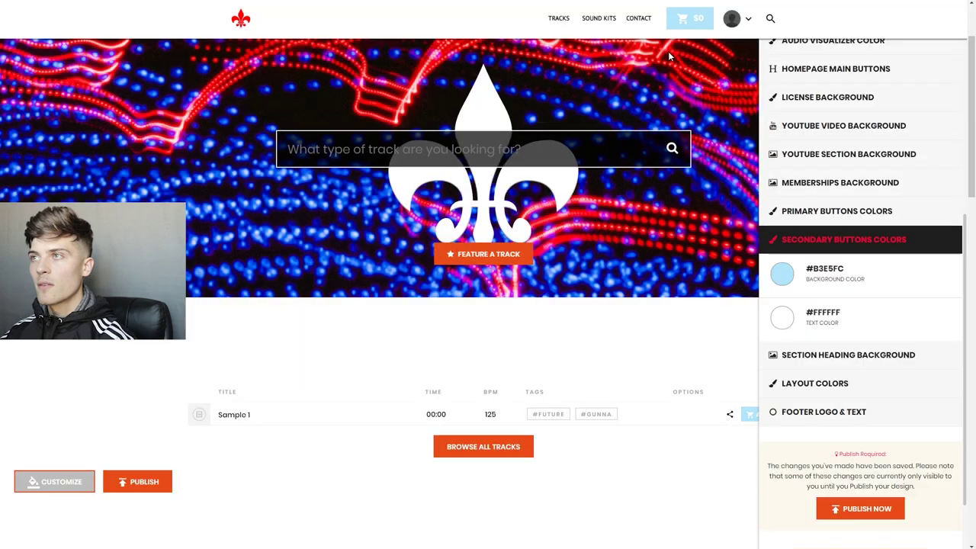
Copy the E64A19 colour code from the primary button colour settings.
{"action": "left_click", "coordinate": [808, 213]}
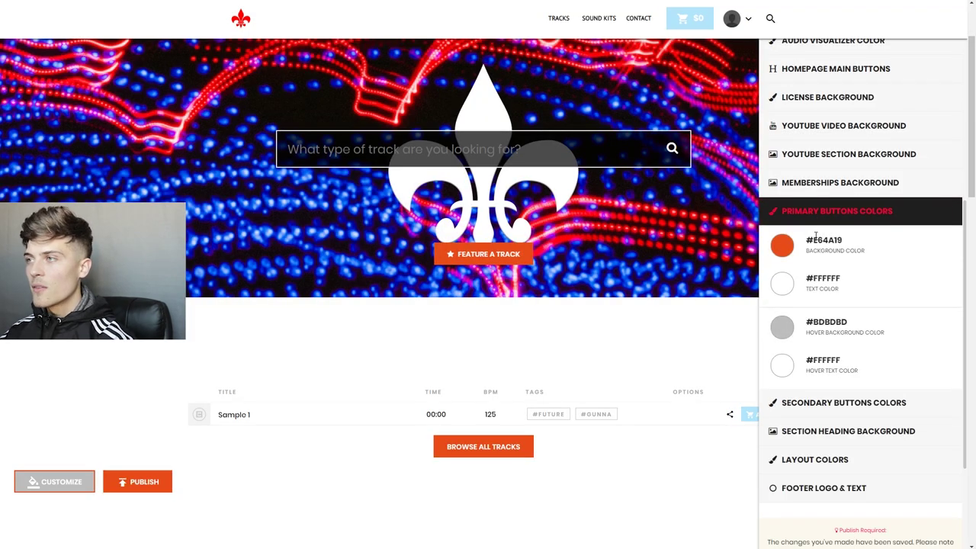
{"action": "left_click_drag", "start_coordinate": [826, 240], "coordinate": [852, 243]}
{"action": "right_click", "coordinate": [852, 242]}
{"action": "left_click", "coordinate": [857, 249]}
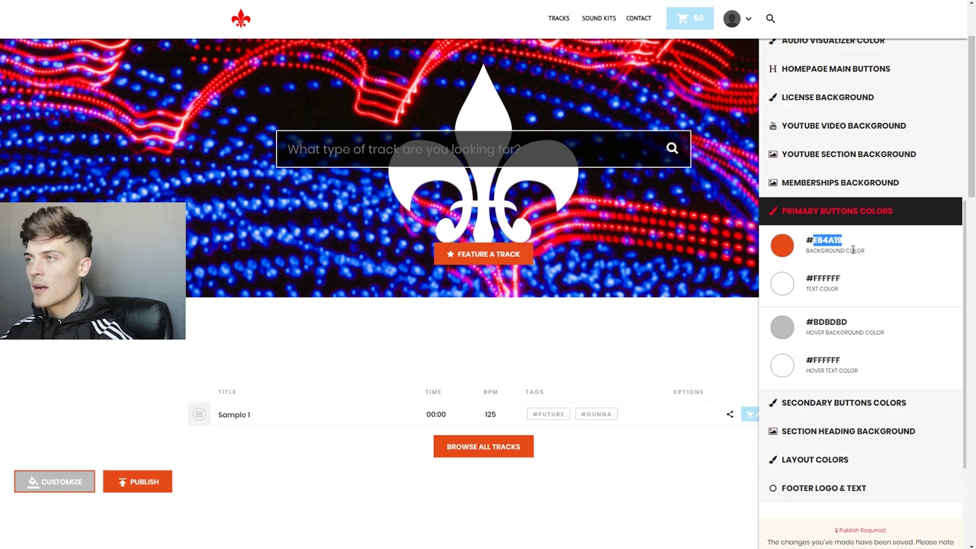
{"action": "left_click", "coordinate": [830, 212]}
{"action": "left_click", "coordinate": [828, 247]}
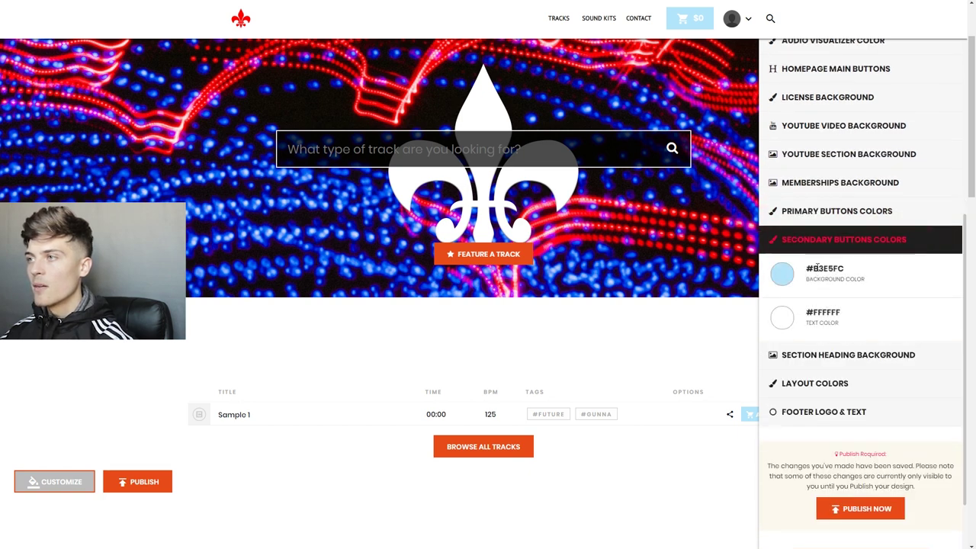
Paste E64A19 into the secondary button background colour and apply it.
{"action": "left_click", "coordinate": [781, 275]}
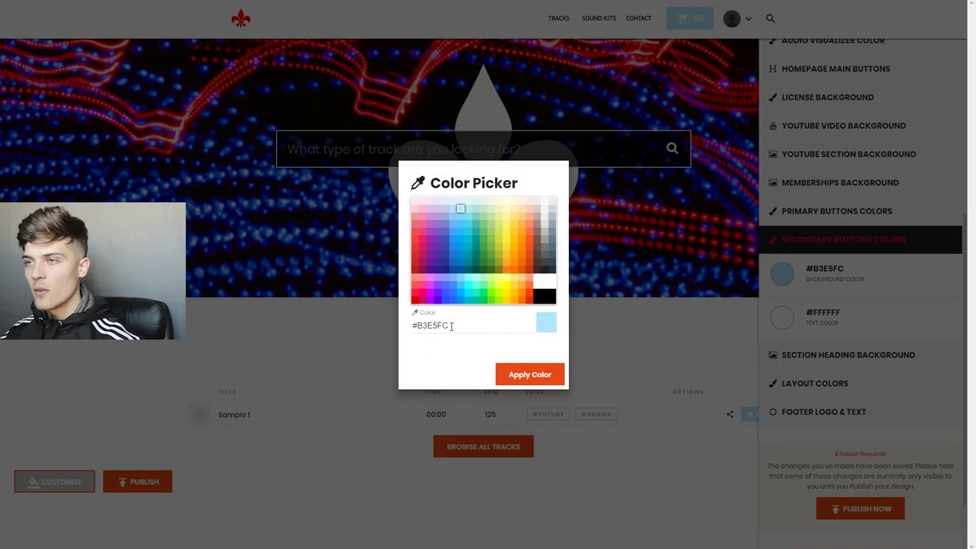
{"action": "left_click_drag", "start_coordinate": [451, 325], "coordinate": [427, 331]}
{"action": "key", "text": "ctrl+v"}
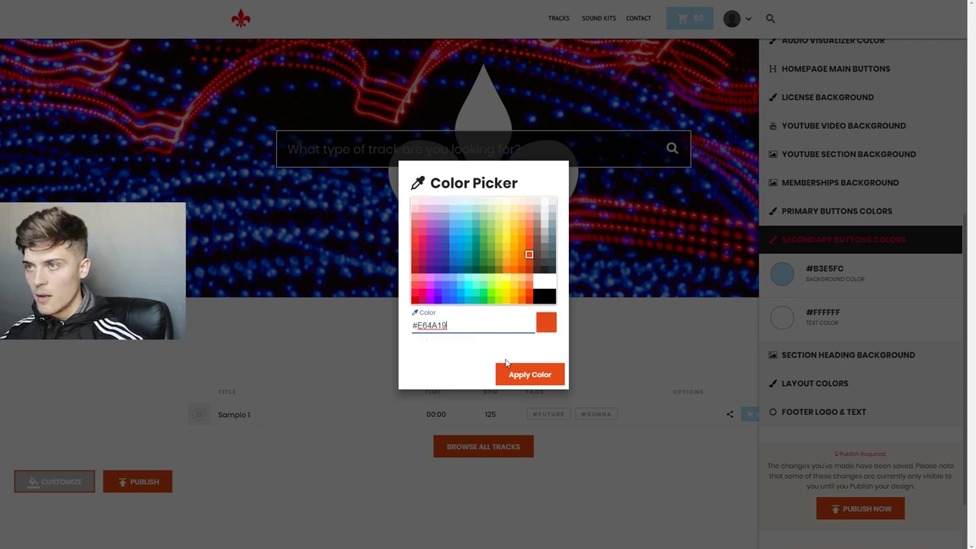
{"action": "left_click", "coordinate": [536, 374]}
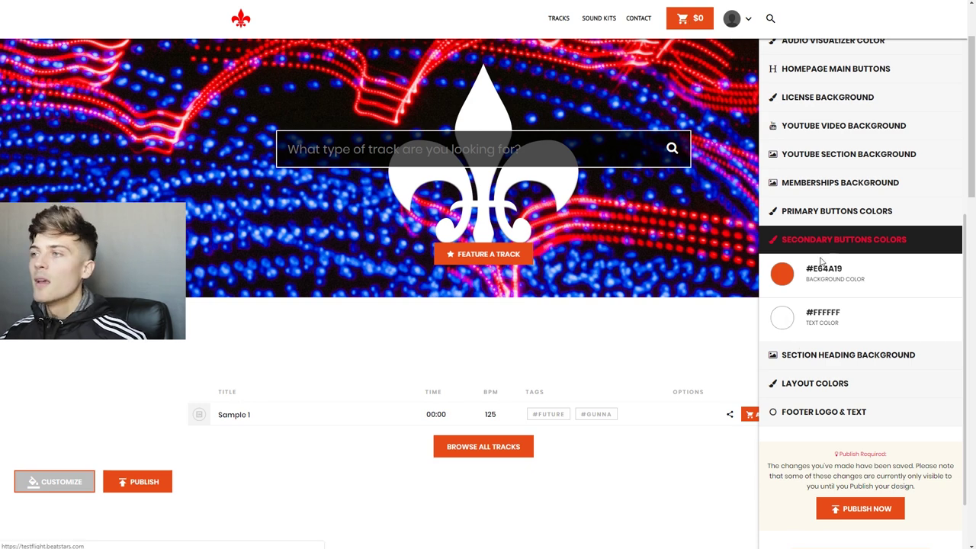
Keep the secondary button text white after briefly trying green, then collapse the section.
{"action": "left_click", "coordinate": [781, 318]}
{"action": "left_click", "coordinate": [492, 250]}
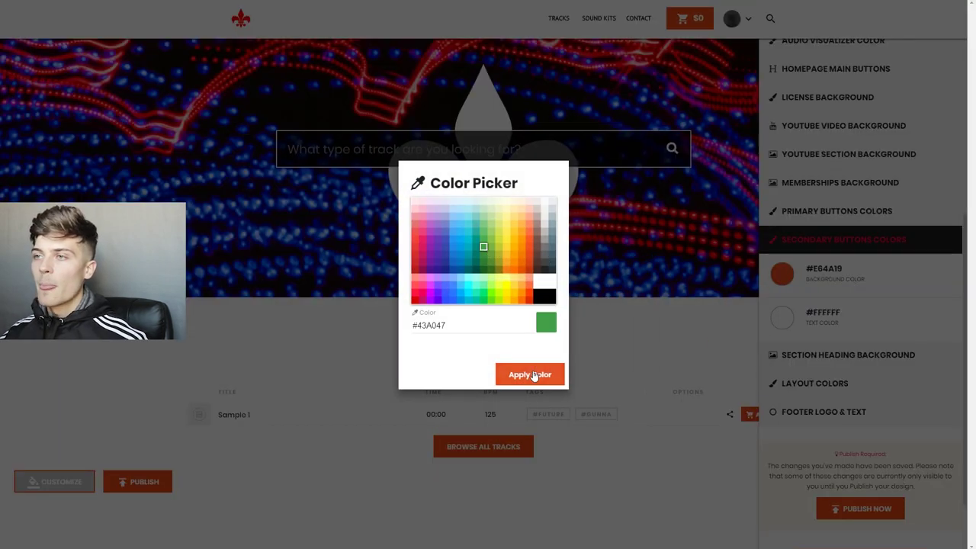
{"action": "left_click", "coordinate": [530, 374]}
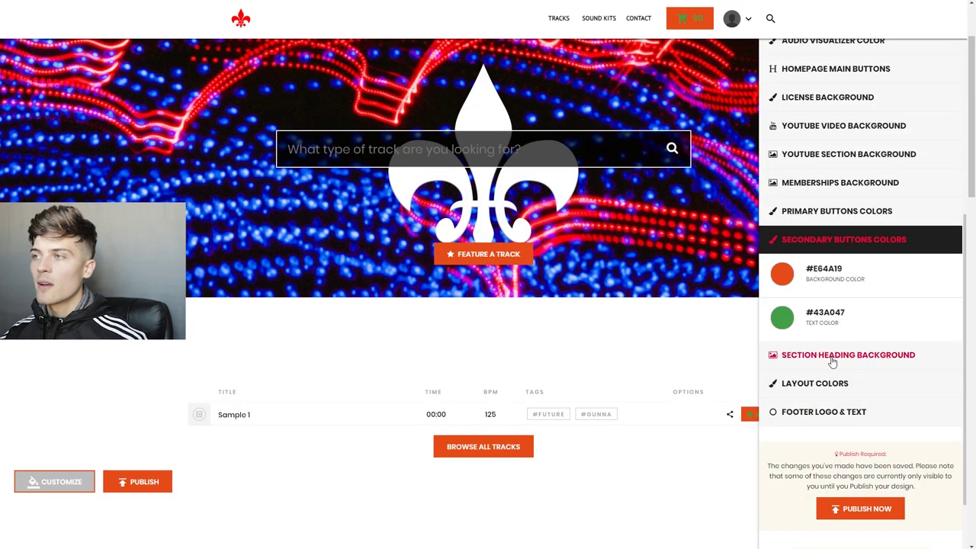
{"action": "left_click", "coordinate": [781, 317]}
{"action": "left_click", "coordinate": [544, 282]}
{"action": "left_click", "coordinate": [534, 373]}
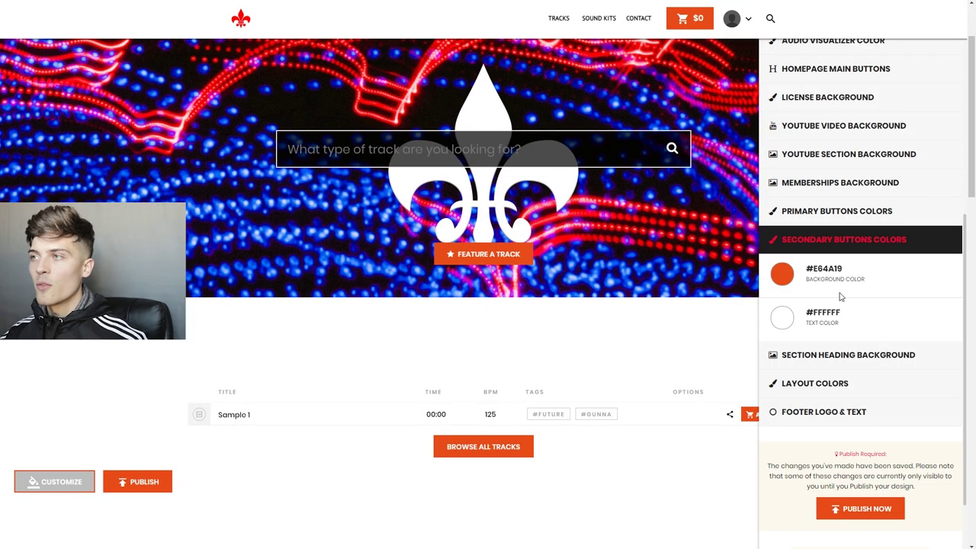
{"action": "left_click", "coordinate": [835, 249]}
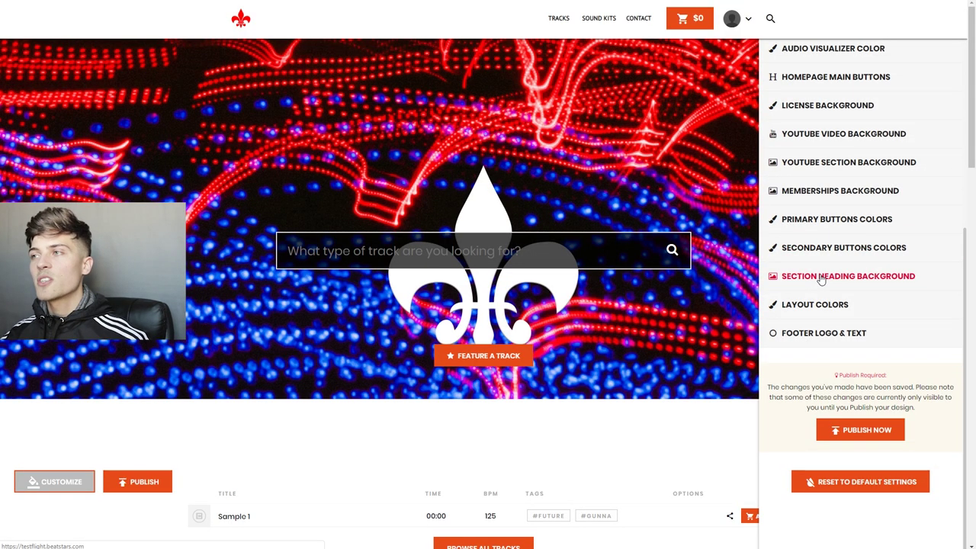
{"action": "left_click", "coordinate": [821, 279]}
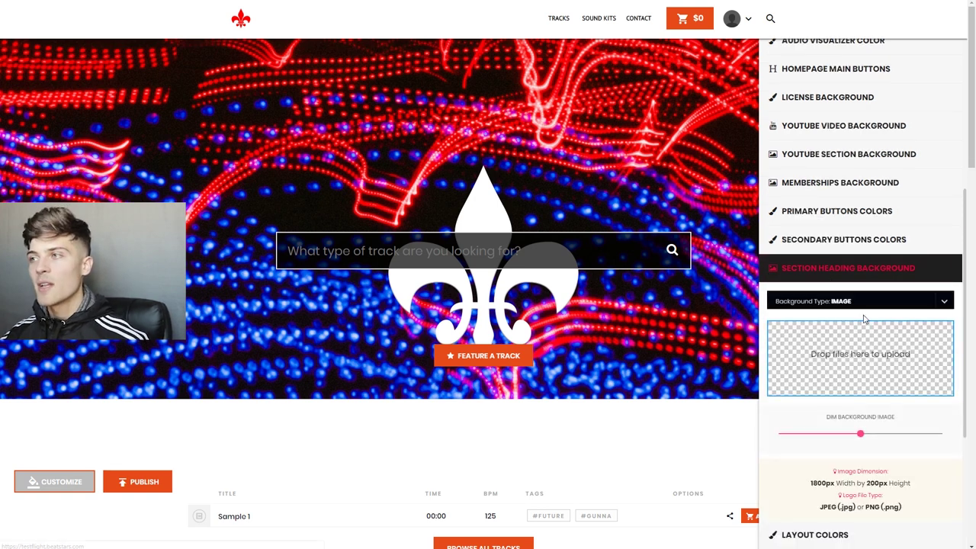
{"action": "scroll", "coordinate": [876, 442], "scroll_direction": "down", "scroll_amount": 2}
{"action": "left_click_drag", "start_coordinate": [821, 385], "coordinate": [894, 383]}
{"action": "left_click", "coordinate": [894, 383]}
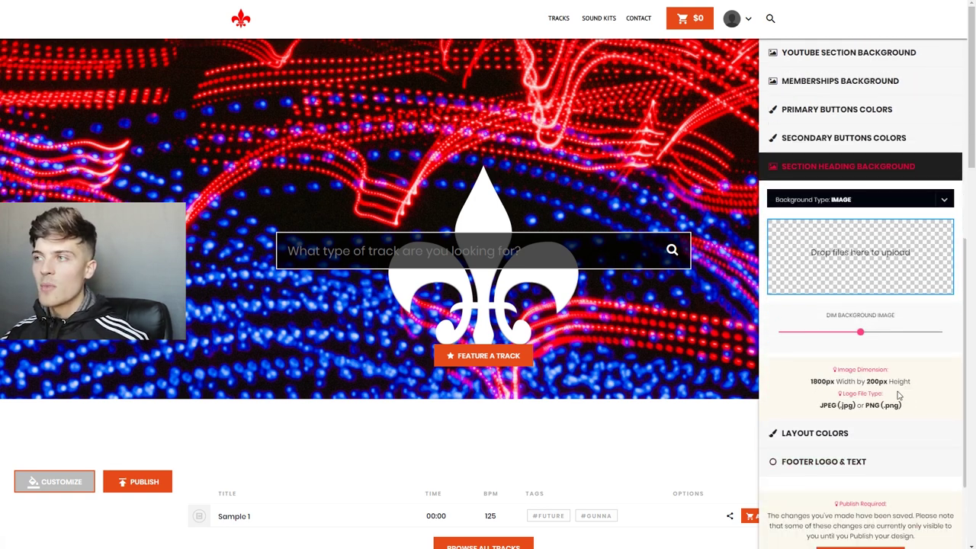
{"action": "left_click", "coordinate": [862, 172]}
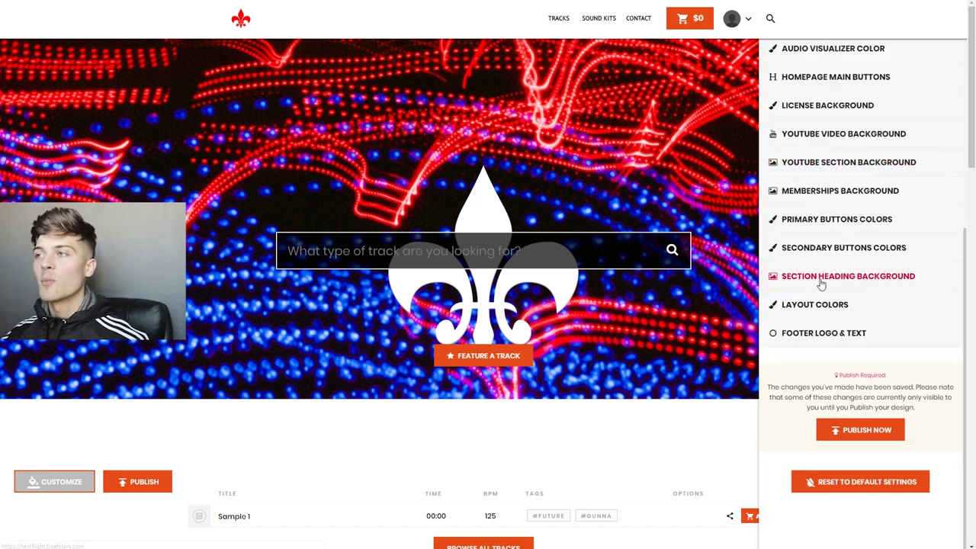
{"action": "left_click", "coordinate": [850, 276]}
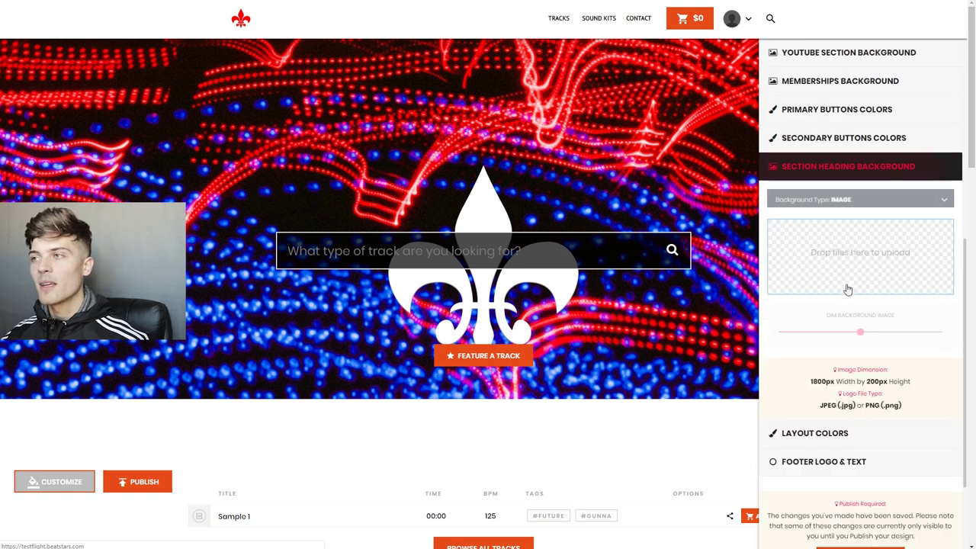
{"action": "left_click", "coordinate": [860, 202]}
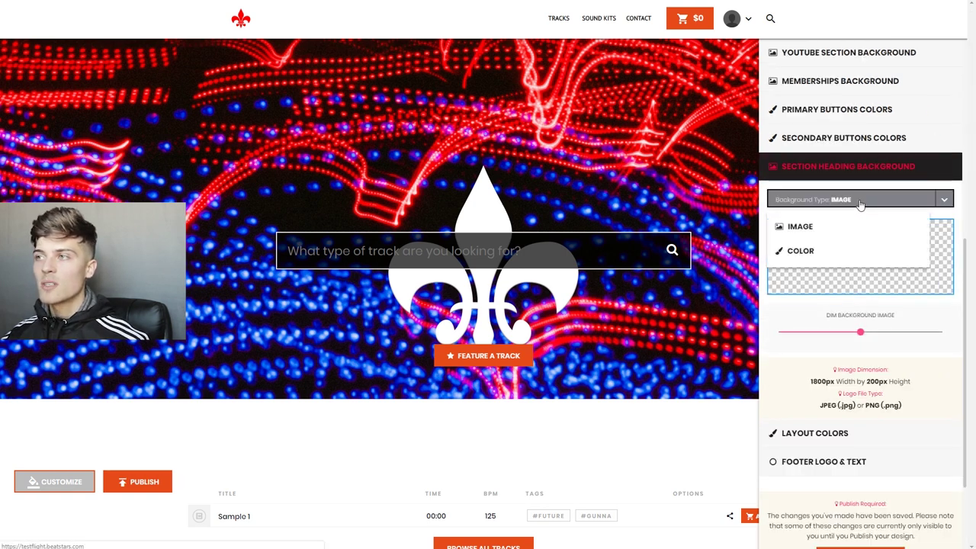
{"action": "left_click", "coordinate": [856, 172]}
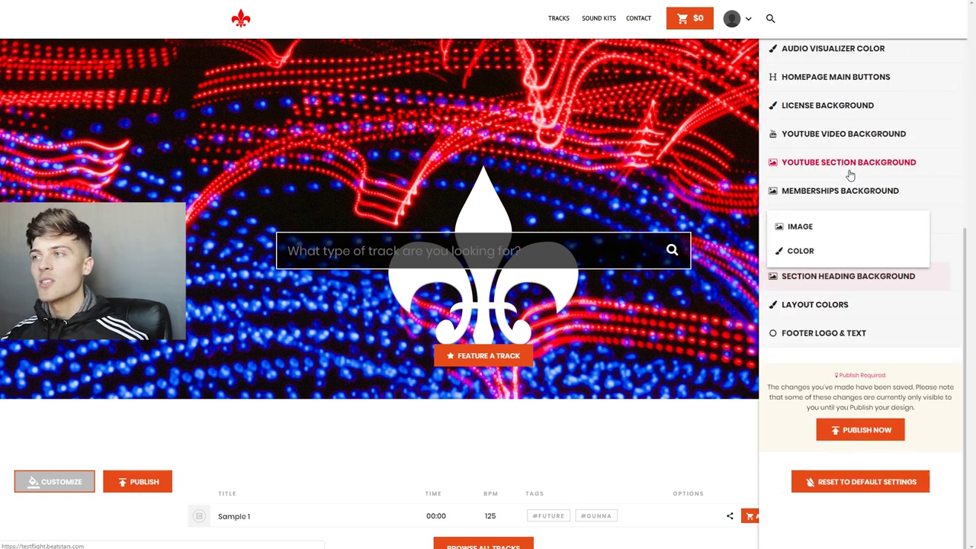
{"action": "left_click", "coordinate": [830, 227]}
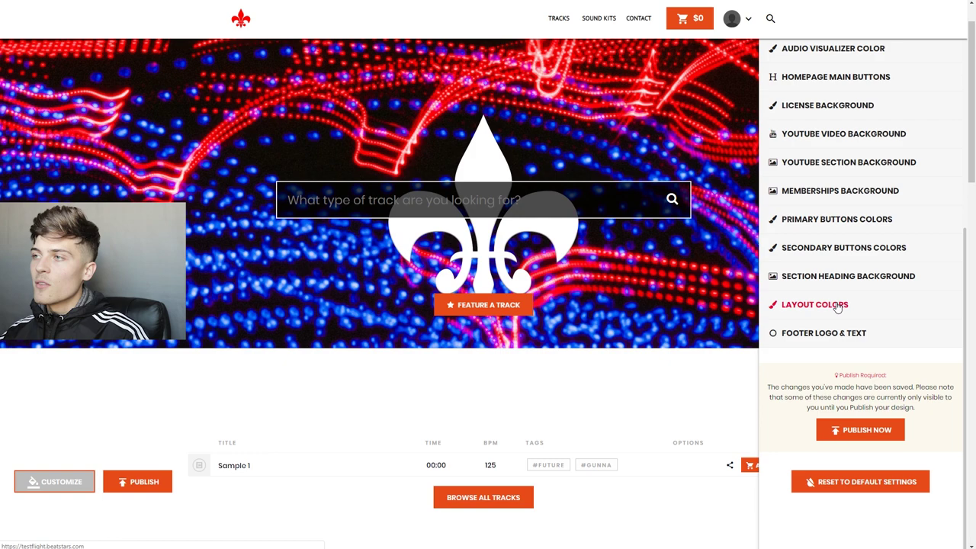
Expand Layout Colors, then close the panel and briefly play and stop Sample 1.
{"action": "left_click", "coordinate": [839, 304]}
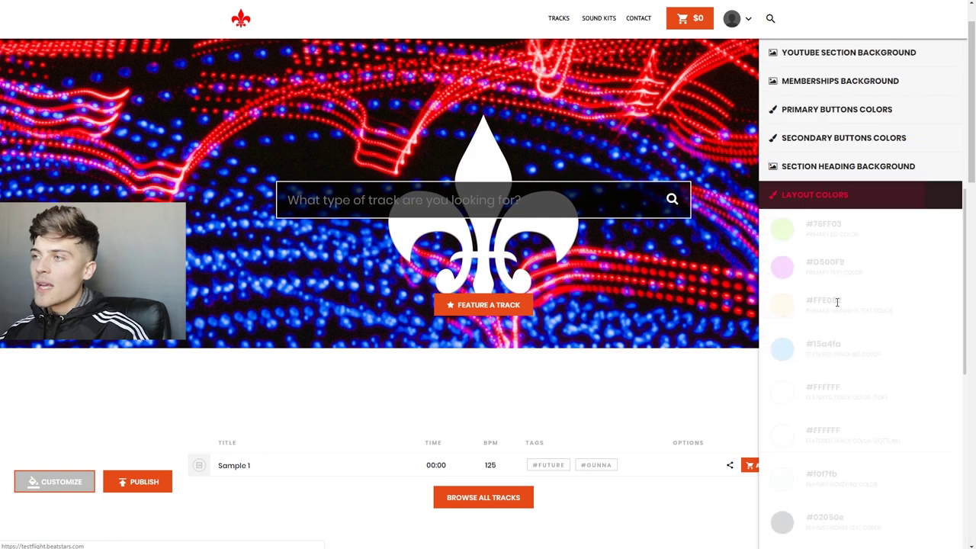
{"action": "scroll", "coordinate": [664, 391], "scroll_direction": "down", "scroll_amount": 4}
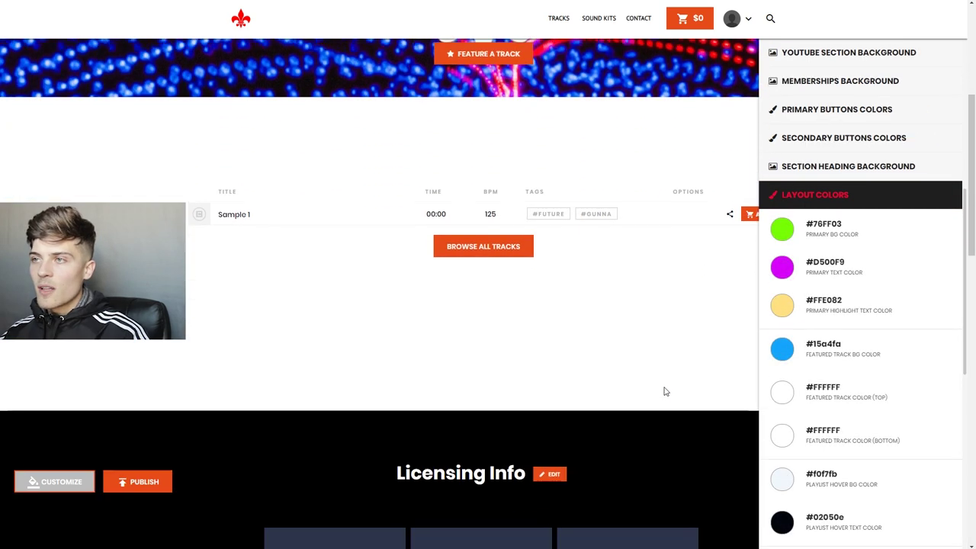
{"action": "scroll", "coordinate": [664, 391], "scroll_direction": "down", "scroll_amount": 3}
{"action": "scroll", "coordinate": [436, 202], "scroll_direction": "up", "scroll_amount": 2}
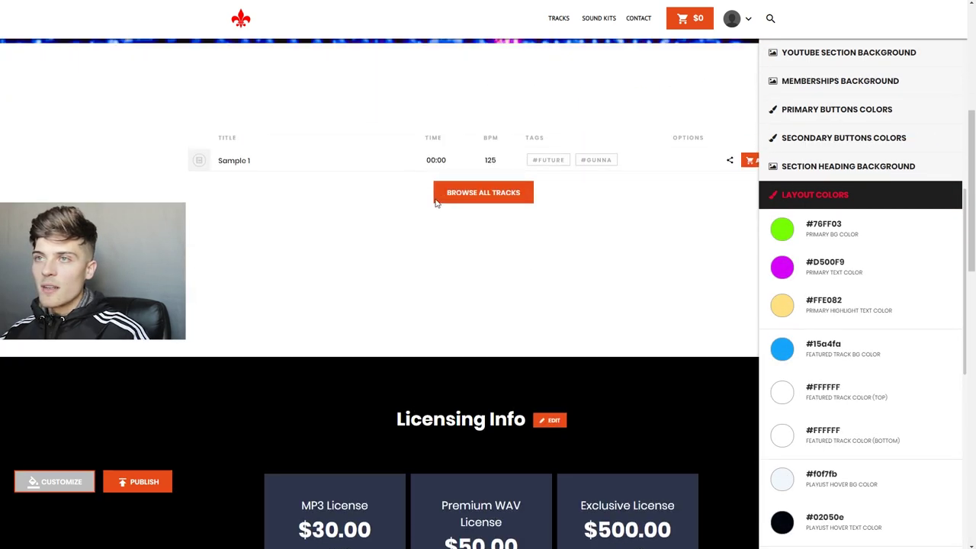
{"action": "left_click", "coordinate": [353, 161]}
{"action": "left_click", "coordinate": [301, 160]}
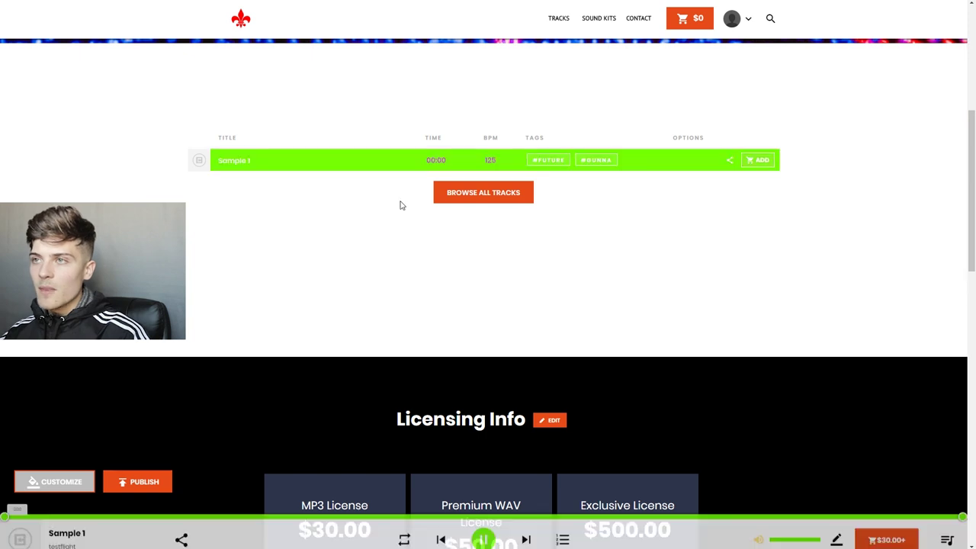
{"action": "left_click", "coordinate": [257, 161]}
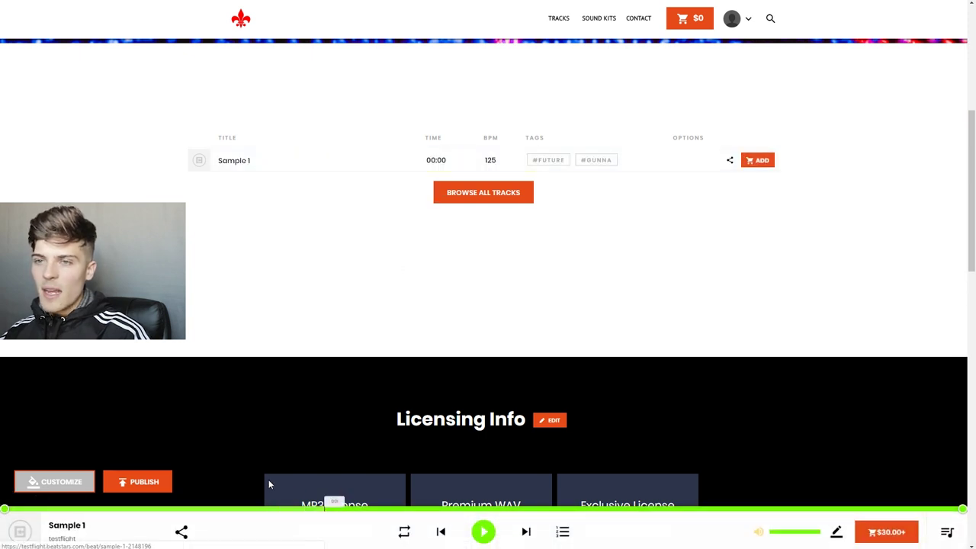
{"action": "scroll", "coordinate": [559, 350], "scroll_direction": "up", "scroll_amount": 1}
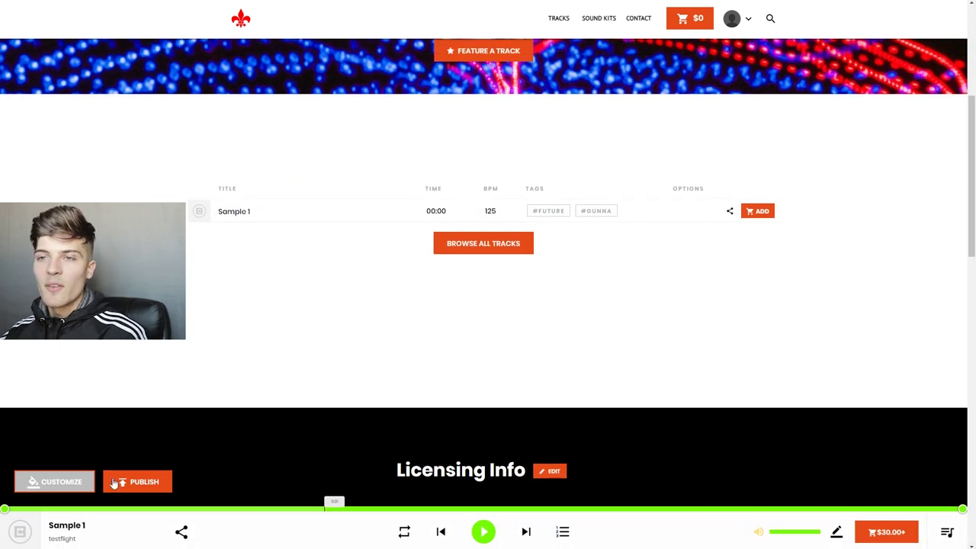
Replace the Primary BG colour 76FF03 with E64A19 and preview the page.
{"action": "left_click", "coordinate": [57, 481]}
{"action": "scroll", "coordinate": [914, 367], "scroll_direction": "down", "scroll_amount": 3}
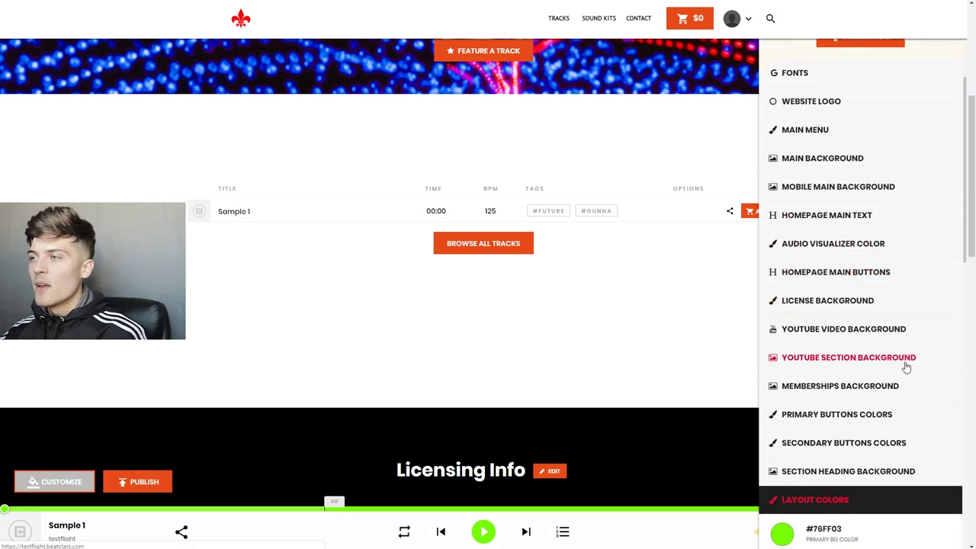
{"action": "scroll", "coordinate": [906, 368], "scroll_direction": "down", "scroll_amount": 4}
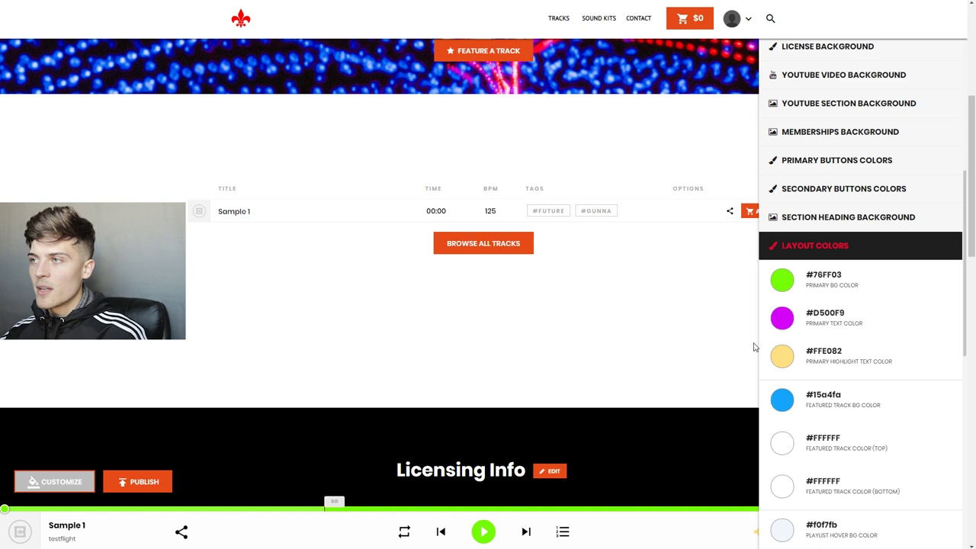
{"action": "left_click", "coordinate": [785, 280]}
{"action": "left_click_drag", "start_coordinate": [450, 325], "coordinate": [431, 329]}
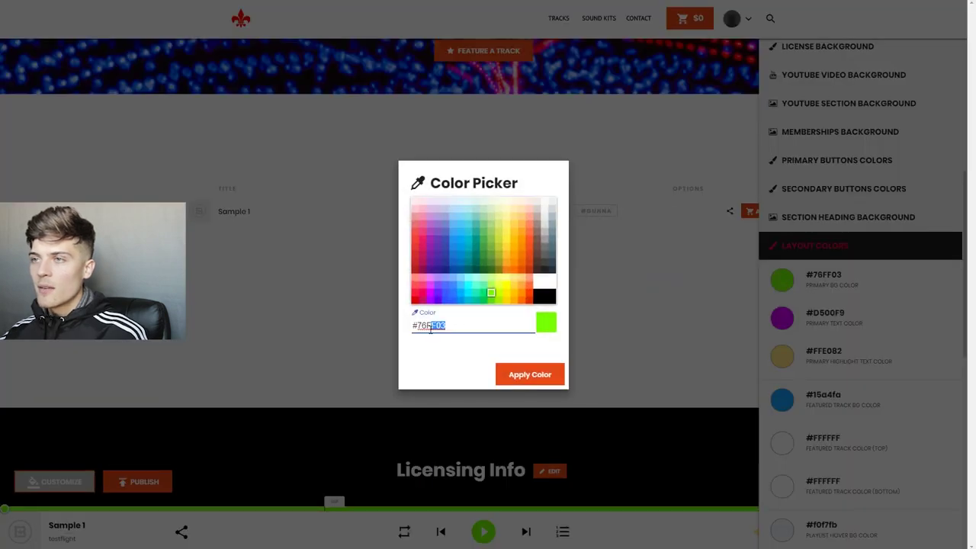
{"action": "type", "text": "E64A19"}
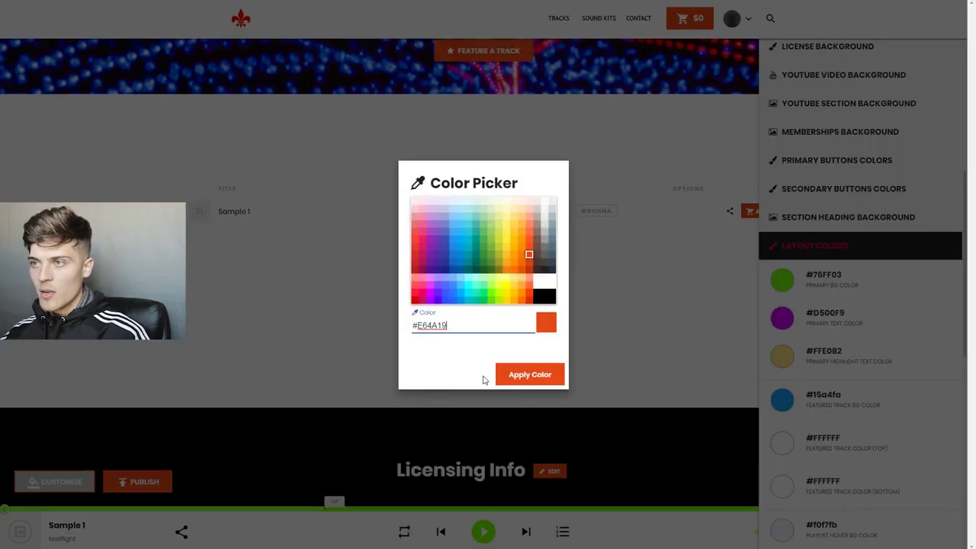
{"action": "left_click", "coordinate": [516, 374]}
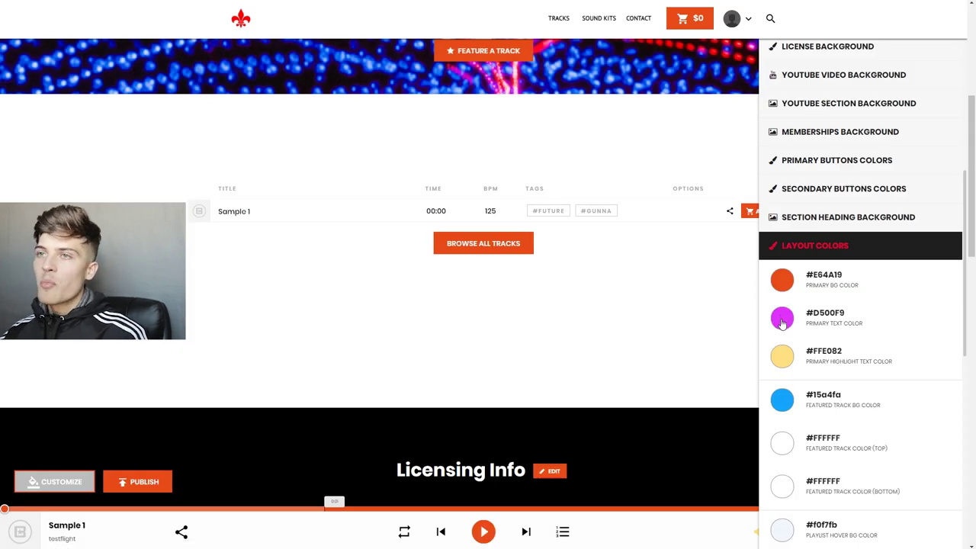
{"action": "left_click", "coordinate": [387, 213]}
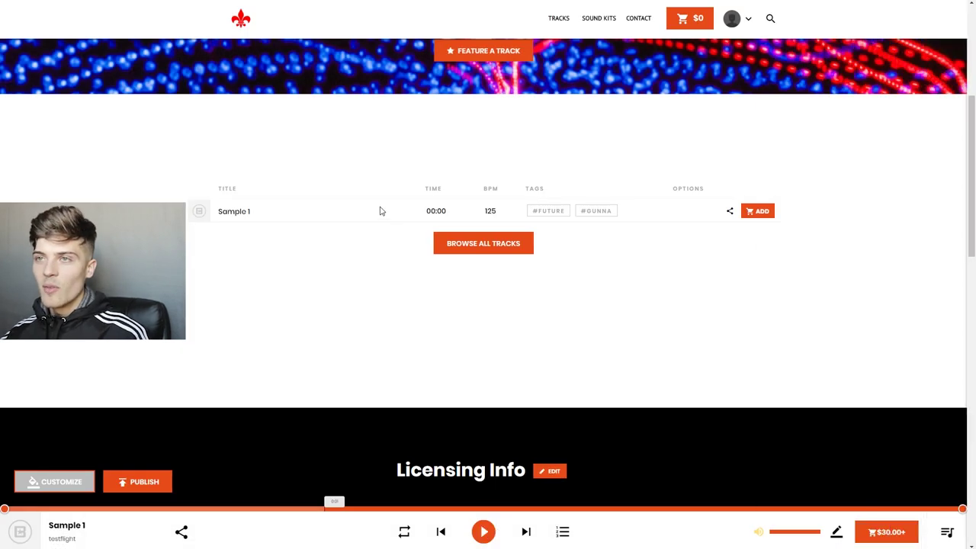
After a quick Sample 1 playback check, set the Primary Text layout colour to white #FFFFFF.
{"action": "left_click", "coordinate": [374, 211]}
{"action": "left_click", "coordinate": [346, 218]}
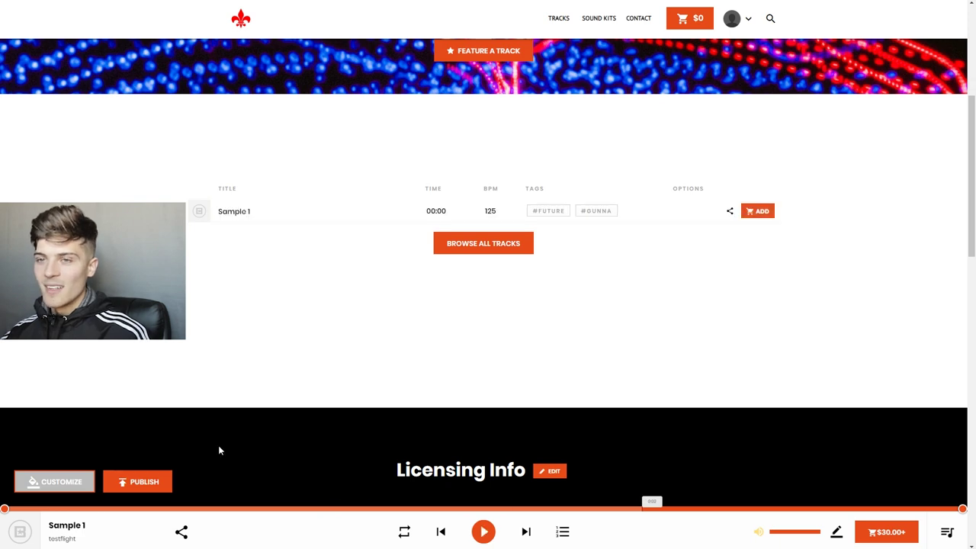
{"action": "left_click", "coordinate": [54, 481]}
{"action": "scroll", "coordinate": [783, 328], "scroll_direction": "down", "scroll_amount": 5}
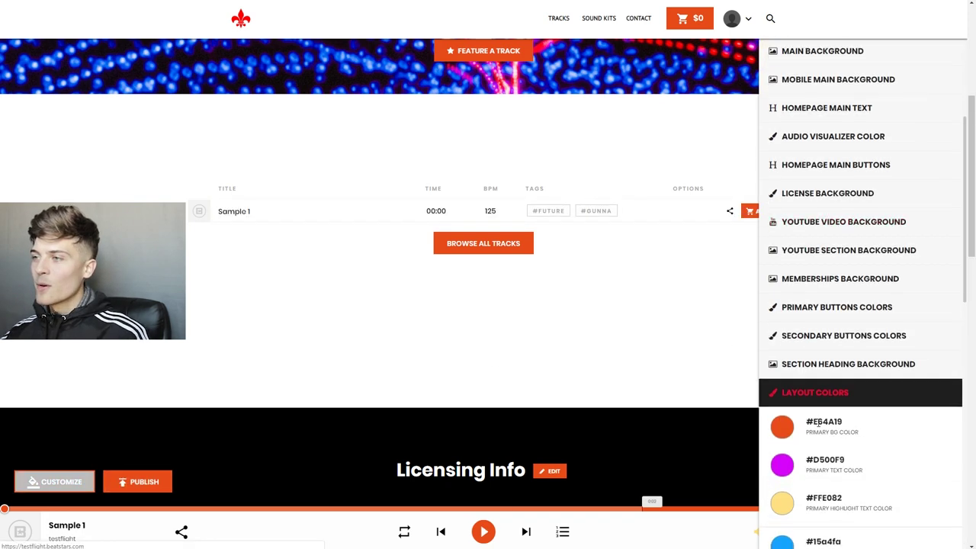
{"action": "left_click", "coordinate": [782, 318]}
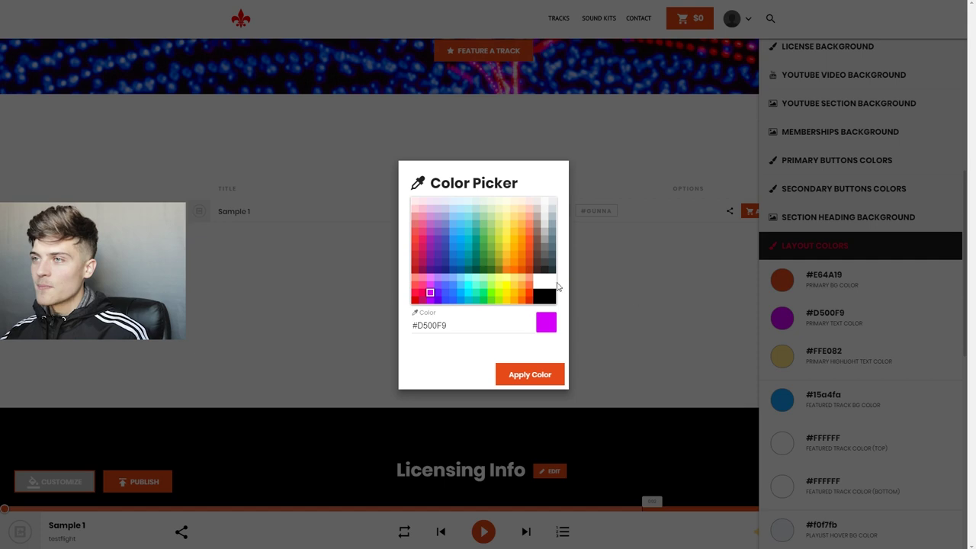
{"action": "left_click", "coordinate": [549, 282]}
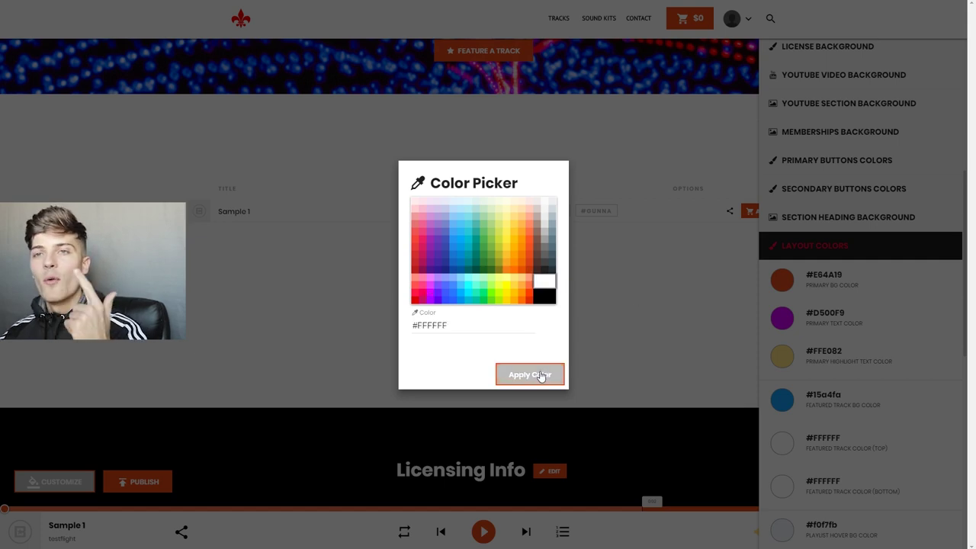
{"action": "left_click", "coordinate": [530, 374]}
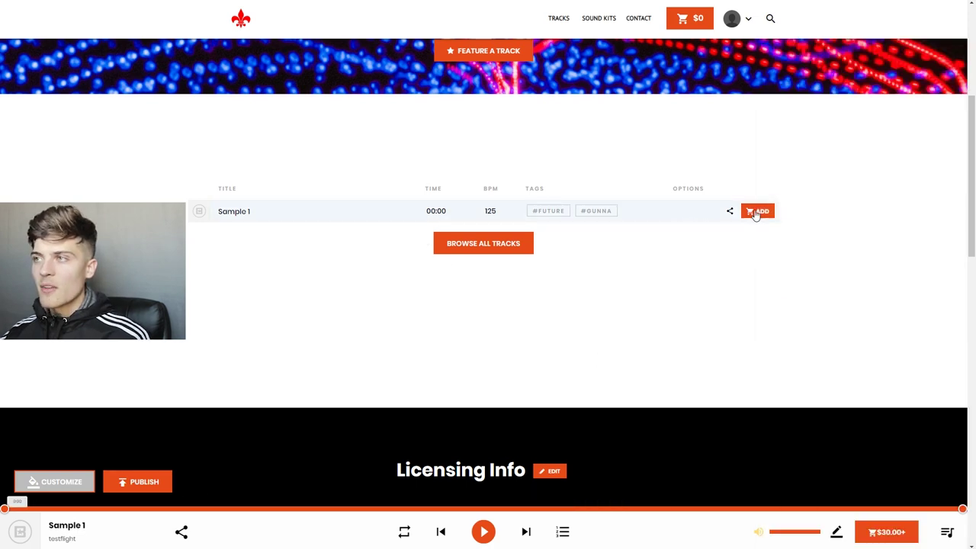
Check the Sample 1 license cards, then close them and reopen Customize.
{"action": "left_click", "coordinate": [760, 213]}
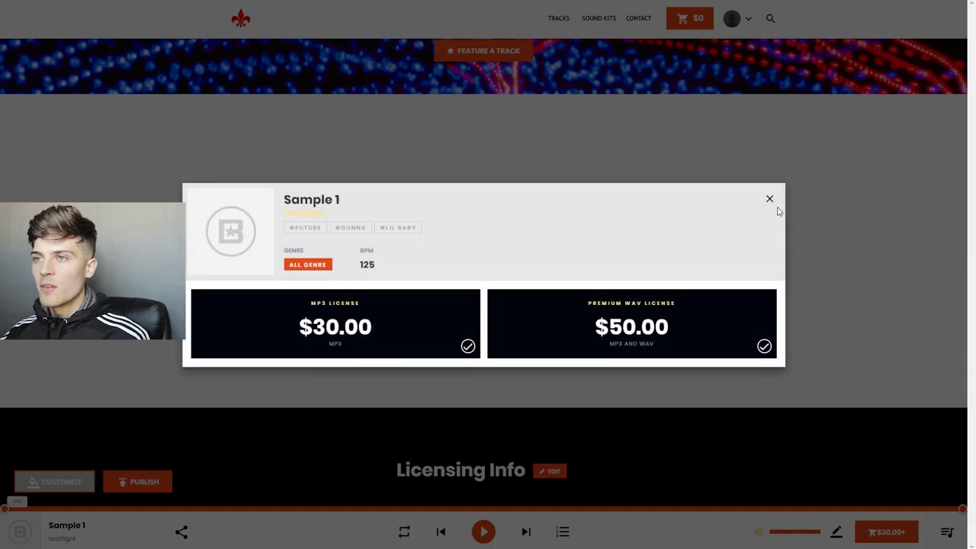
{"action": "left_click_drag", "start_coordinate": [295, 212], "coordinate": [331, 218]}
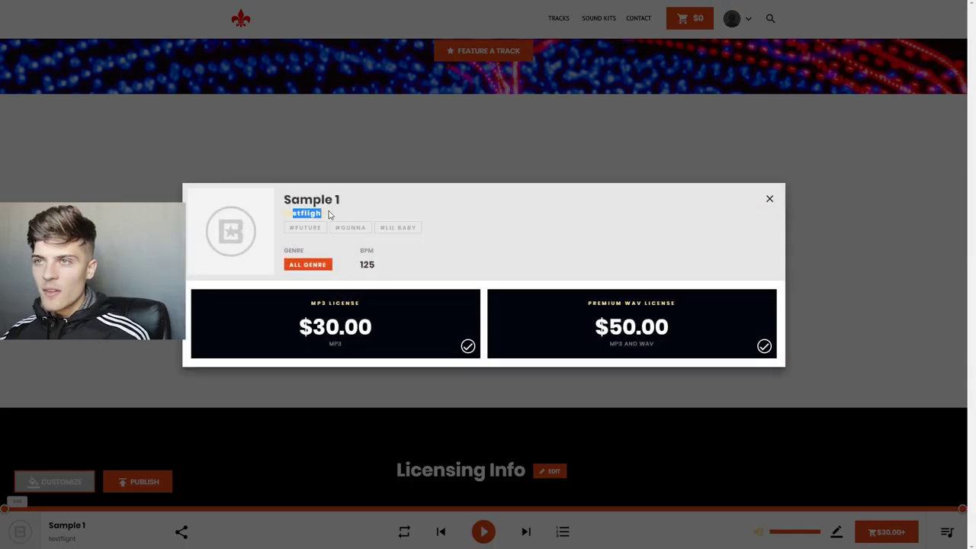
{"action": "left_click", "coordinate": [320, 228]}
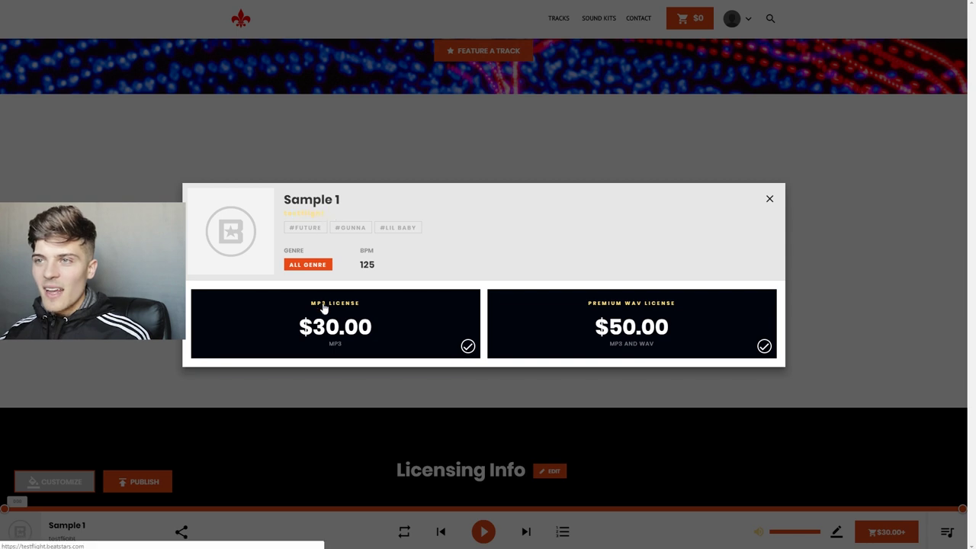
{"action": "left_click", "coordinate": [769, 198]}
{"action": "left_click", "coordinate": [54, 481]}
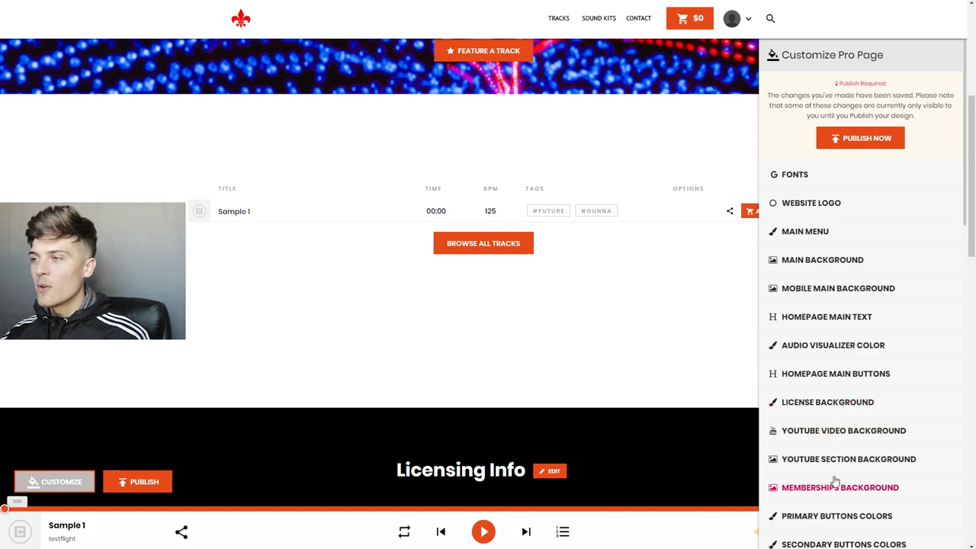
Replace the Primary Highlight Text colour FFE082 with orange E64A19.
{"action": "scroll", "coordinate": [836, 480], "scroll_direction": "down", "scroll_amount": 3}
{"action": "left_click", "coordinate": [836, 476]}
{"action": "scroll", "coordinate": [836, 480], "scroll_direction": "down", "scroll_amount": 2}
{"action": "left_click", "coordinate": [785, 306]}
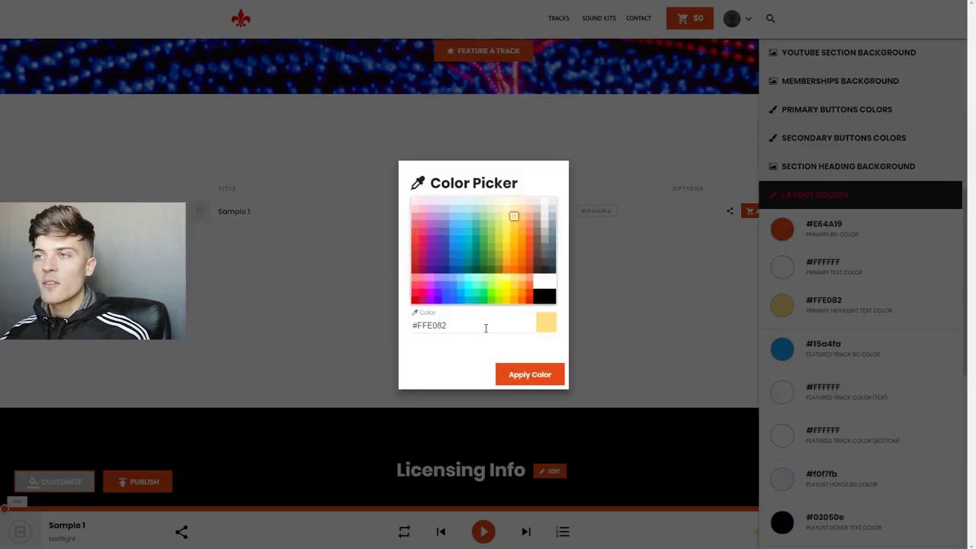
{"action": "left_click_drag", "start_coordinate": [460, 326], "coordinate": [418, 340]}
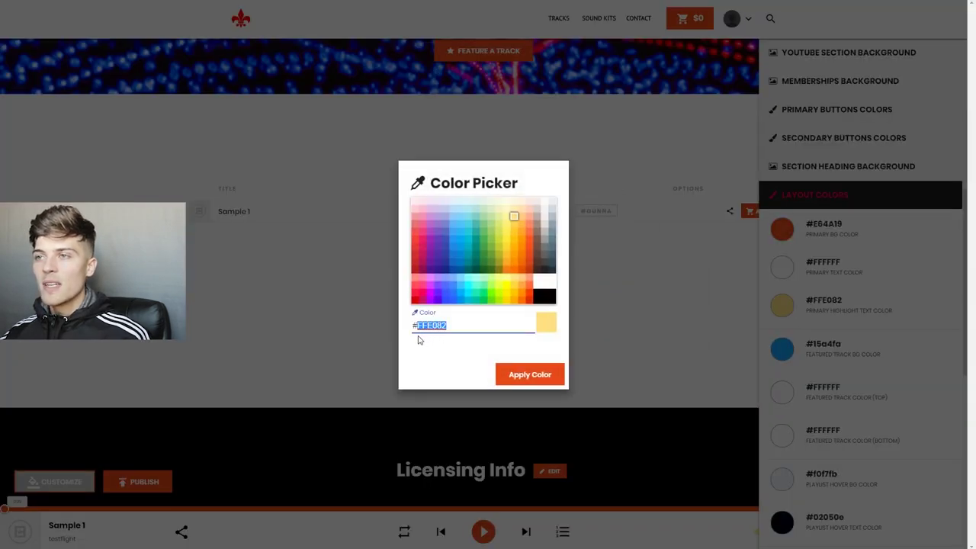
{"action": "type", "text": "E64A19"}
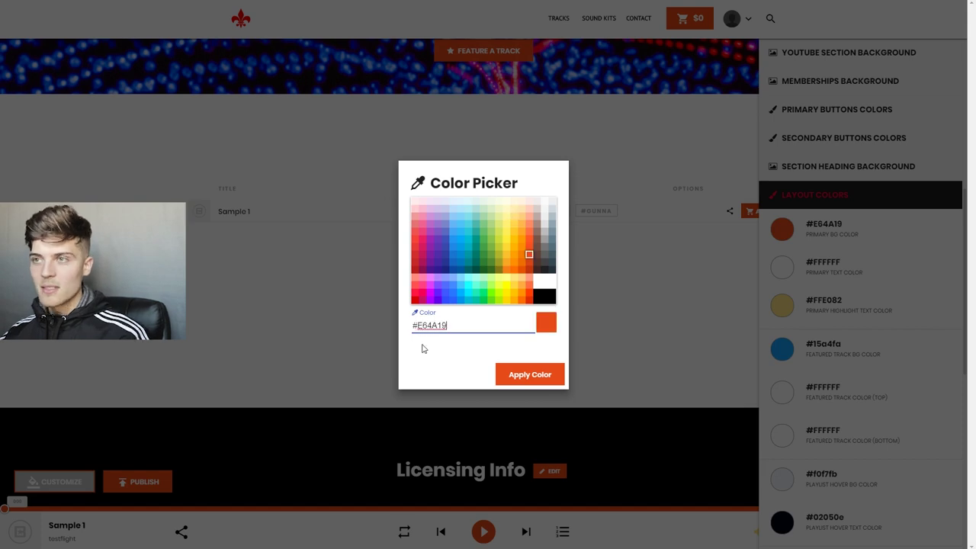
{"action": "left_click", "coordinate": [509, 376]}
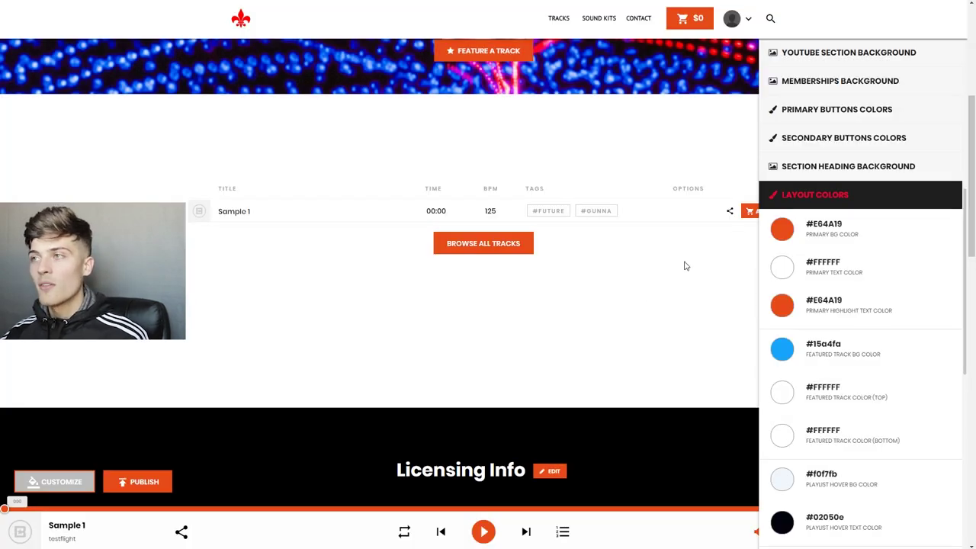
Preview the orange headings in the Sample 1 license window, then reopen Customize.
{"action": "left_click", "coordinate": [684, 266]}
{"action": "left_click", "coordinate": [758, 211]}
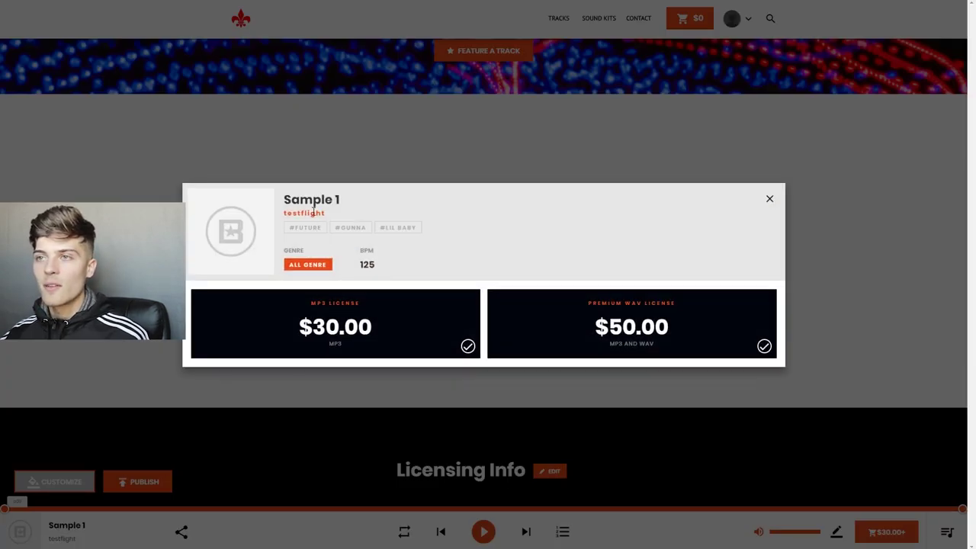
{"action": "left_click", "coordinate": [769, 199]}
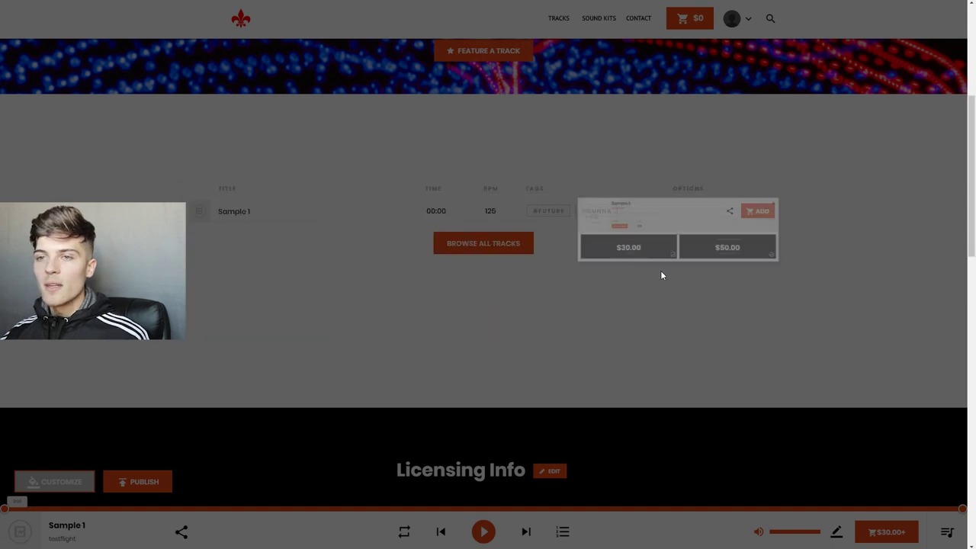
{"action": "left_click", "coordinate": [54, 481]}
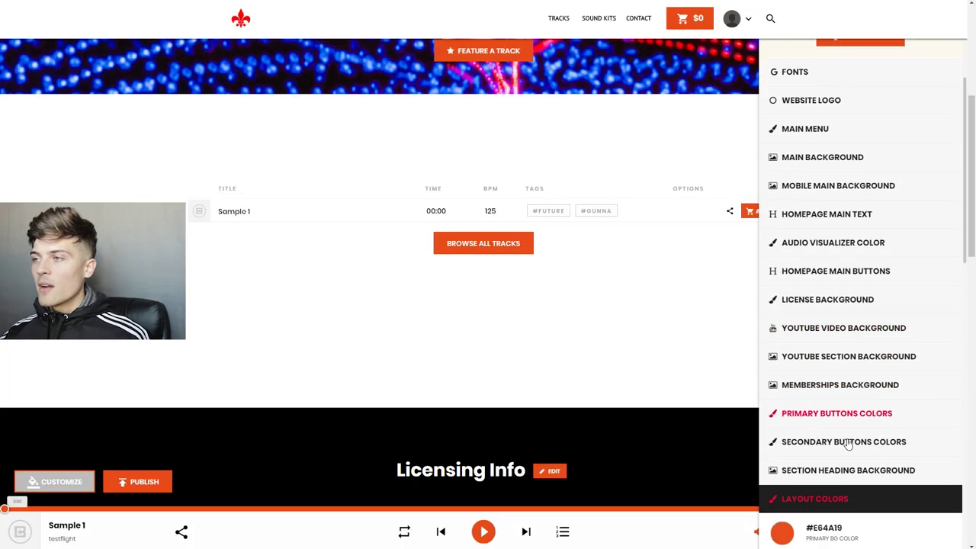
Set the featured track background colour to light grey EEEEEE.
{"action": "scroll", "coordinate": [838, 396], "scroll_direction": "down", "scroll_amount": 5}
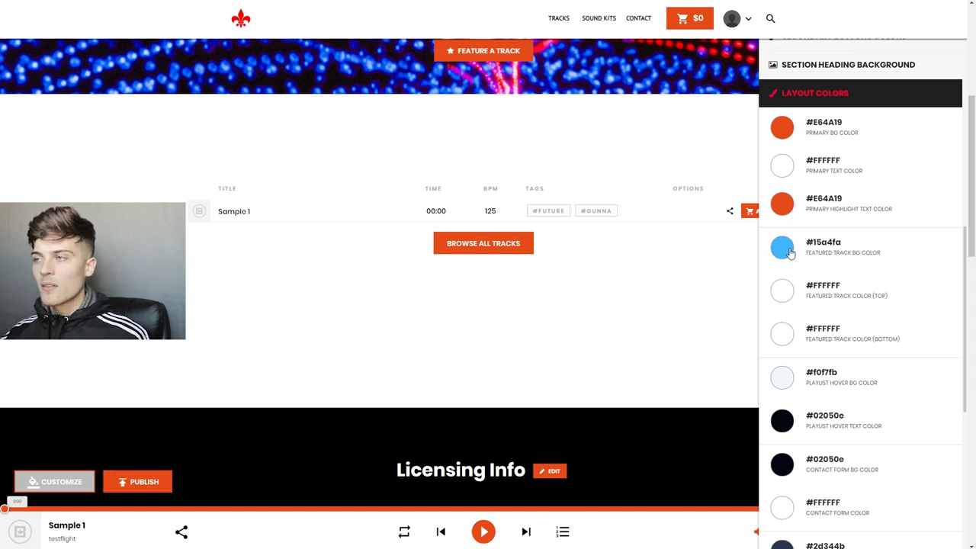
{"action": "left_click", "coordinate": [782, 247]}
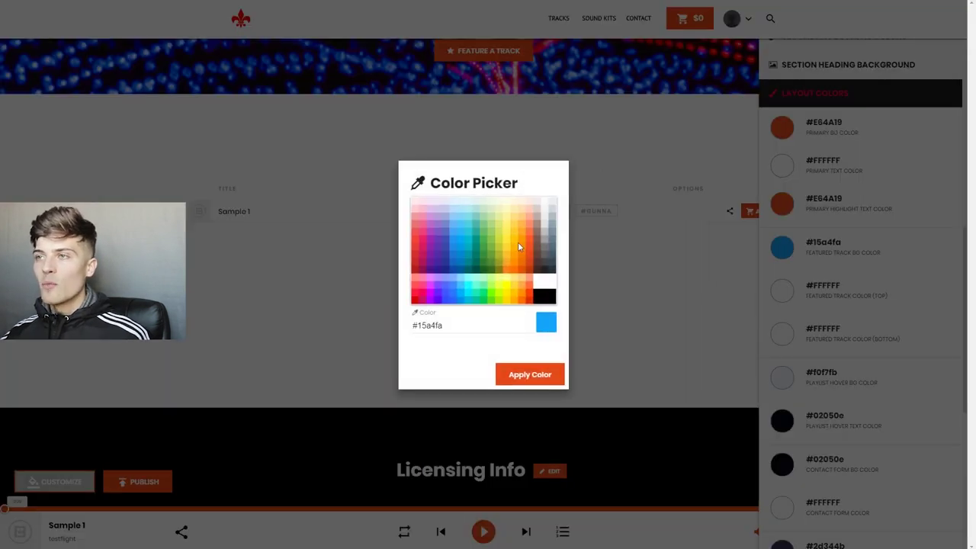
{"action": "left_click", "coordinate": [547, 222]}
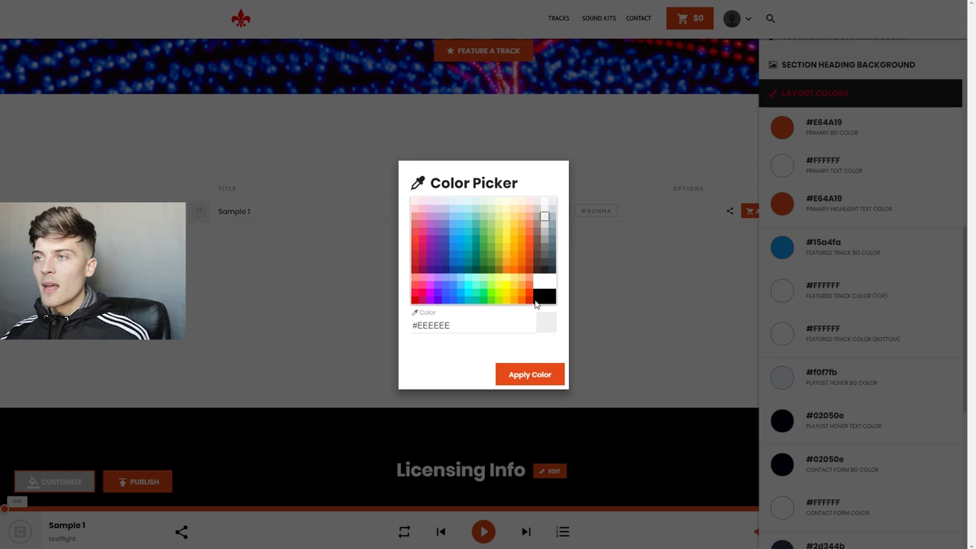
{"action": "left_click", "coordinate": [535, 374]}
Replace the alternate background colour 15a4fa with orange E64A19.
{"action": "scroll", "coordinate": [888, 322], "scroll_direction": "down", "scroll_amount": 2}
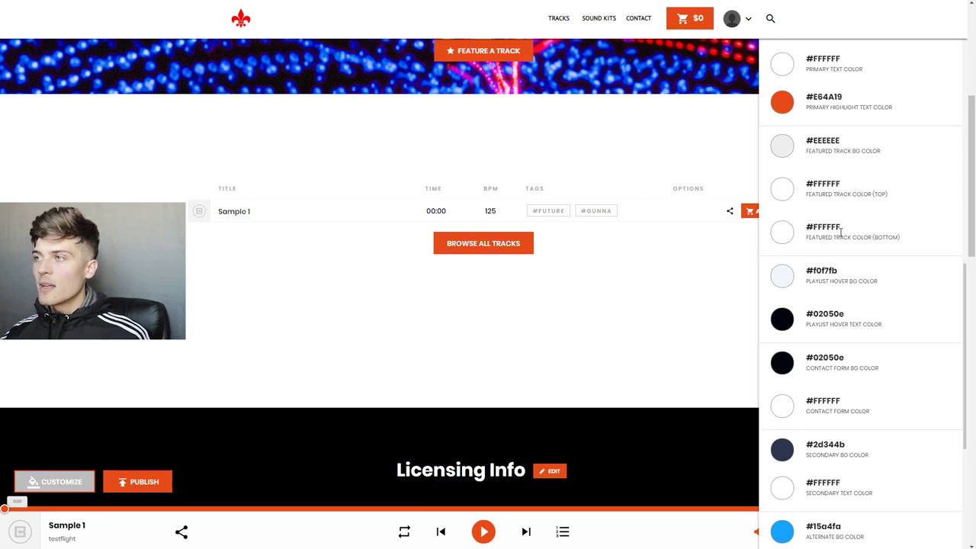
{"action": "left_click_drag", "start_coordinate": [806, 237], "coordinate": [890, 239]}
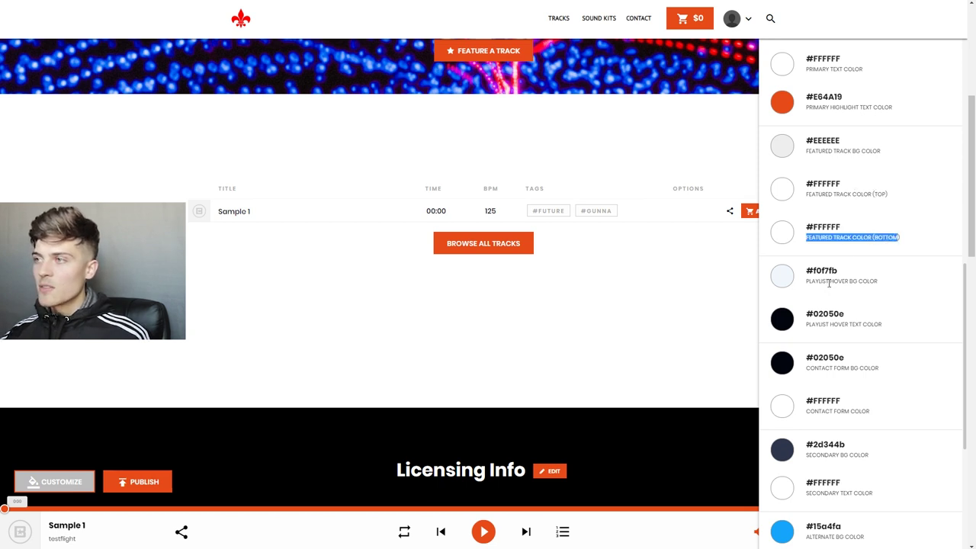
{"action": "left_click_drag", "start_coordinate": [829, 281], "coordinate": [845, 282]}
{"action": "scroll", "coordinate": [839, 283], "scroll_direction": "down", "scroll_amount": 3}
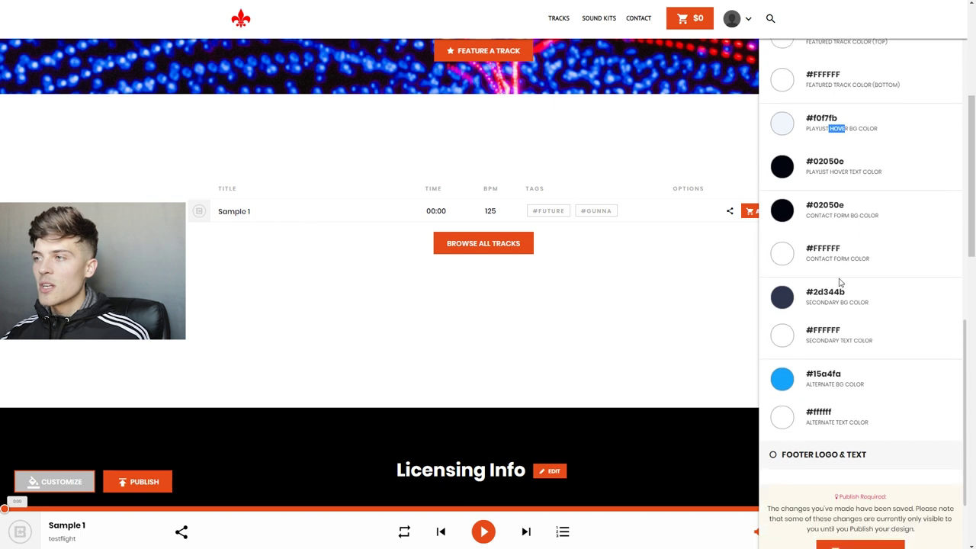
{"action": "scroll", "coordinate": [839, 282], "scroll_direction": "down", "scroll_amount": 1}
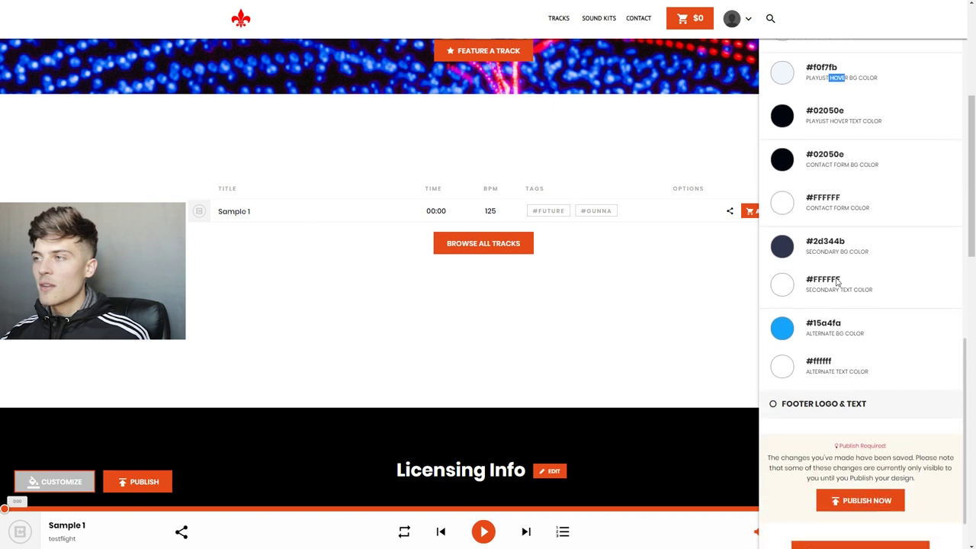
{"action": "left_click", "coordinate": [785, 330]}
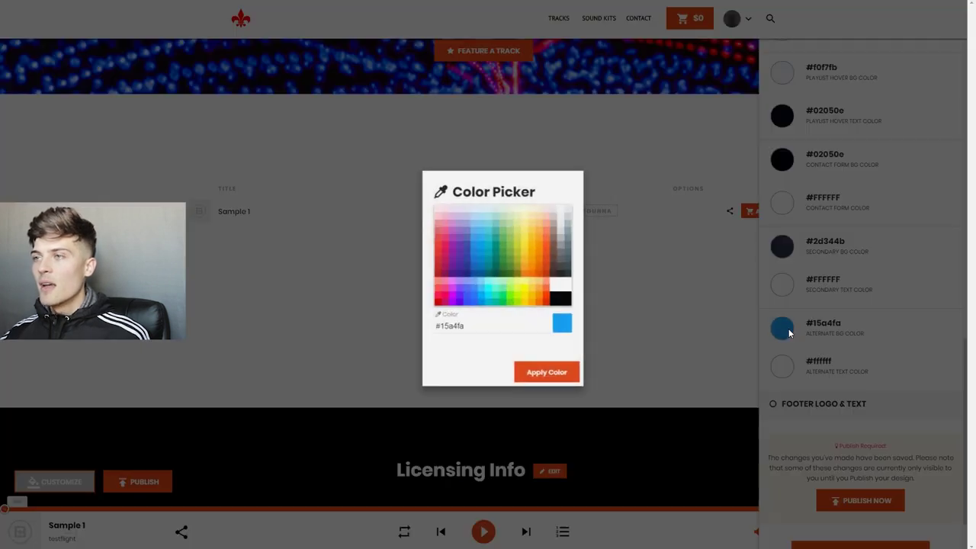
{"action": "double_click", "coordinate": [431, 326]}
{"action": "type", "text": "E64A19"}
{"action": "left_click", "coordinate": [526, 374]}
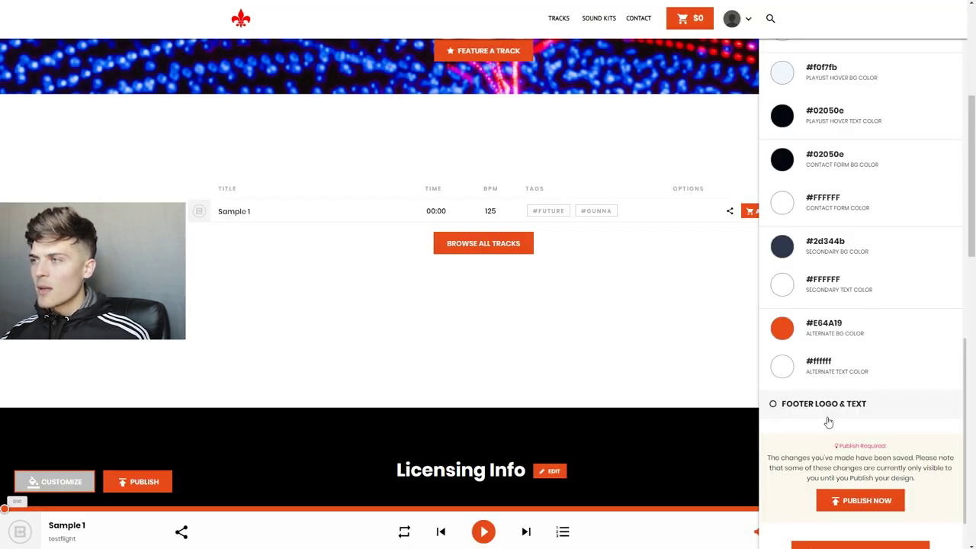
Set the featured track bottom colour back to white #FFFFFF and collapse Layout Colors.
{"action": "scroll", "coordinate": [833, 367], "scroll_direction": "up", "scroll_amount": 2}
{"action": "scroll", "coordinate": [834, 366], "scroll_direction": "up", "scroll_amount": 1}
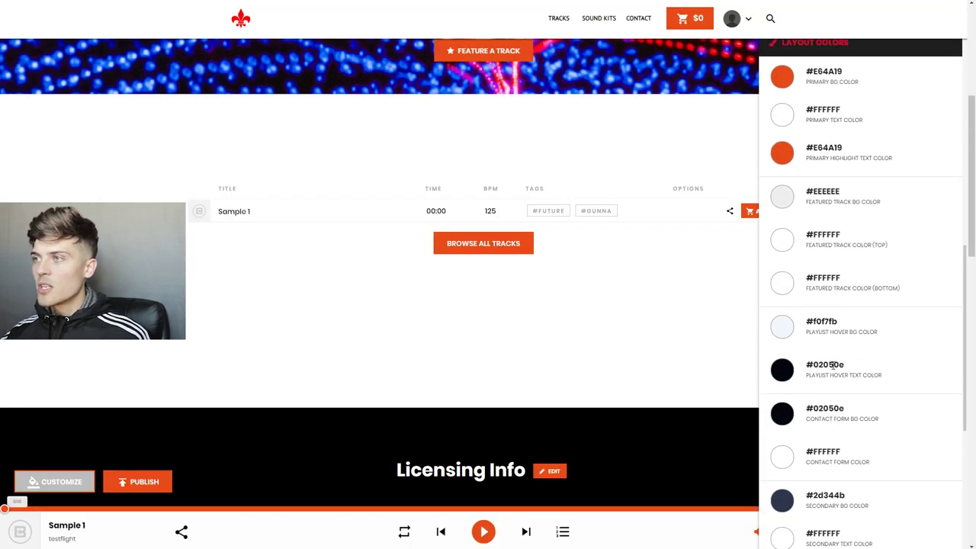
{"action": "left_click", "coordinate": [80, 488]}
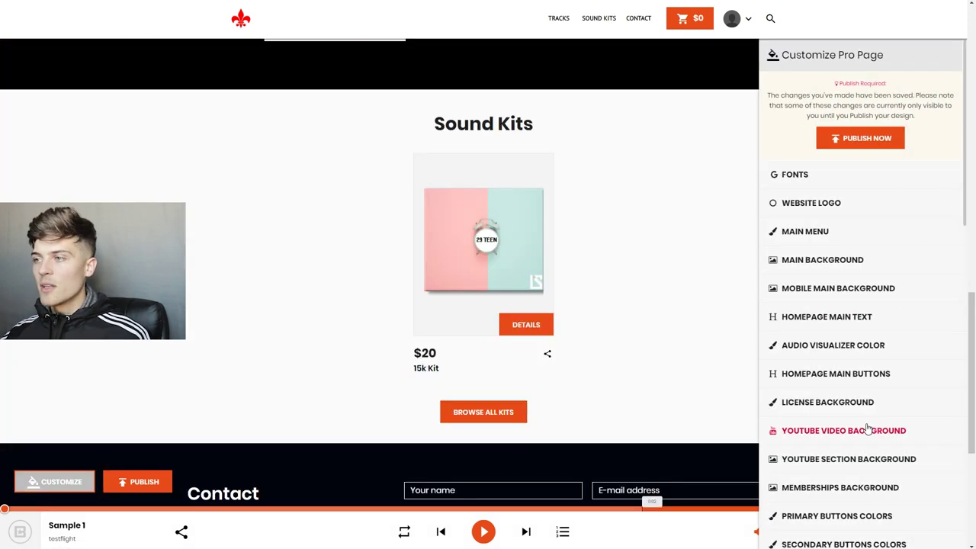
{"action": "scroll", "coordinate": [839, 412], "scroll_direction": "down", "scroll_amount": 2}
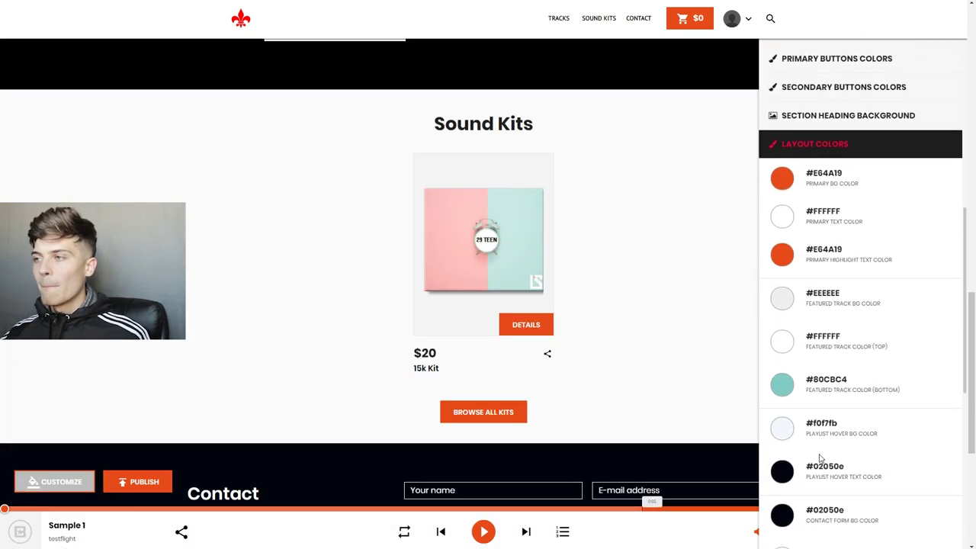
{"action": "left_click", "coordinate": [786, 388]}
{"action": "left_click", "coordinate": [544, 284]}
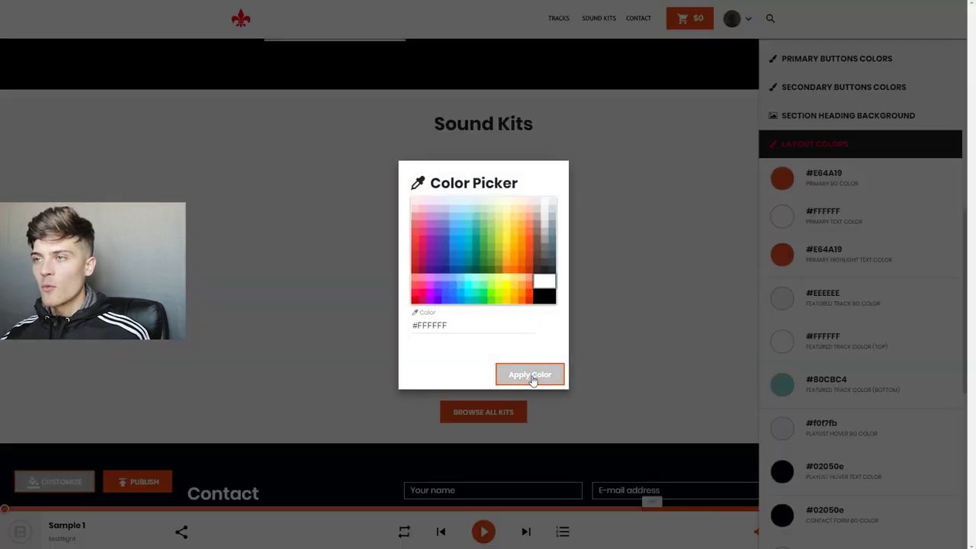
{"action": "left_click", "coordinate": [532, 378]}
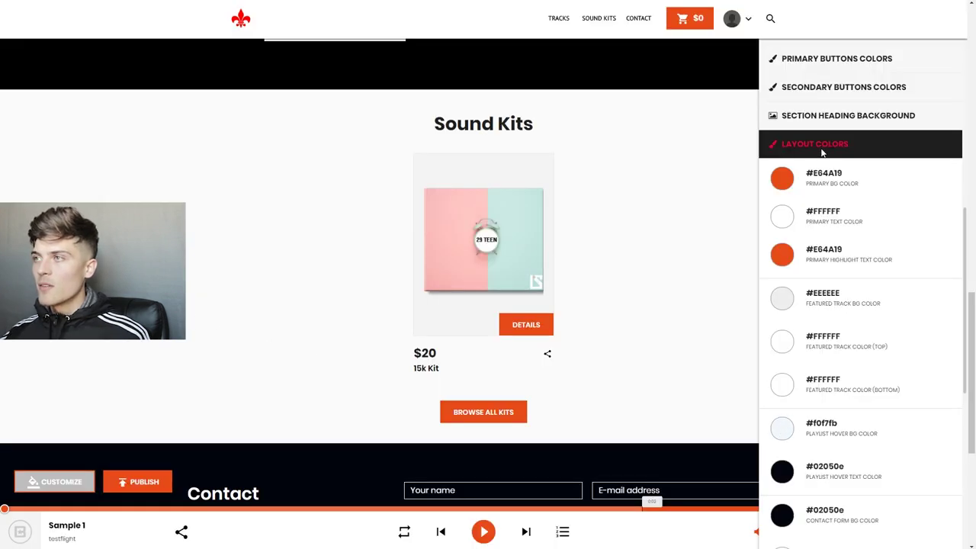
{"action": "left_click", "coordinate": [821, 149]}
{"action": "scroll", "coordinate": [535, 307], "scroll_direction": "down", "scroll_amount": 4}
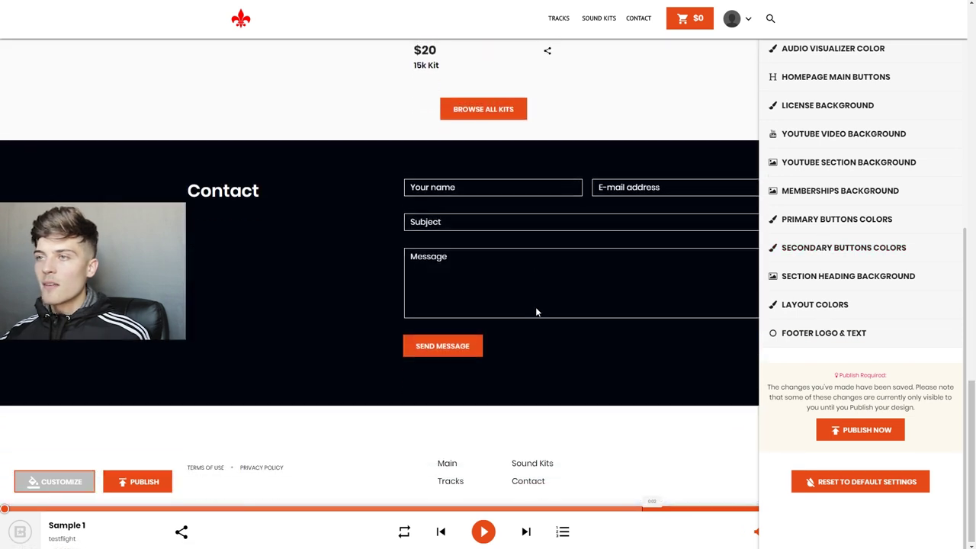
Keep the footer logo type as TEXT and save 'TestFlight' as the footer logo text.
{"action": "left_click", "coordinate": [847, 333]}
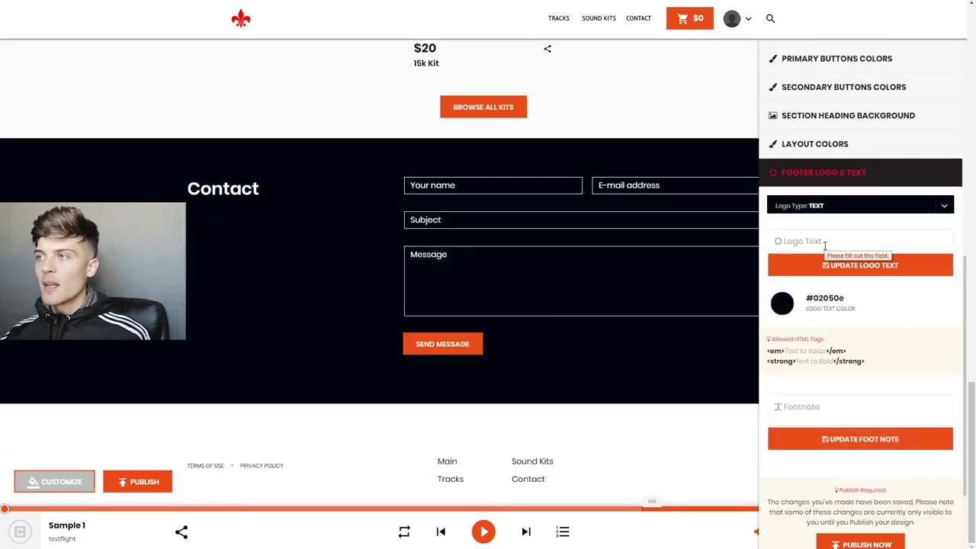
{"action": "left_click", "coordinate": [843, 265]}
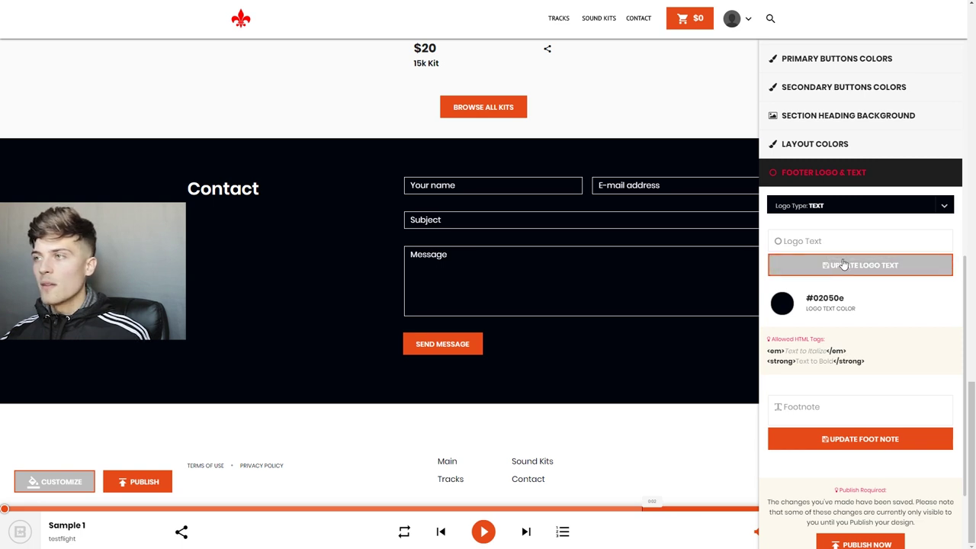
{"action": "left_click", "coordinate": [832, 205]}
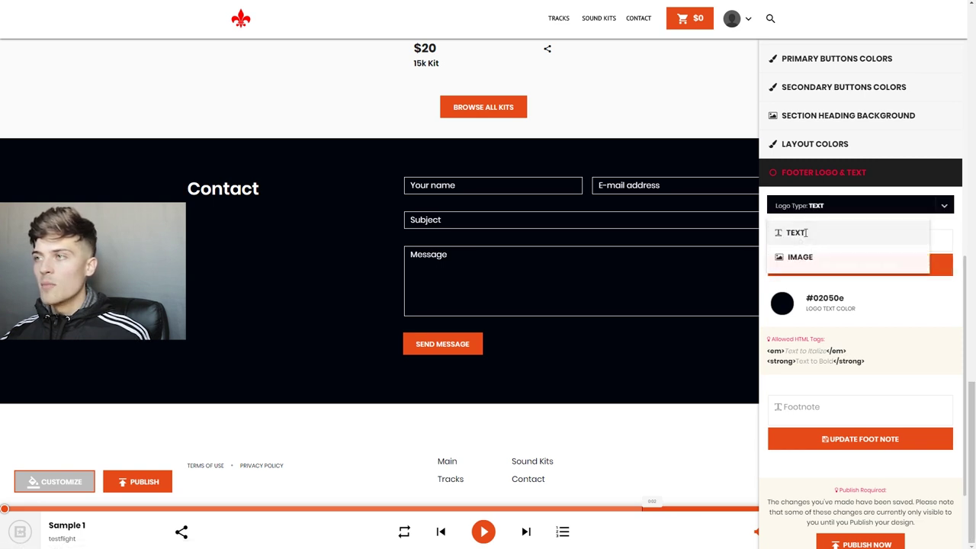
{"action": "left_click", "coordinate": [804, 233]}
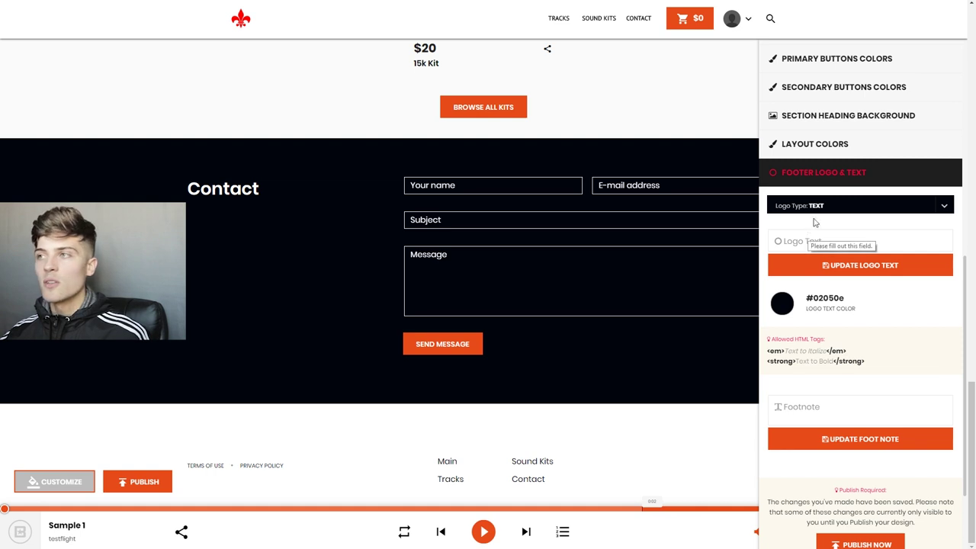
{"action": "left_click", "coordinate": [815, 209]}
{"action": "left_click", "coordinate": [797, 257]}
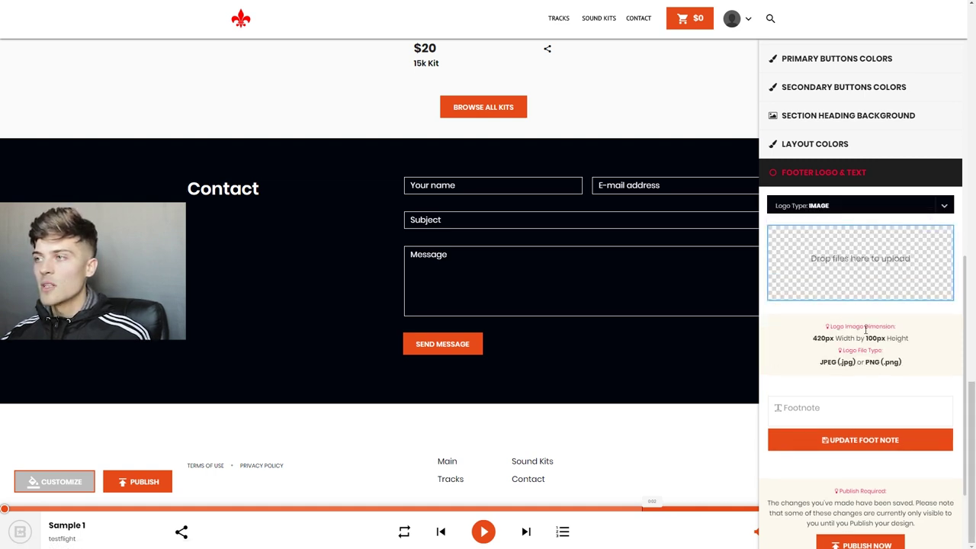
{"action": "left_click", "coordinate": [829, 208]}
{"action": "left_click", "coordinate": [800, 233]}
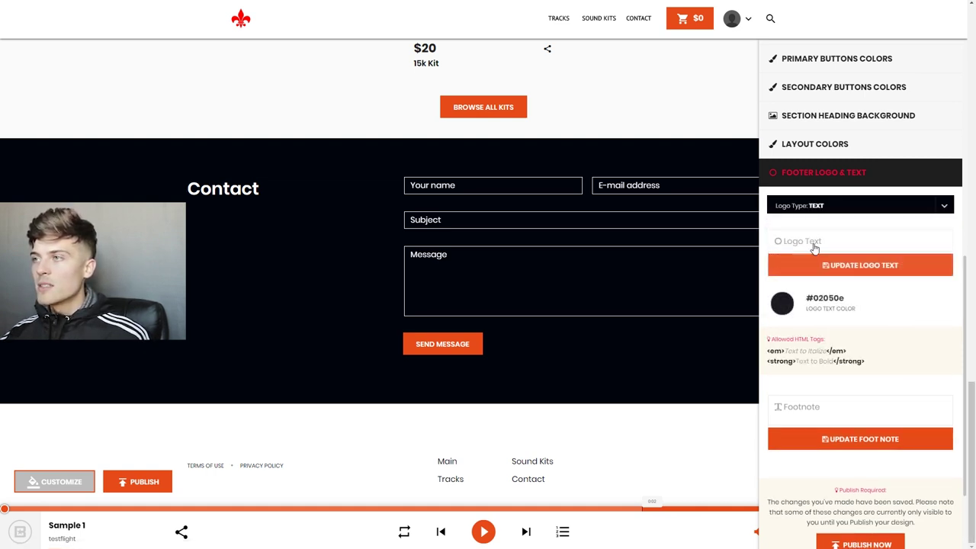
{"action": "left_click", "coordinate": [812, 243]}
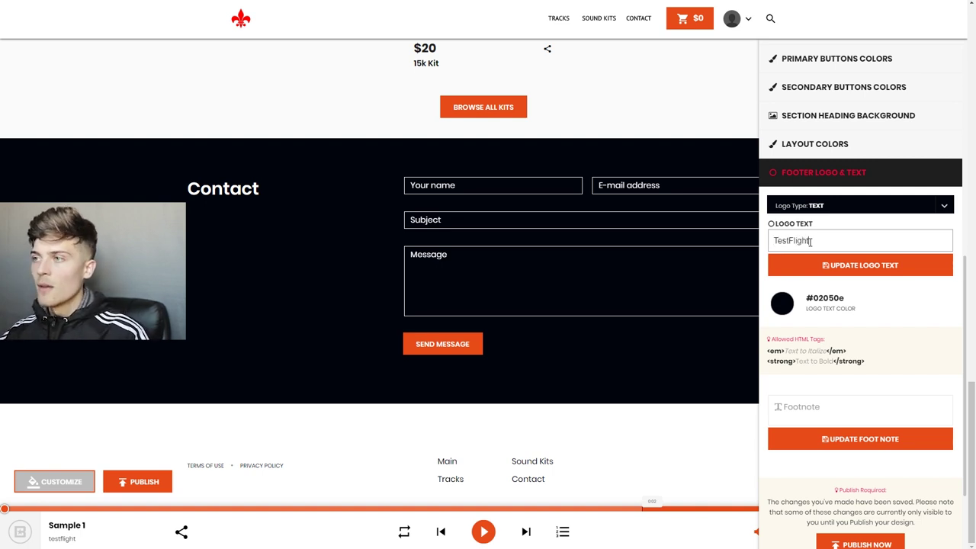
{"action": "type", "text": "TestFlight"}
{"action": "left_click", "coordinate": [841, 265]}
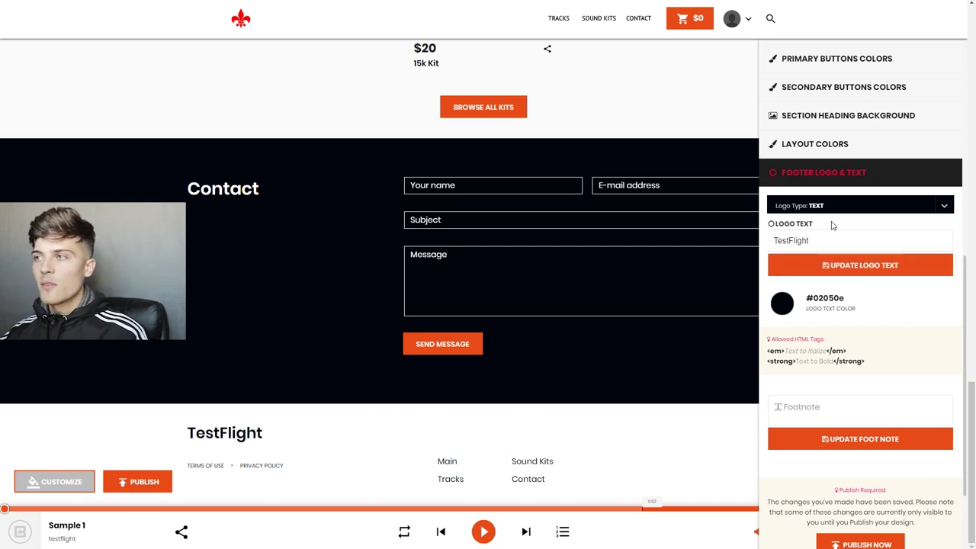
Colour the footer logo text orange E64A19.
{"action": "left_click", "coordinate": [783, 304]}
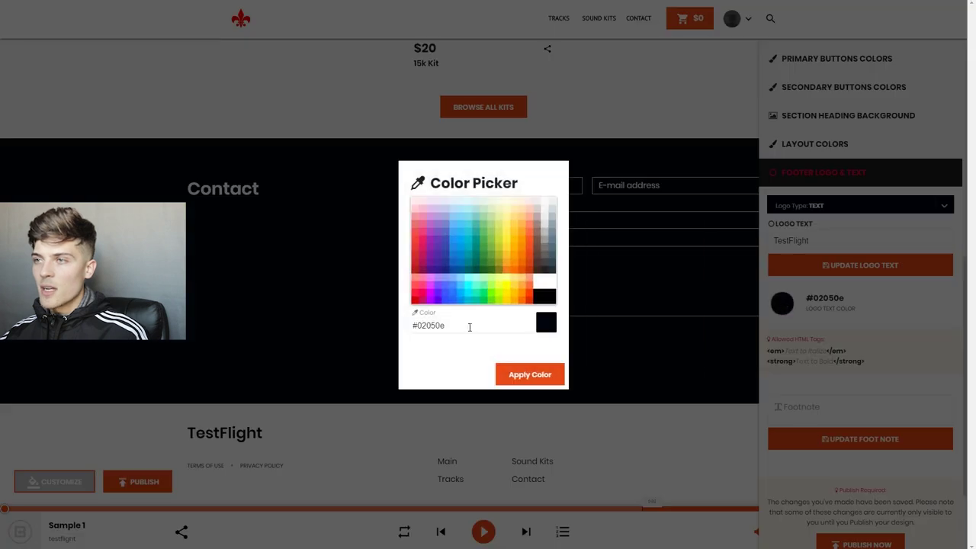
{"action": "left_click_drag", "start_coordinate": [418, 325], "coordinate": [499, 325]}
{"action": "type", "text": "E64A19"}
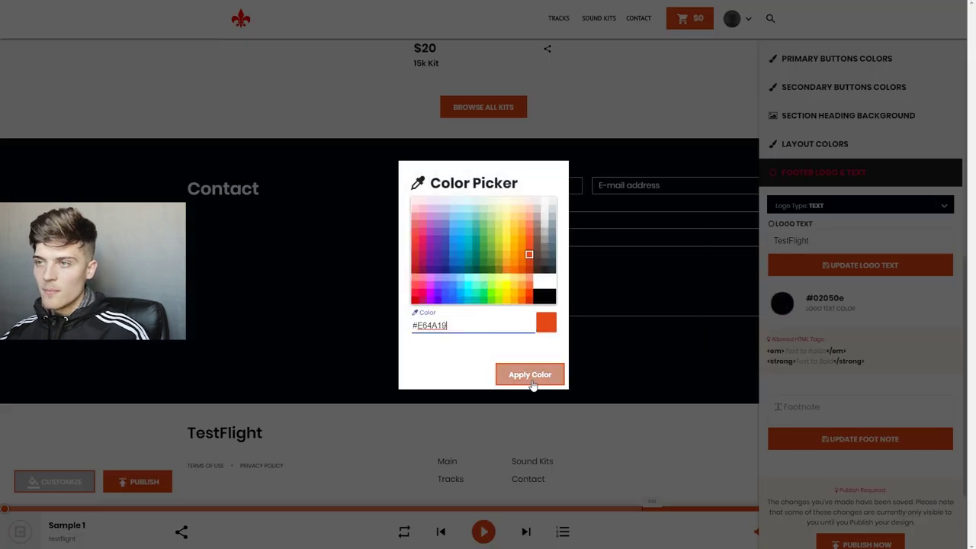
{"action": "left_click", "coordinate": [530, 375]}
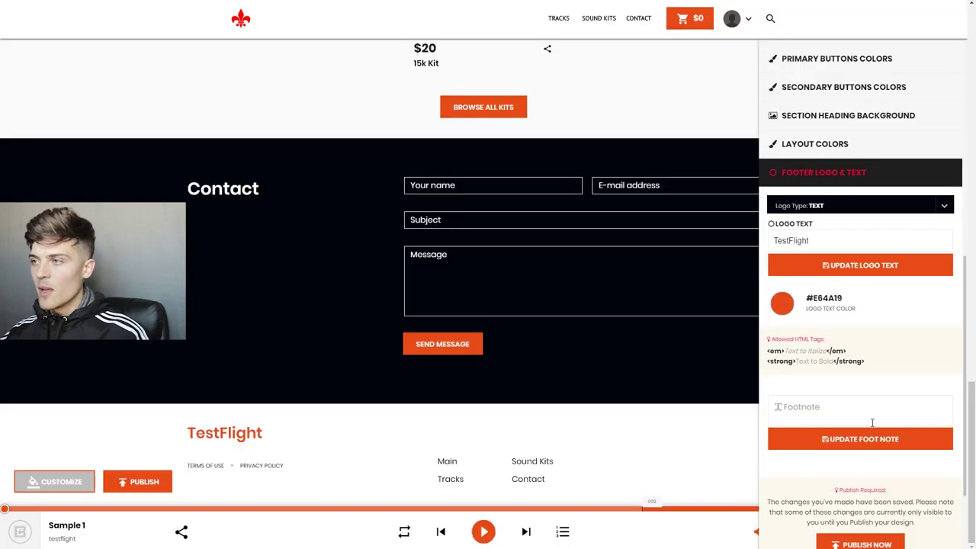
Save the footnote 'Copyright TestFlight' beneath the footer logo.
{"action": "scroll", "coordinate": [873, 423], "scroll_direction": "down", "scroll_amount": 2}
{"action": "left_click", "coordinate": [818, 311]}
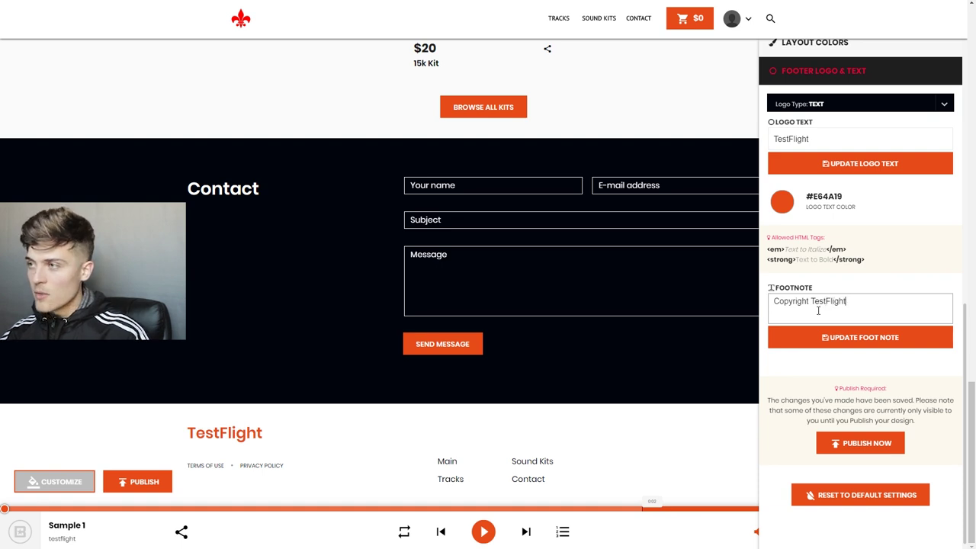
{"action": "left_click", "coordinate": [862, 337]}
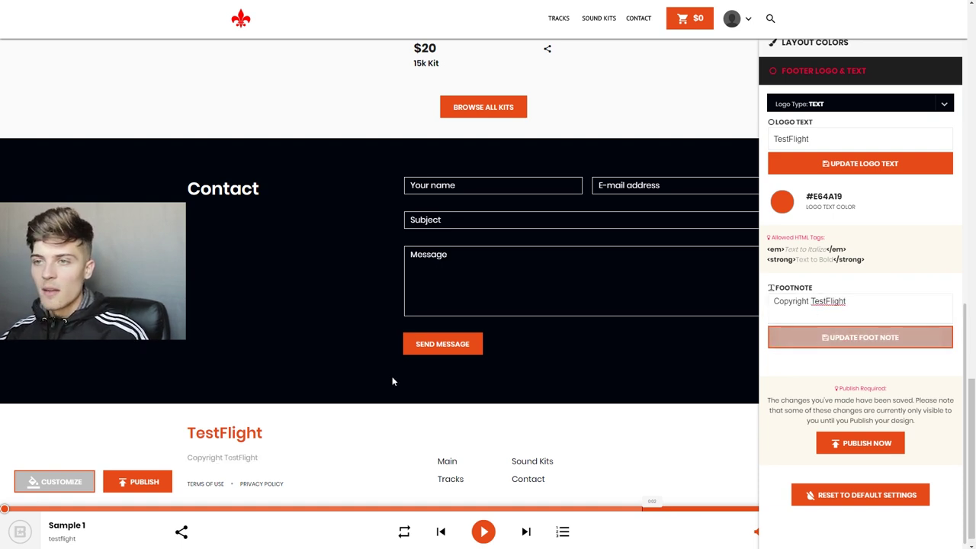
Scroll to the Licensing Info section and open it for editing.
{"action": "scroll", "coordinate": [791, 458], "scroll_direction": "down", "scroll_amount": 1}
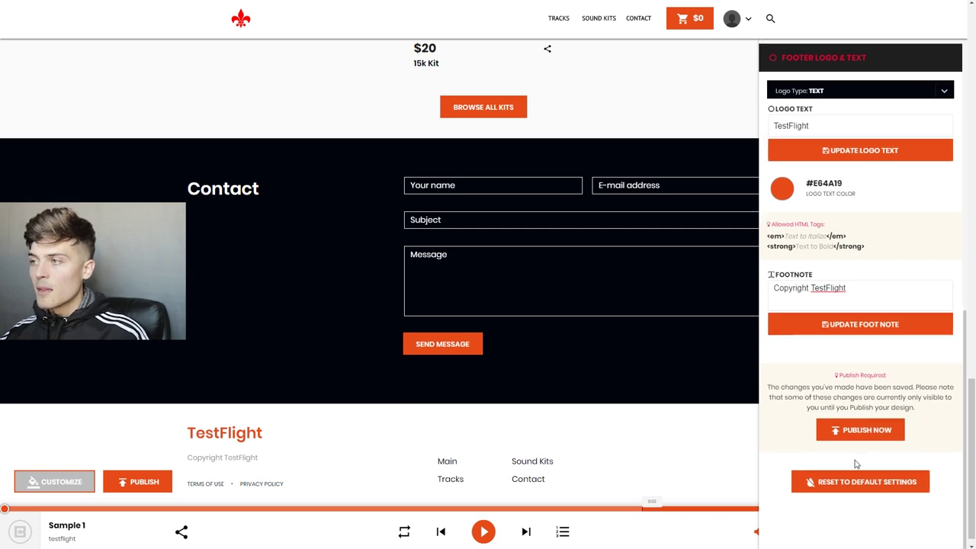
{"action": "scroll", "coordinate": [559, 264], "scroll_direction": "up", "scroll_amount": 15}
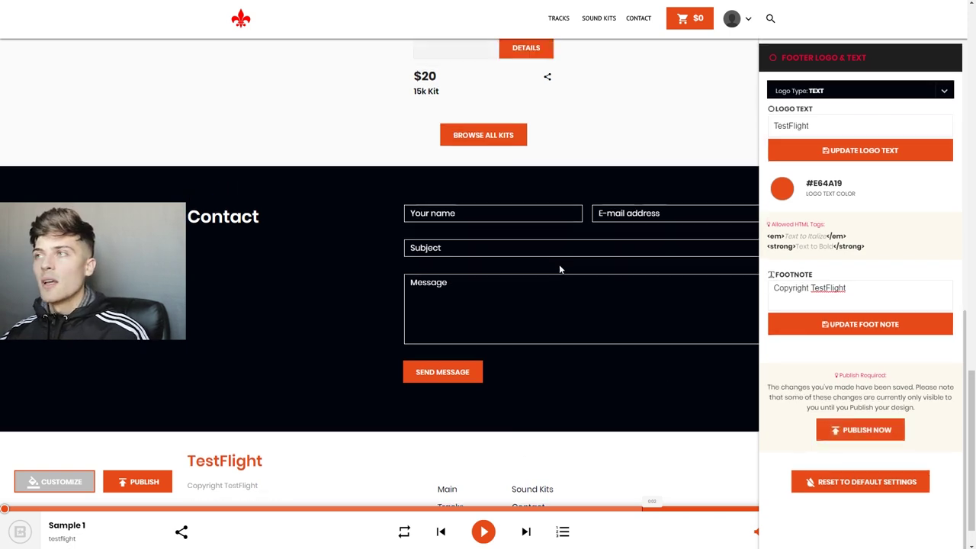
{"action": "scroll", "coordinate": [572, 267], "scroll_direction": "up", "scroll_amount": 2}
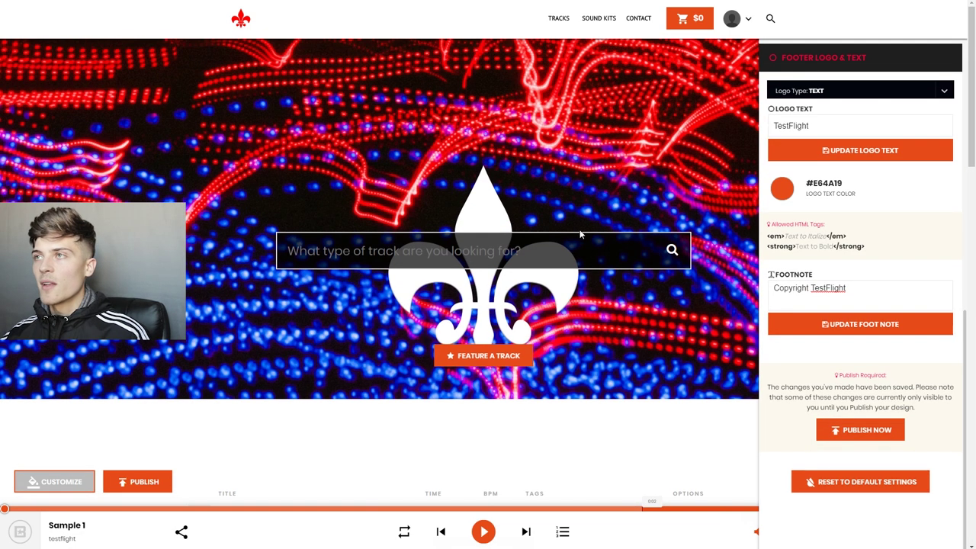
{"action": "scroll", "coordinate": [388, 357], "scroll_direction": "down", "scroll_amount": 10}
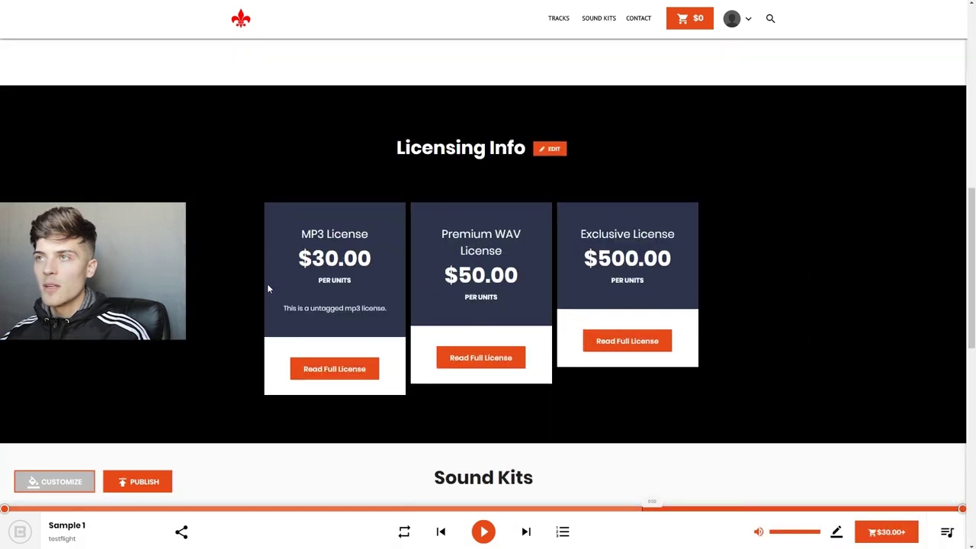
{"action": "scroll", "coordinate": [527, 236], "scroll_direction": "up", "scroll_amount": 1}
{"action": "left_click", "coordinate": [549, 220]}
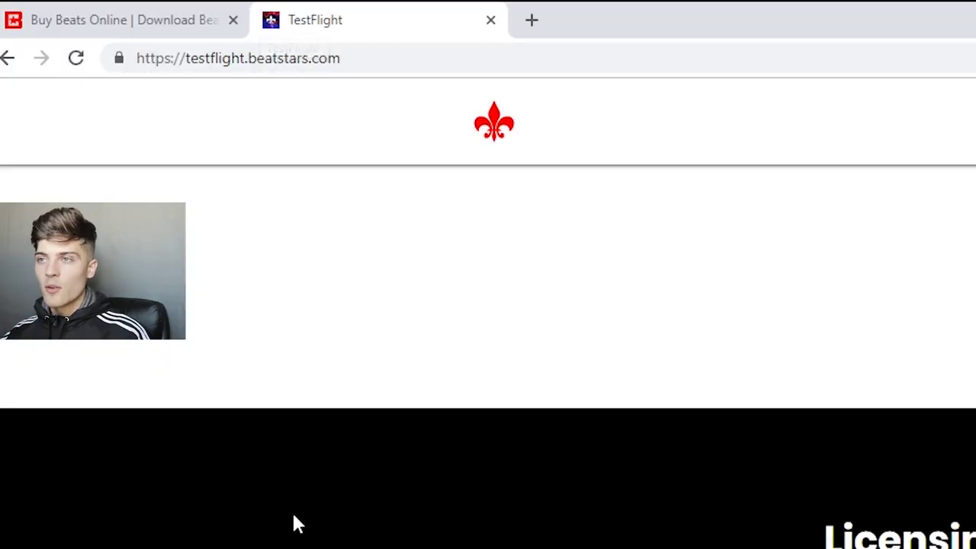
{"action": "scroll", "coordinate": [296, 523], "scroll_direction": "down", "scroll_amount": 3}
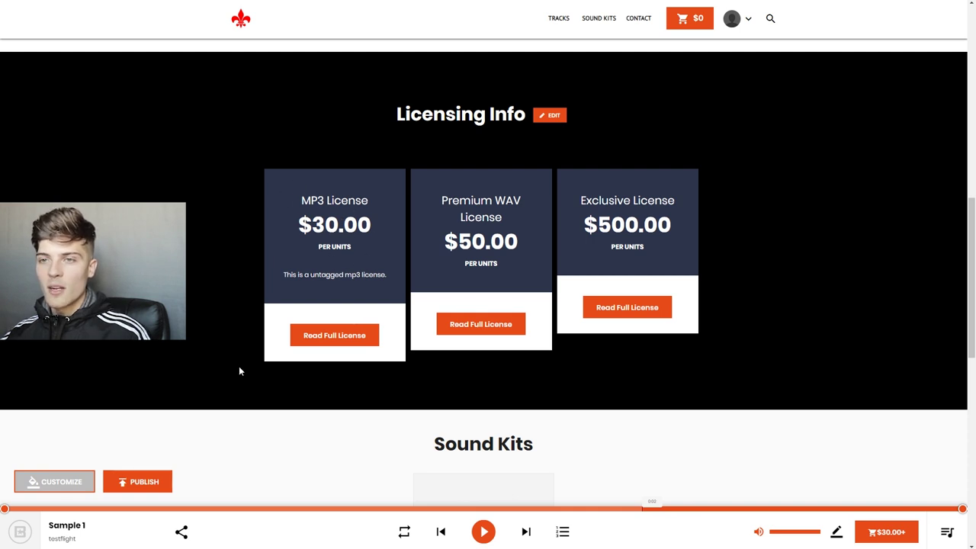
Expand Layout Colors and apply yellow as the Secondary BG Color for the license cards.
{"action": "left_click", "coordinate": [55, 481]}
{"action": "scroll", "coordinate": [808, 412], "scroll_direction": "down", "scroll_amount": 1}
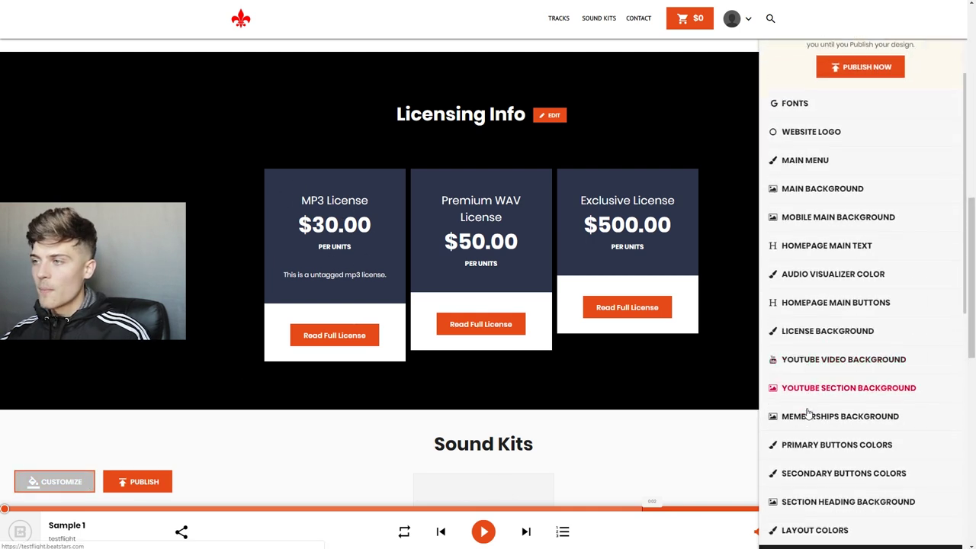
{"action": "scroll", "coordinate": [808, 412], "scroll_direction": "down", "scroll_amount": 3}
{"action": "left_click", "coordinate": [837, 348]}
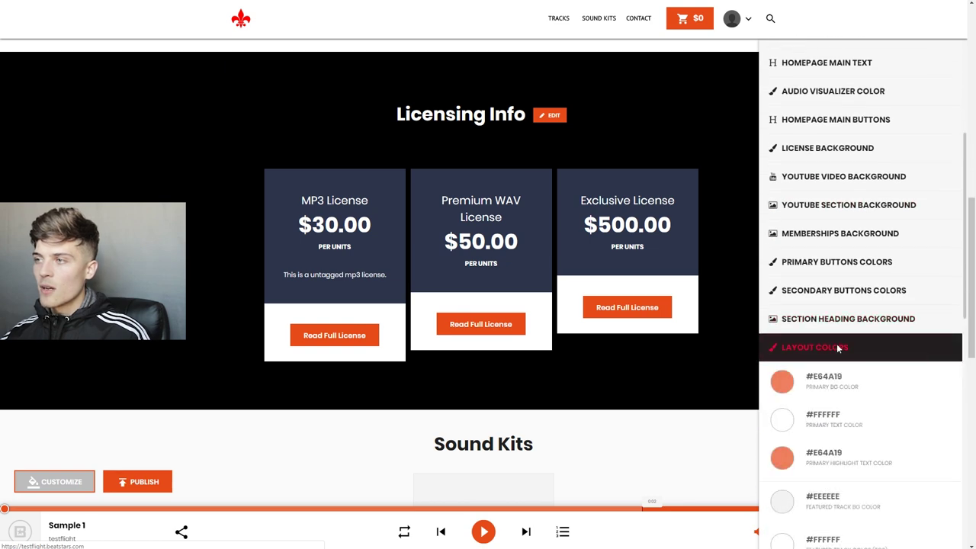
{"action": "scroll", "coordinate": [837, 349], "scroll_direction": "down", "scroll_amount": 5}
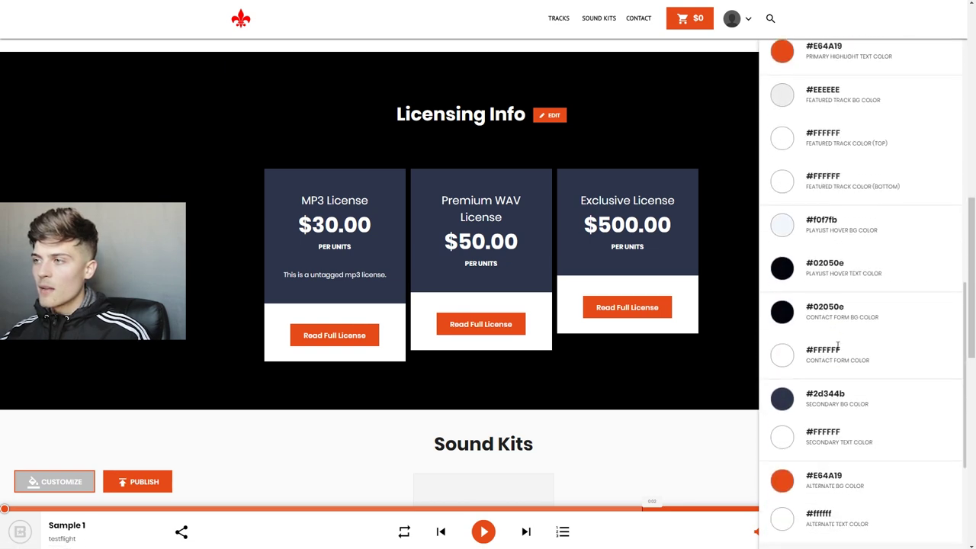
{"action": "scroll", "coordinate": [837, 348], "scroll_direction": "down", "scroll_amount": 1}
{"action": "left_click", "coordinate": [783, 348]}
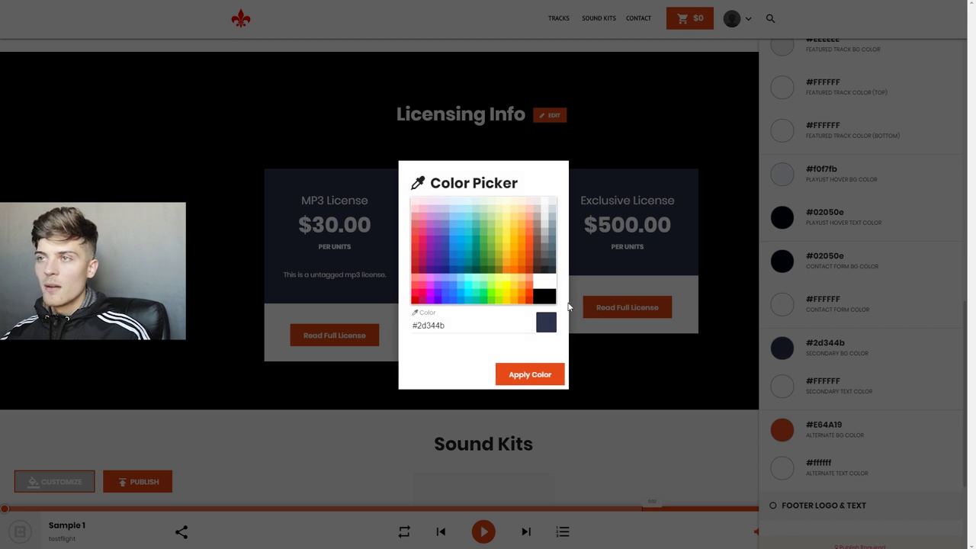
{"action": "left_click", "coordinate": [509, 287]}
{"action": "left_click", "coordinate": [520, 373]}
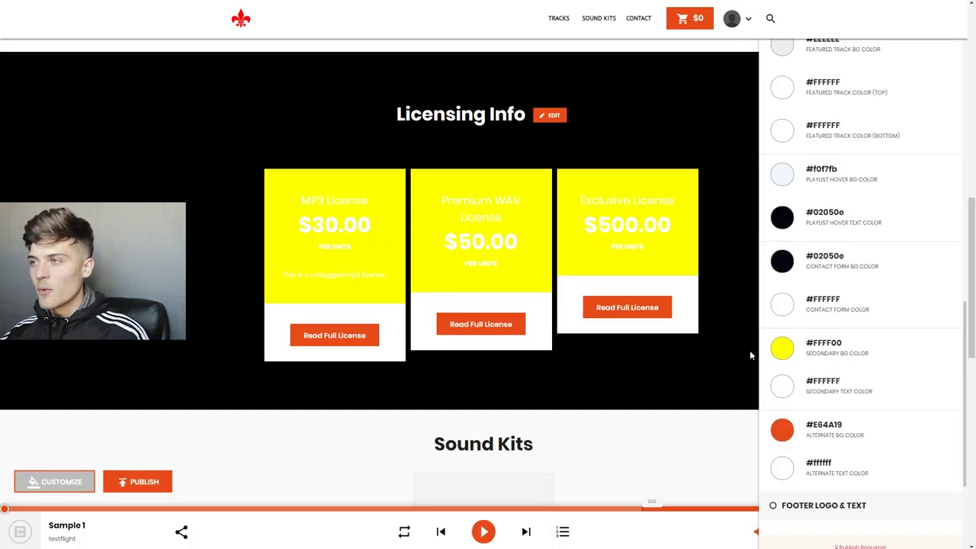
Change the Secondary BG Color to #E64A19, leaving the featured track top colour white.
{"action": "left_click", "coordinate": [782, 349]}
{"action": "left_click", "coordinate": [443, 325]}
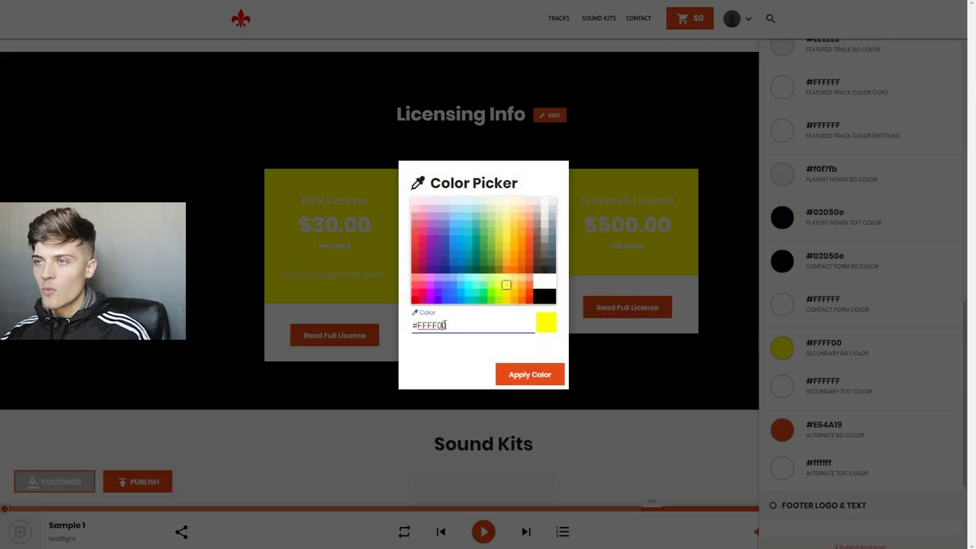
{"action": "left_click_drag", "start_coordinate": [444, 324], "coordinate": [426, 328]}
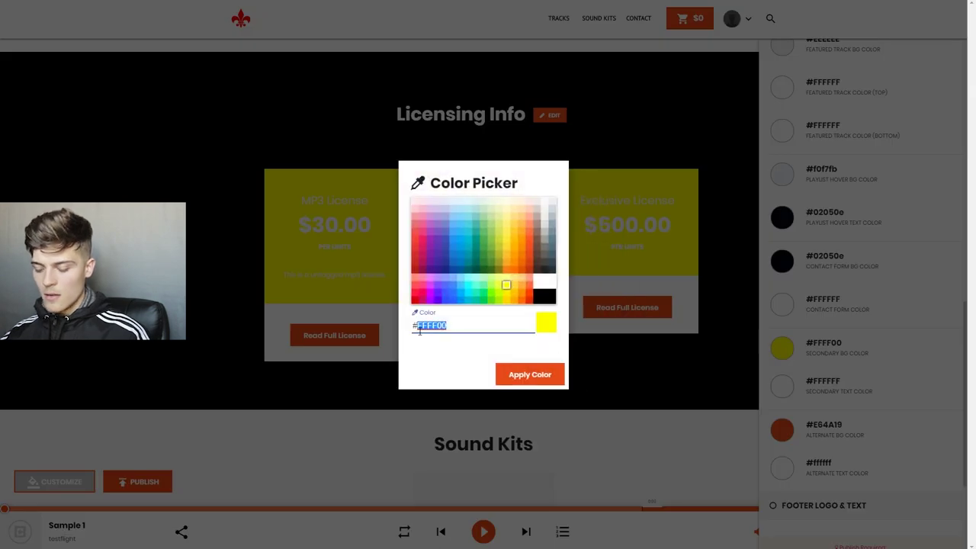
{"action": "type", "text": "E64A19"}
{"action": "left_click", "coordinate": [530, 375]}
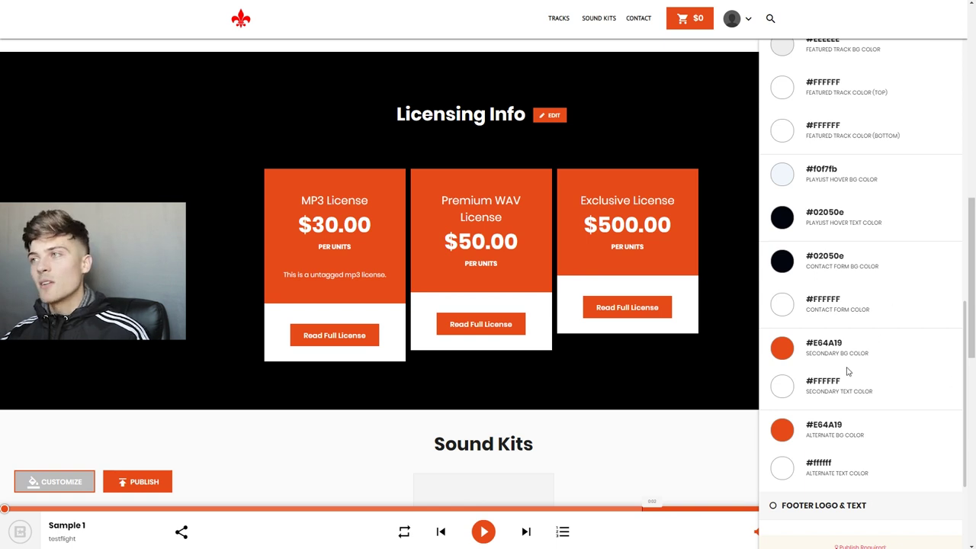
{"action": "scroll", "coordinate": [814, 167], "scroll_direction": "up", "scroll_amount": 2}
{"action": "left_click", "coordinate": [785, 191]}
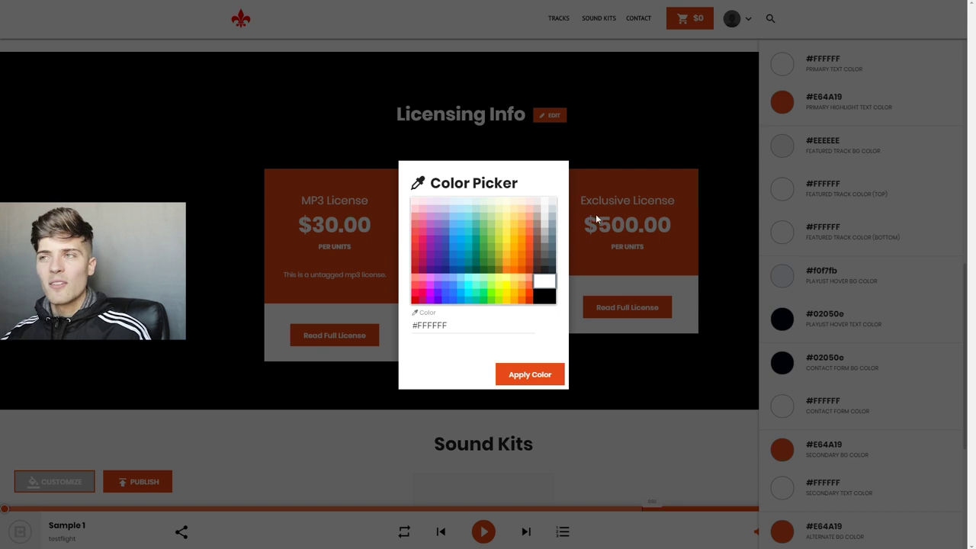
{"action": "left_click", "coordinate": [507, 374]}
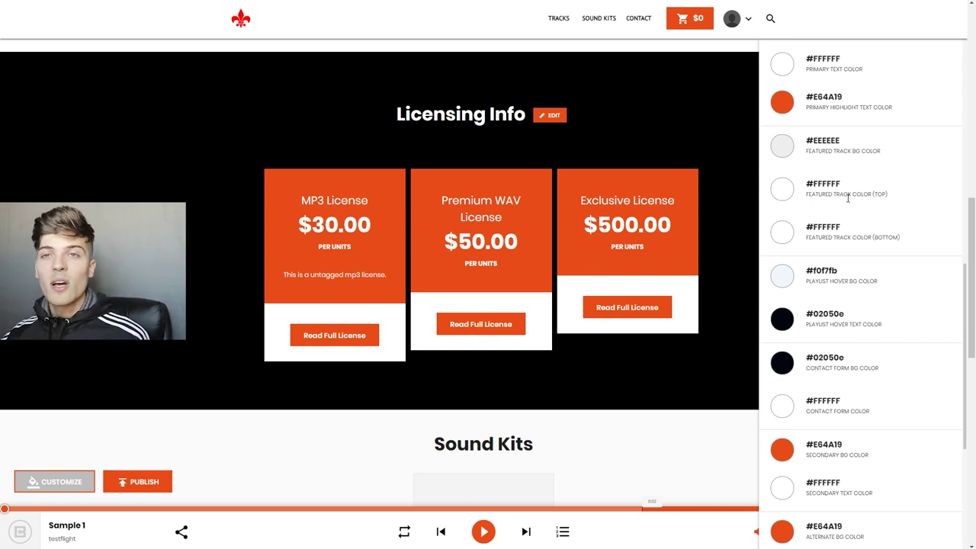
Scroll through the page to review the orange license cards and buttons.
{"action": "scroll", "coordinate": [529, 326], "scroll_direction": "up", "scroll_amount": 8}
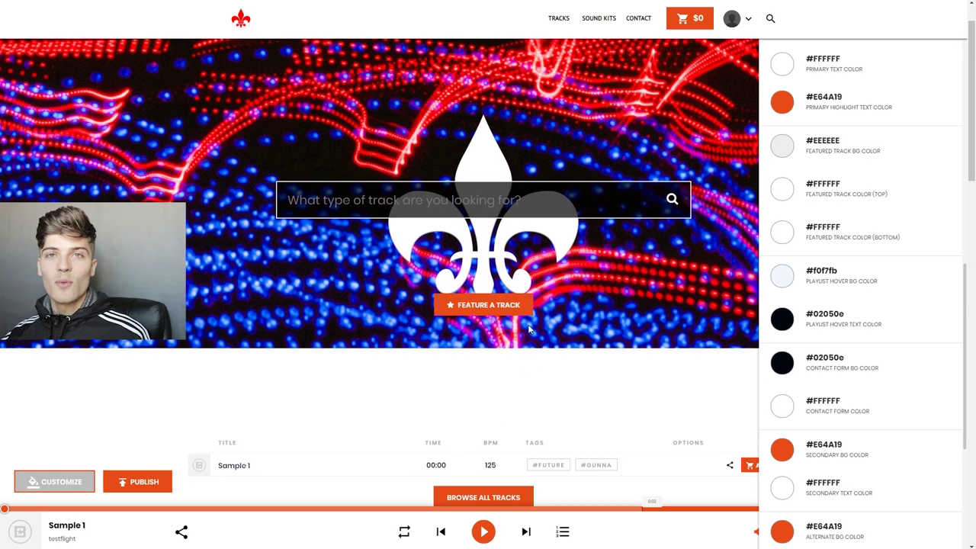
{"action": "scroll", "coordinate": [529, 329], "scroll_direction": "down", "scroll_amount": 8}
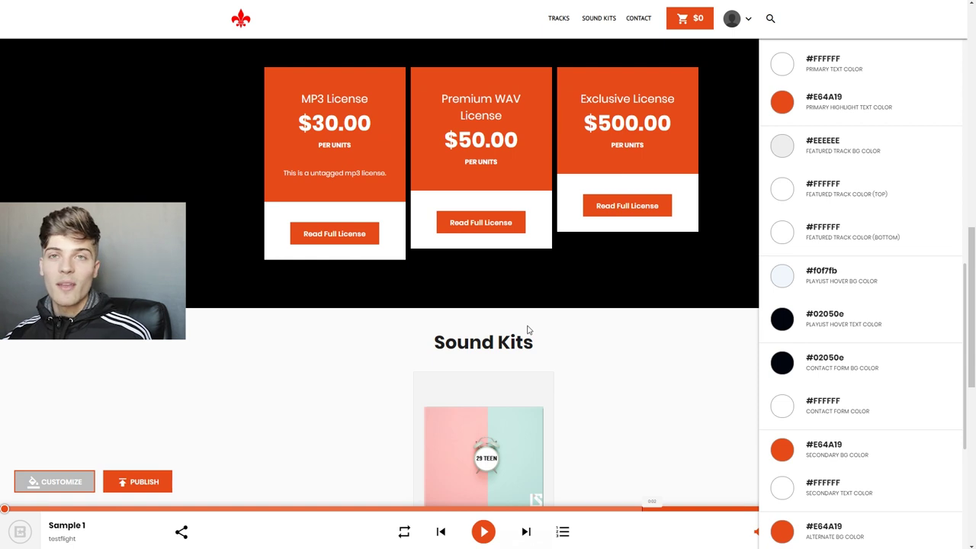
{"action": "scroll", "coordinate": [526, 327], "scroll_direction": "down", "scroll_amount": 2}
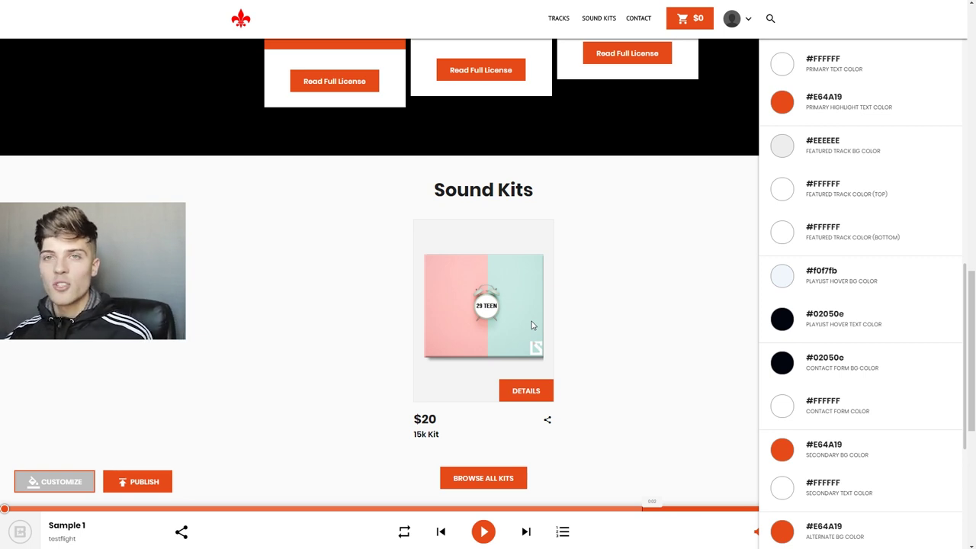
{"action": "scroll", "coordinate": [789, 423], "scroll_direction": "down", "scroll_amount": 1}
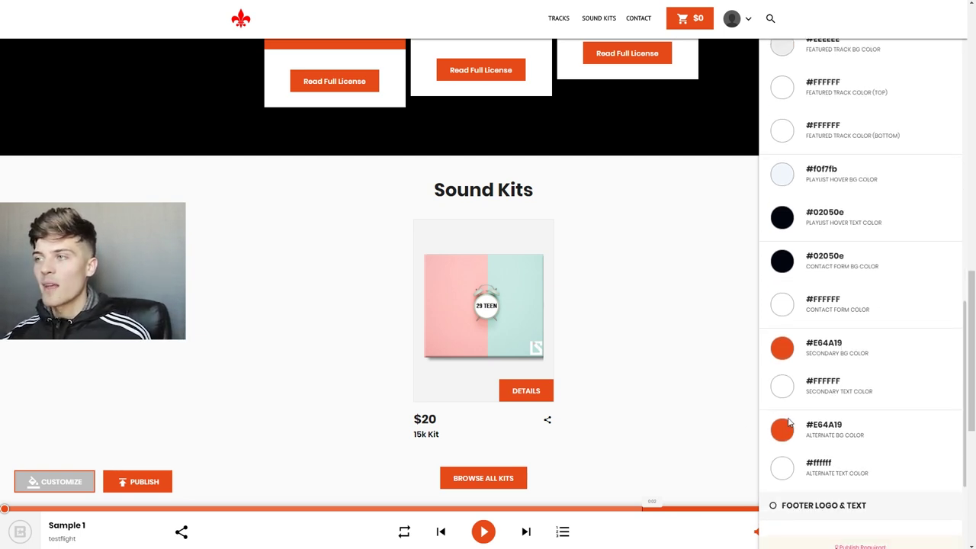
{"action": "scroll", "coordinate": [614, 391], "scroll_direction": "down", "scroll_amount": 5}
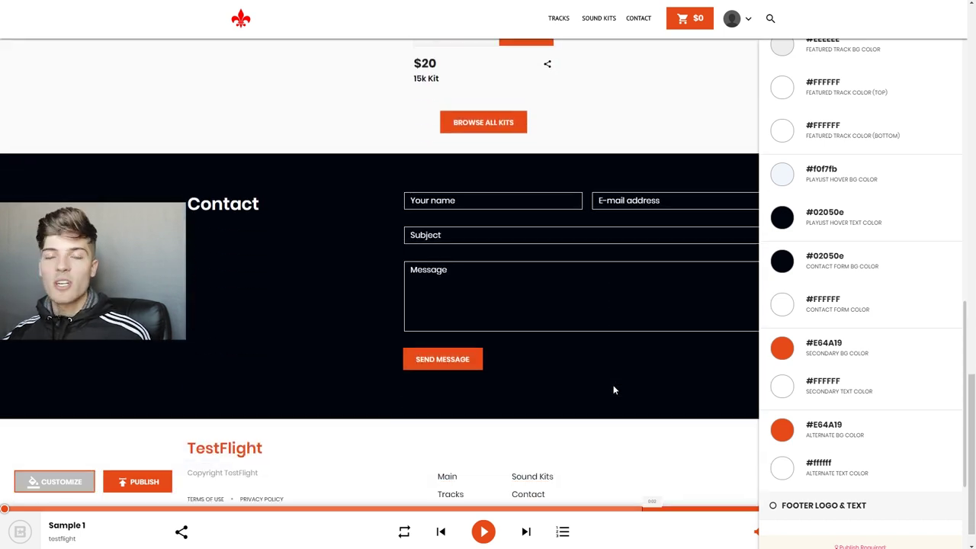
{"action": "scroll", "coordinate": [615, 381], "scroll_direction": "up", "scroll_amount": 3}
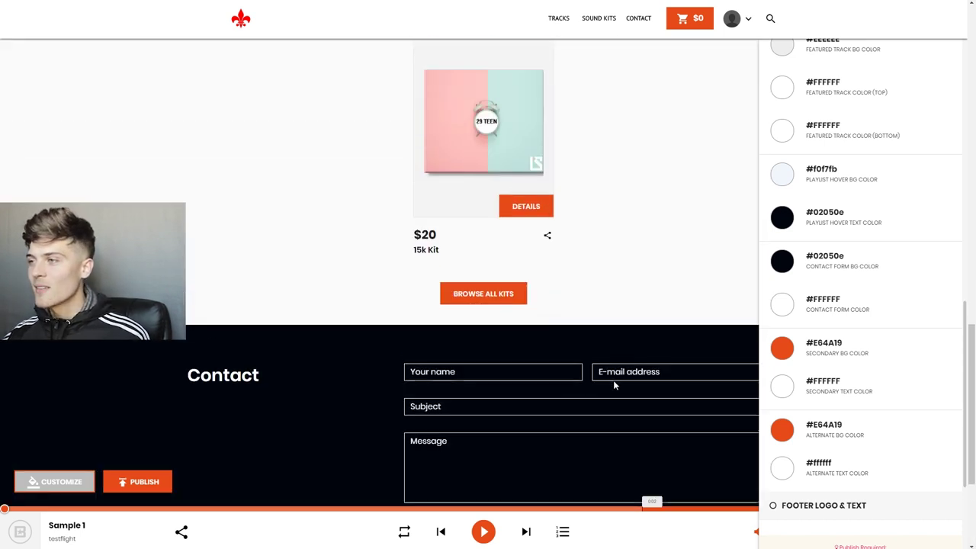
{"action": "scroll", "coordinate": [948, 380], "scroll_direction": "down", "scroll_amount": 1}
{"action": "scroll", "coordinate": [947, 379], "scroll_direction": "down", "scroll_amount": 2}
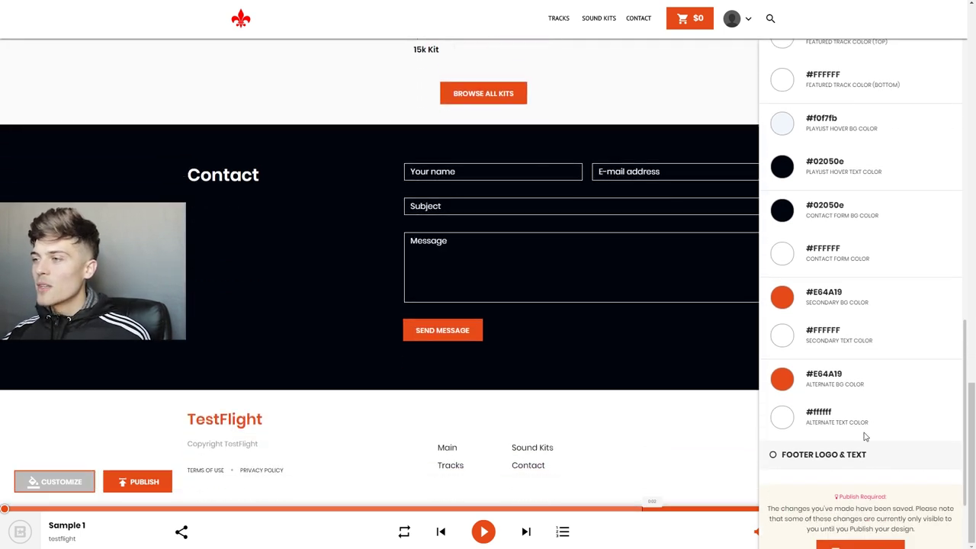
Publish the design changes and check the orange license cards on the live page.
{"action": "left_click", "coordinate": [860, 544]}
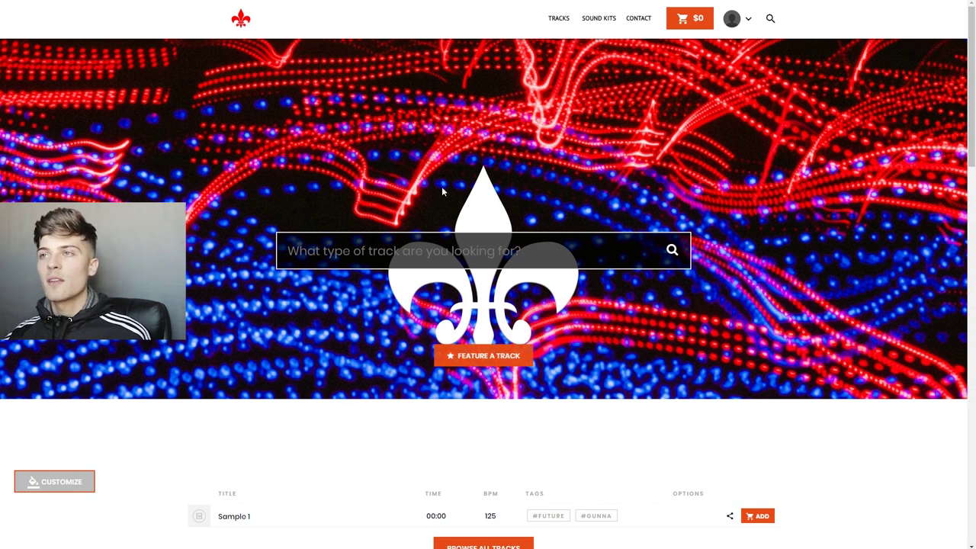
{"action": "scroll", "coordinate": [476, 228], "scroll_direction": "down", "scroll_amount": 2}
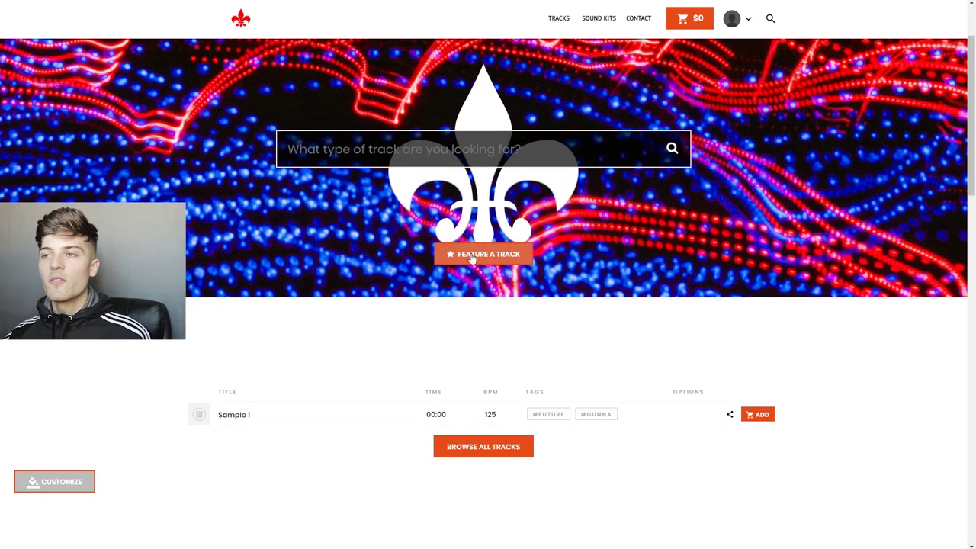
{"action": "scroll", "coordinate": [477, 269], "scroll_direction": "down", "scroll_amount": 2}
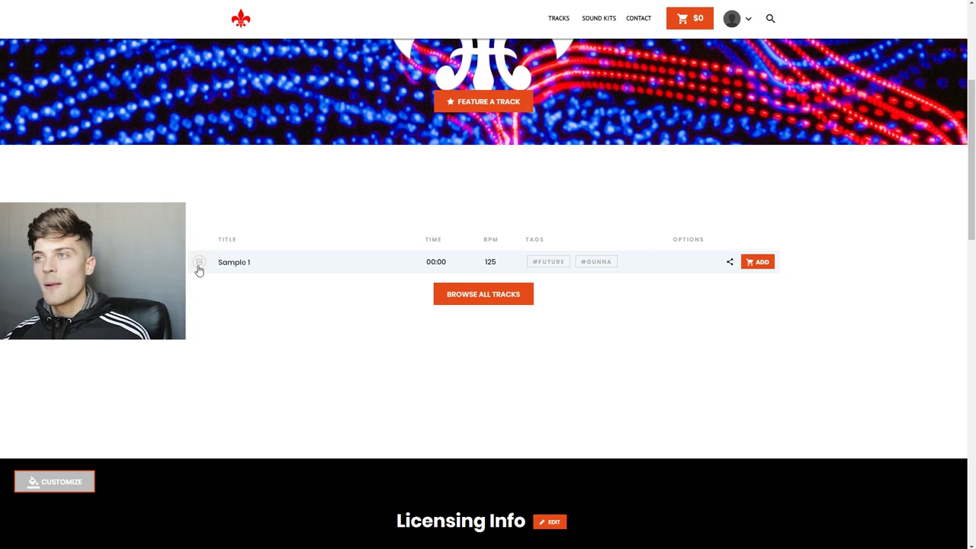
{"action": "scroll", "coordinate": [199, 271], "scroll_direction": "down", "scroll_amount": 5}
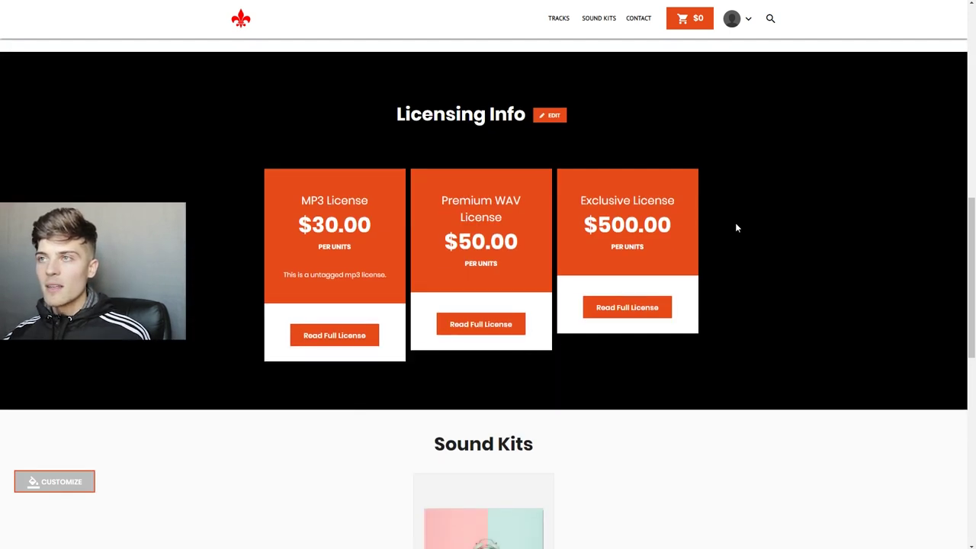
{"action": "scroll", "coordinate": [338, 274], "scroll_direction": "down", "scroll_amount": 3}
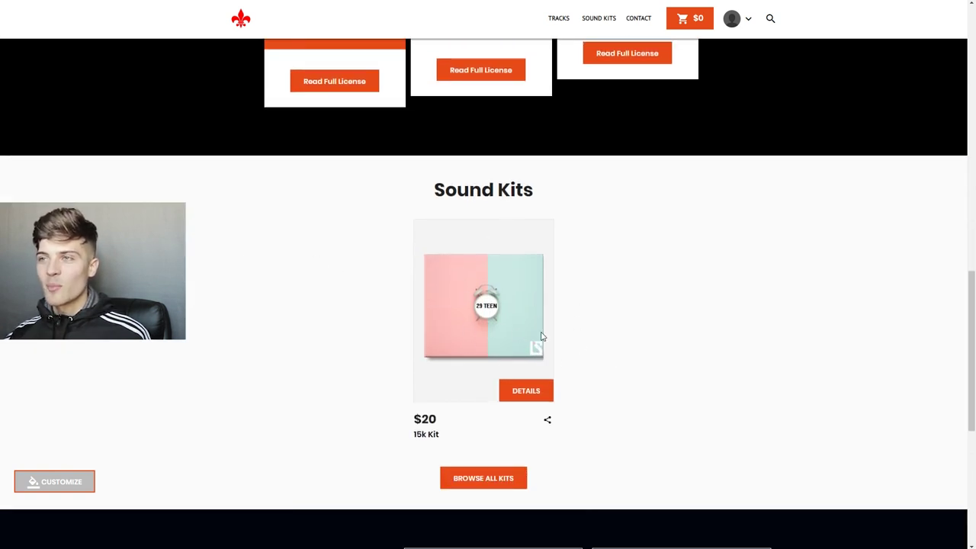
{"action": "scroll", "coordinate": [391, 308], "scroll_direction": "down", "scroll_amount": 5}
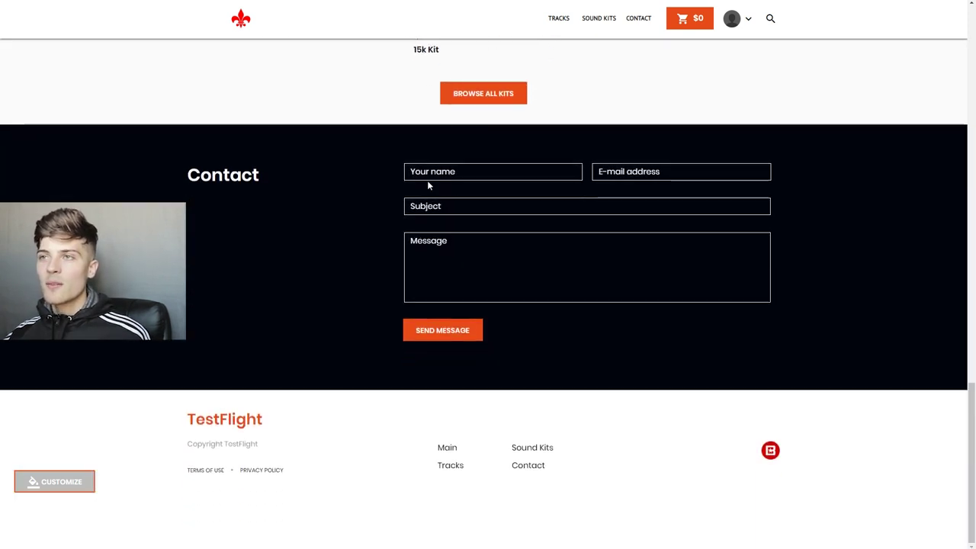
{"action": "left_click", "coordinate": [429, 175]}
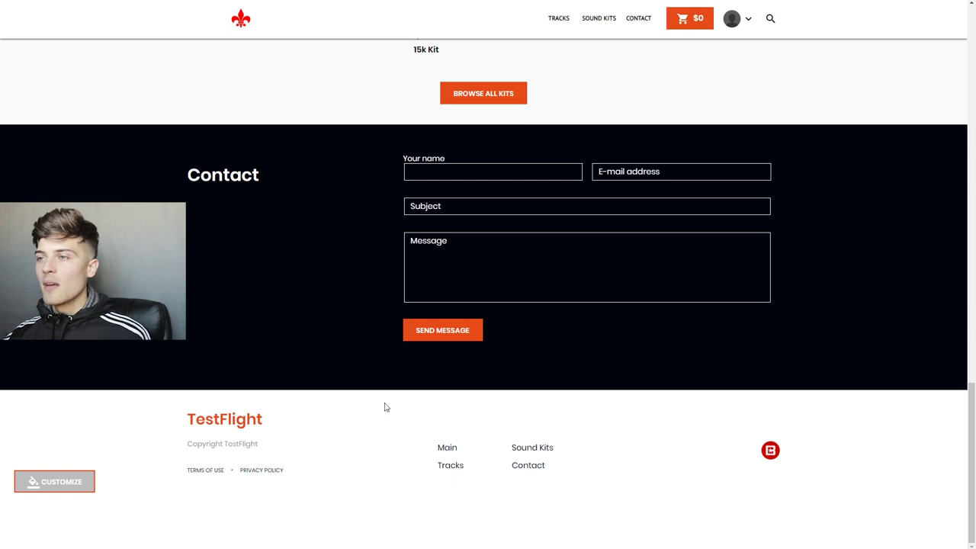
Scroll back up and bring up the Customize Pro Page panel.
{"action": "scroll", "coordinate": [584, 446], "scroll_direction": "up", "scroll_amount": 5}
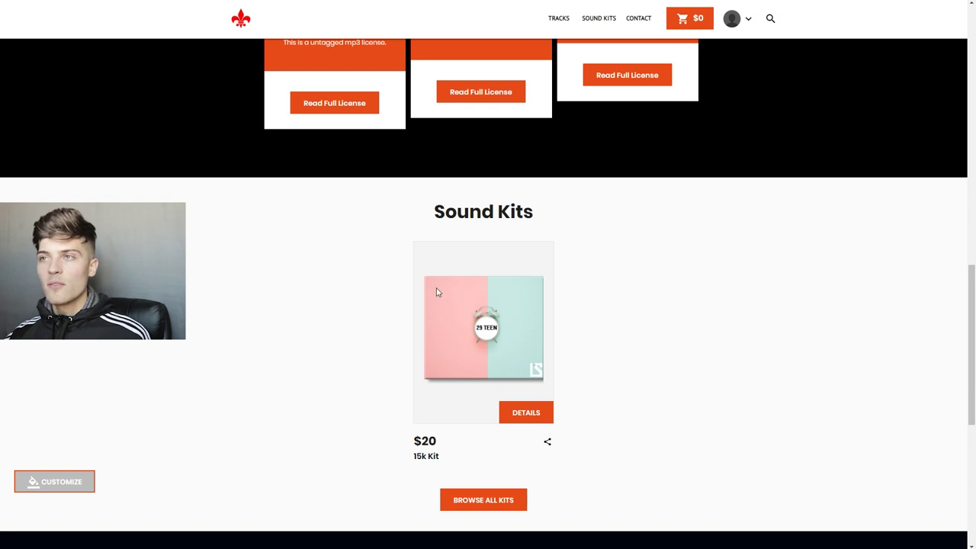
{"action": "scroll", "coordinate": [389, 249], "scroll_direction": "up", "scroll_amount": 1}
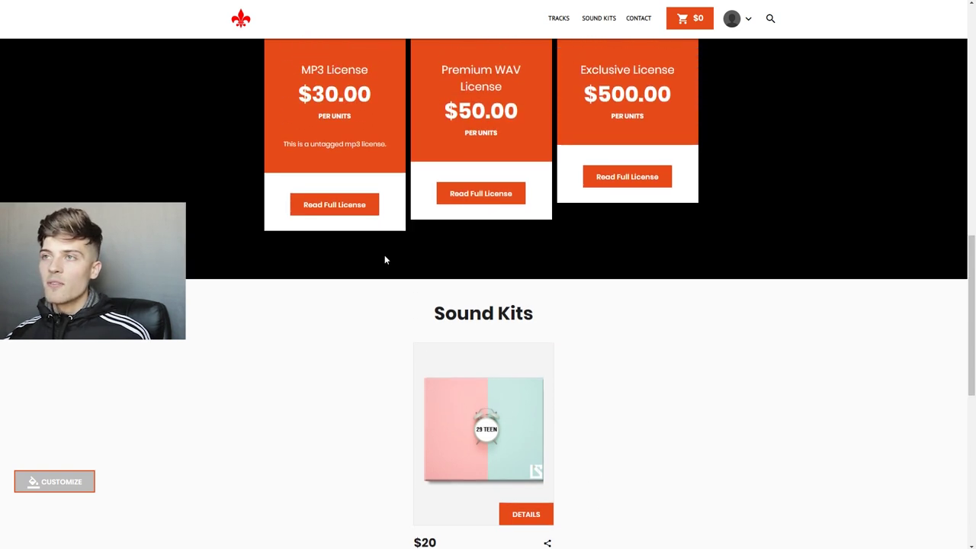
{"action": "scroll", "coordinate": [384, 257], "scroll_direction": "up", "scroll_amount": 2}
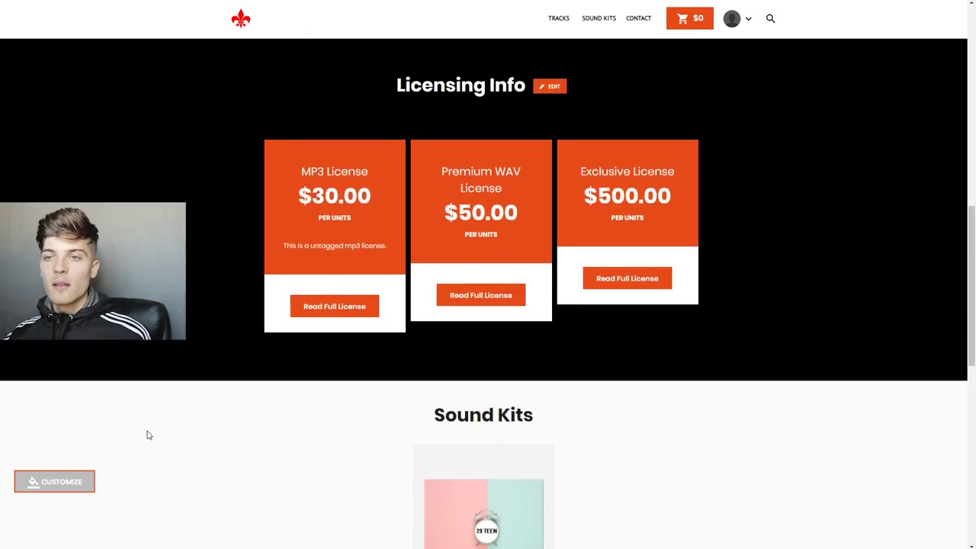
{"action": "scroll", "coordinate": [363, 407], "scroll_direction": "down", "scroll_amount": 5}
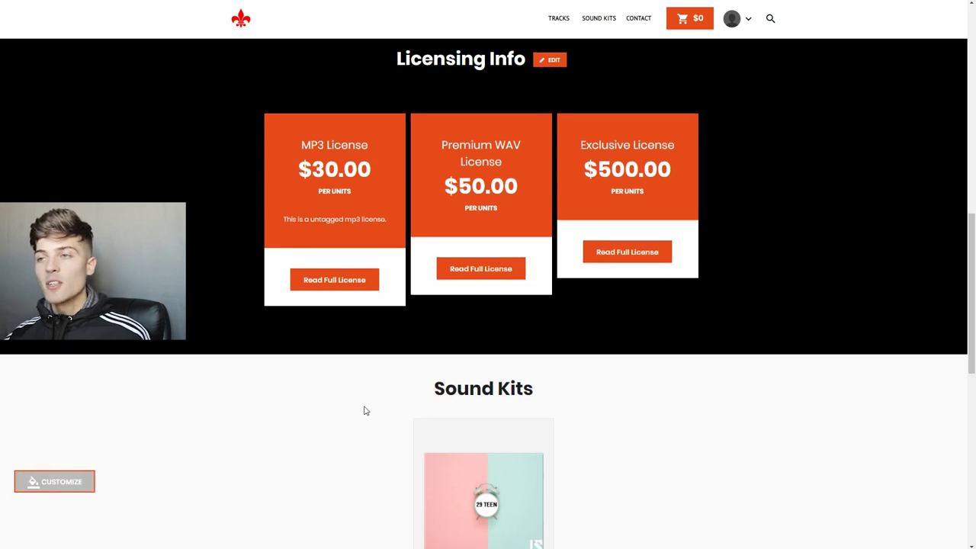
{"action": "left_click", "coordinate": [76, 482]}
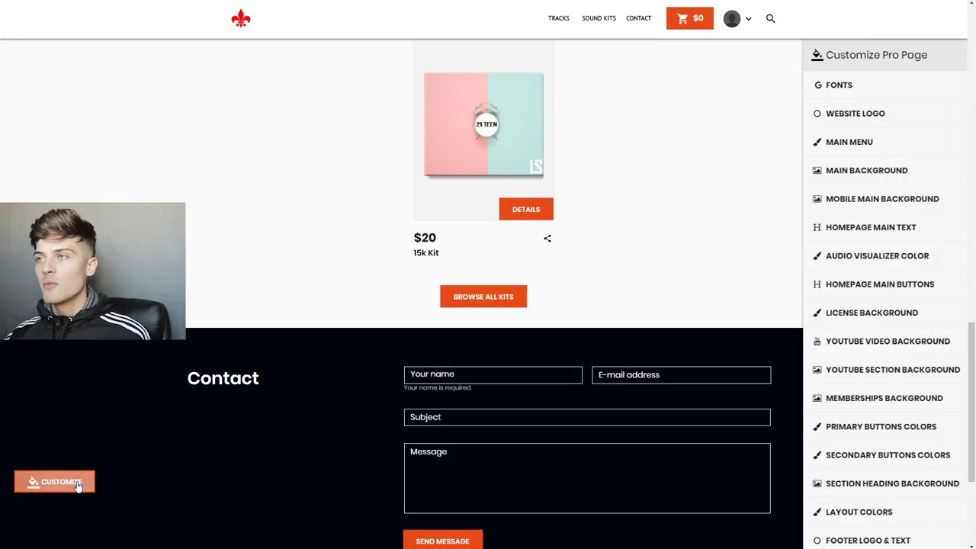
{"action": "left_click", "coordinate": [828, 142]}
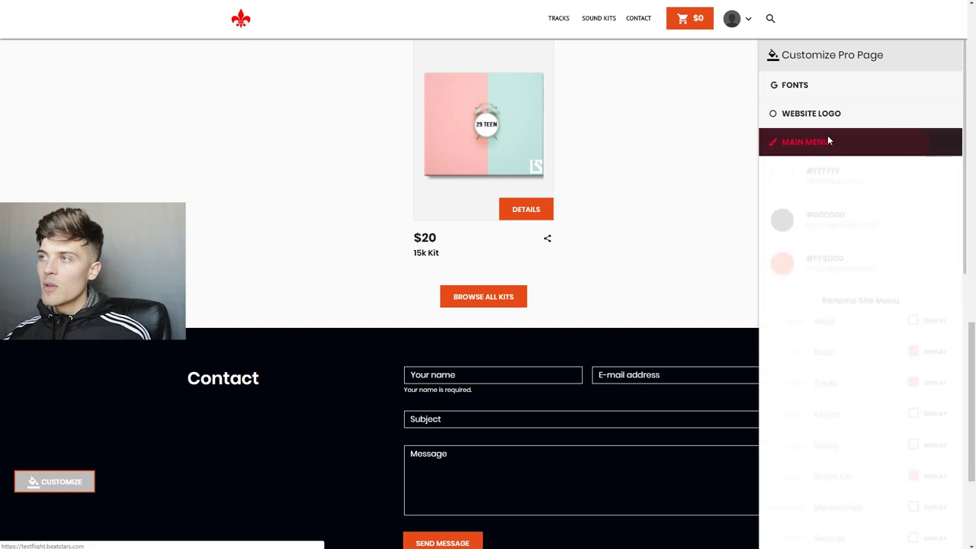
{"action": "scroll", "coordinate": [907, 382], "scroll_direction": "down", "scroll_amount": 1}
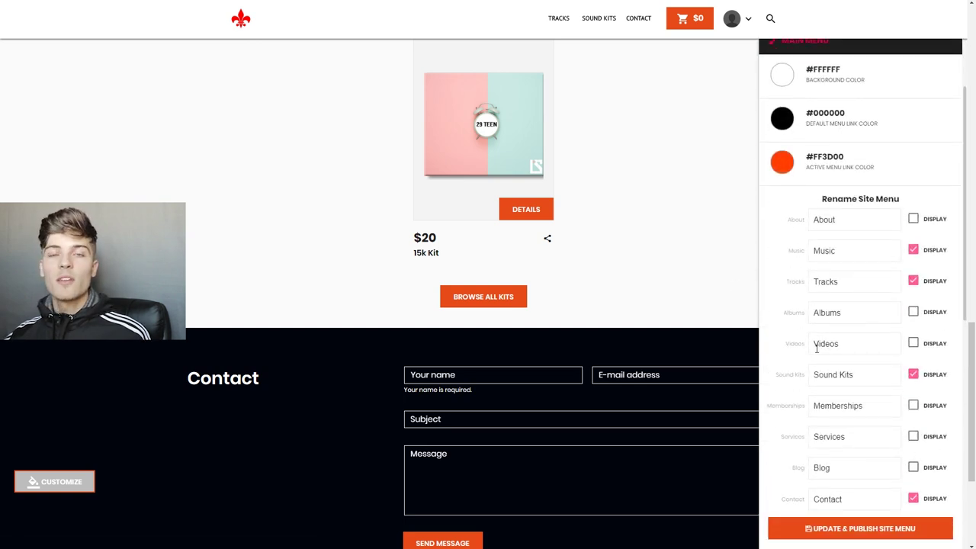
{"action": "left_click", "coordinate": [843, 529]}
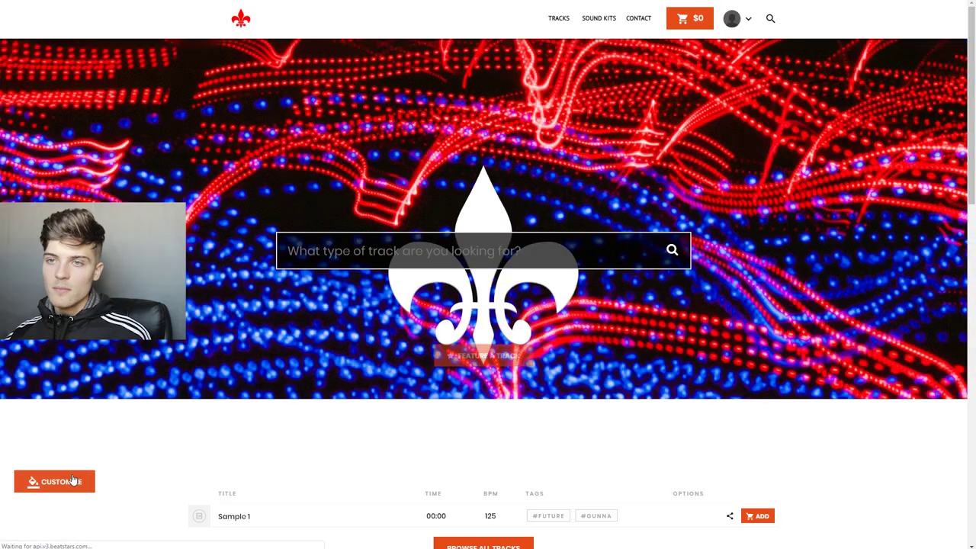
{"action": "left_click", "coordinate": [72, 480]}
{"action": "scroll", "coordinate": [888, 398], "scroll_direction": "down", "scroll_amount": 1}
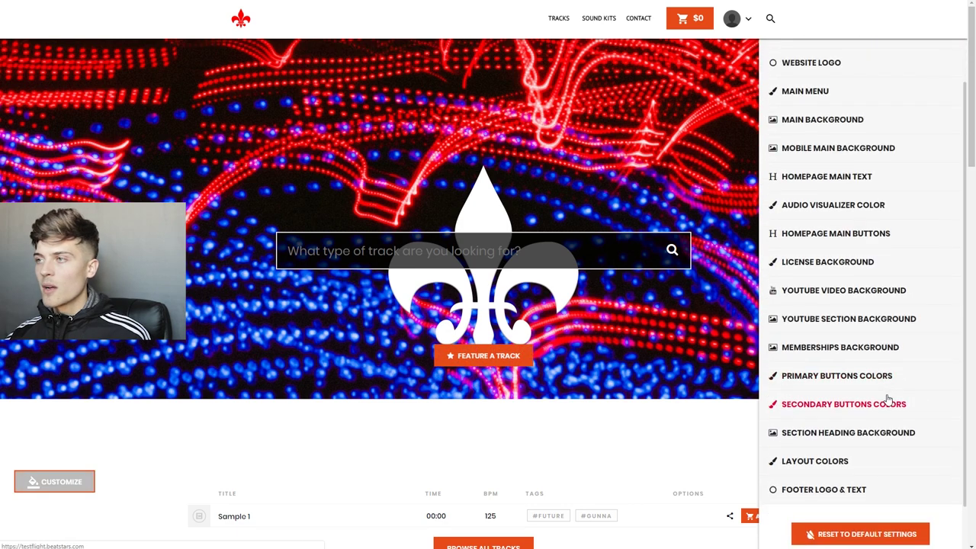
{"action": "left_click", "coordinate": [859, 297]}
{"action": "left_click", "coordinate": [854, 293]}
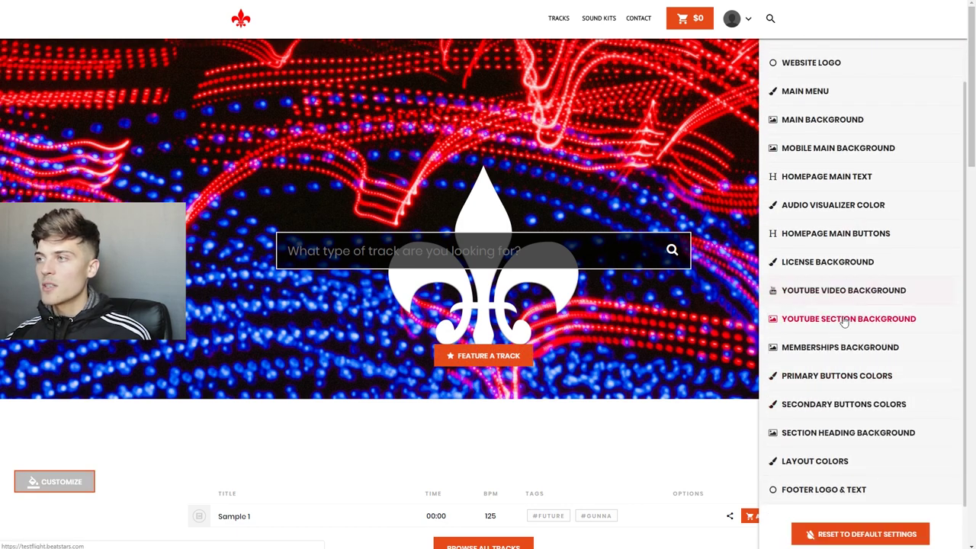
{"action": "left_click", "coordinate": [831, 319]}
{"action": "left_click", "coordinate": [813, 328]}
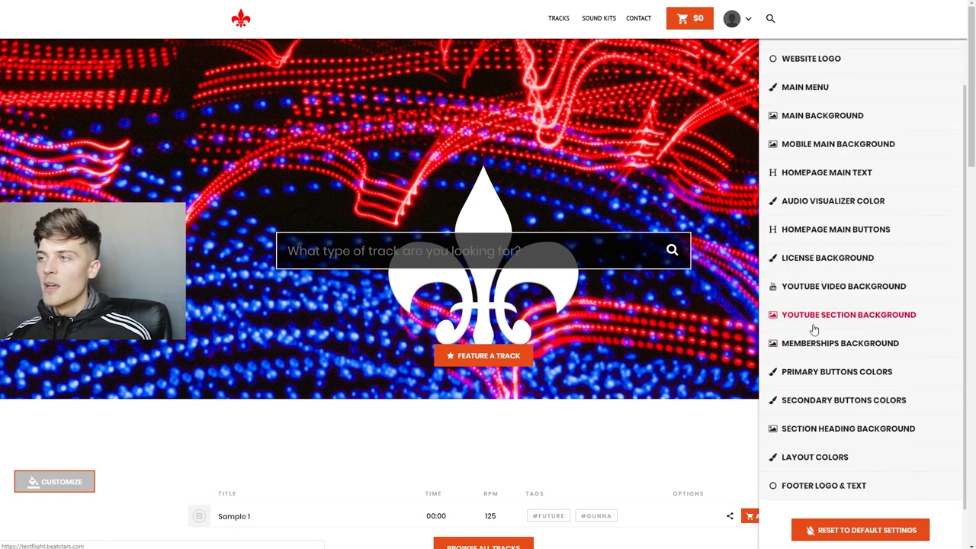
{"action": "scroll", "coordinate": [817, 326], "scroll_direction": "down", "scroll_amount": 1}
{"action": "left_click", "coordinate": [818, 305]}
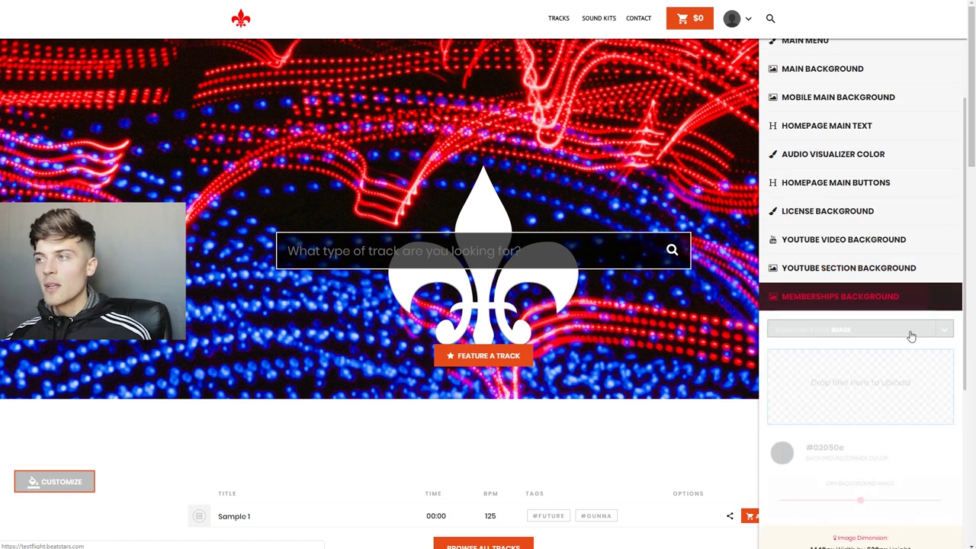
{"action": "left_click", "coordinate": [850, 299]}
{"action": "scroll", "coordinate": [342, 312], "scroll_direction": "down", "scroll_amount": 9}
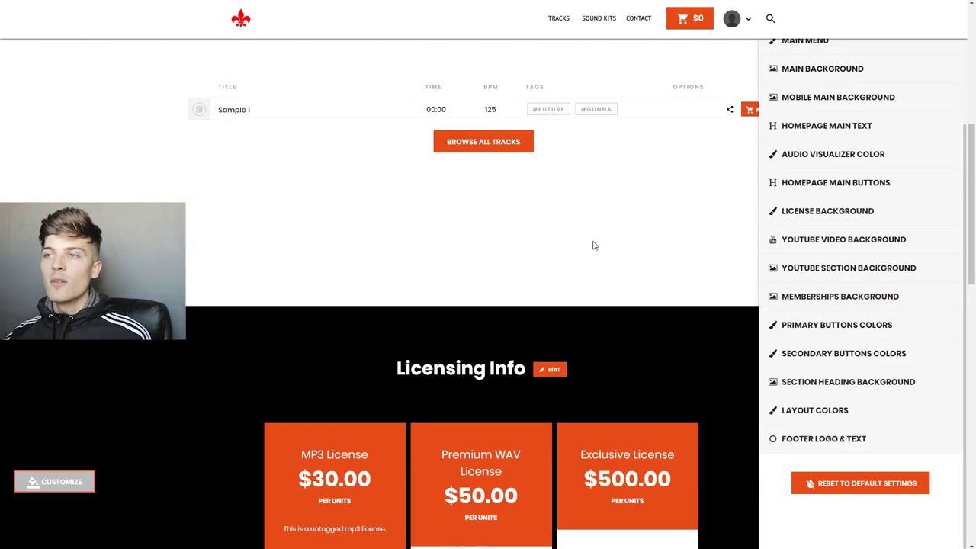
{"action": "scroll", "coordinate": [373, 211], "scroll_direction": "up", "scroll_amount": 2}
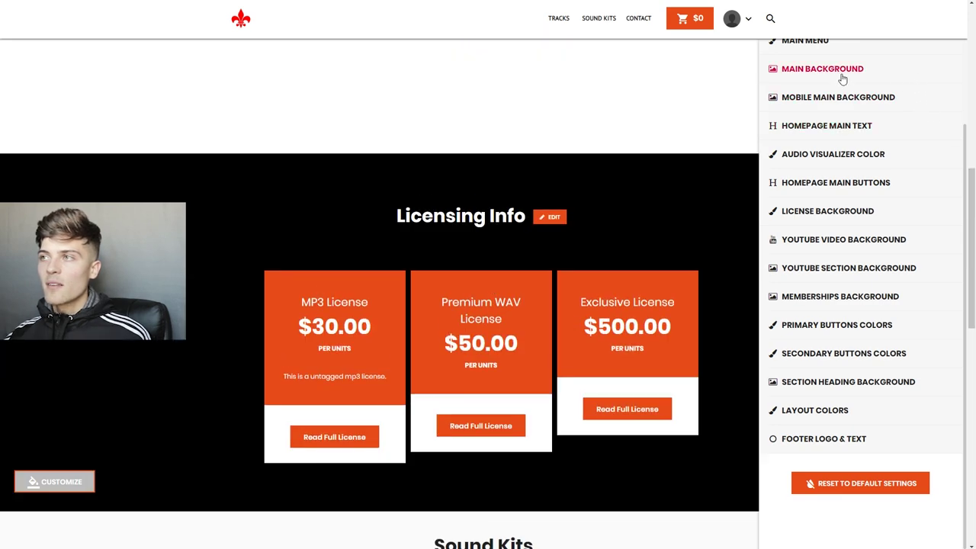
{"action": "scroll", "coordinate": [839, 76], "scroll_direction": "up", "scroll_amount": 1}
Under Main Menu, rename the Tracks item to 'My Beats' and publish the site menu.
{"action": "left_click", "coordinate": [822, 92]}
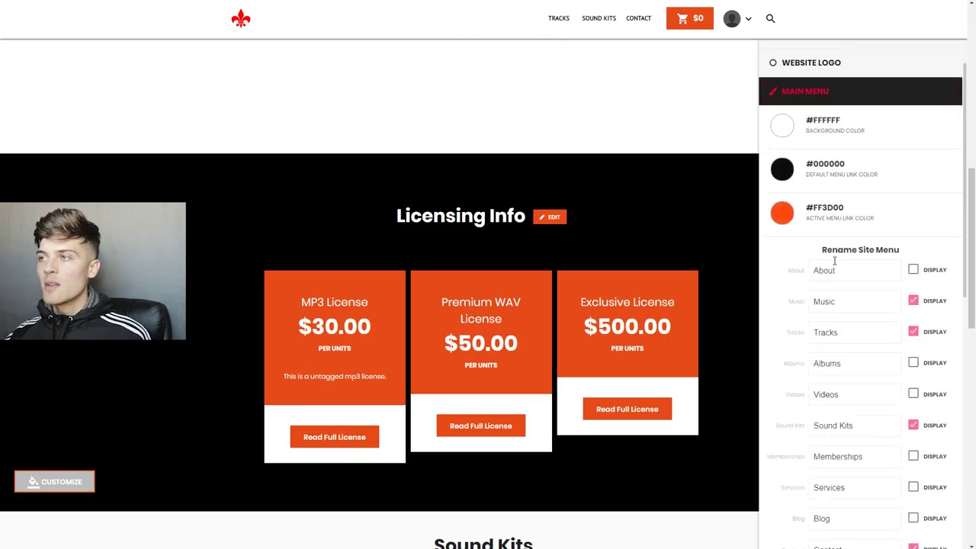
{"action": "scroll", "coordinate": [829, 280], "scroll_direction": "down", "scroll_amount": 1}
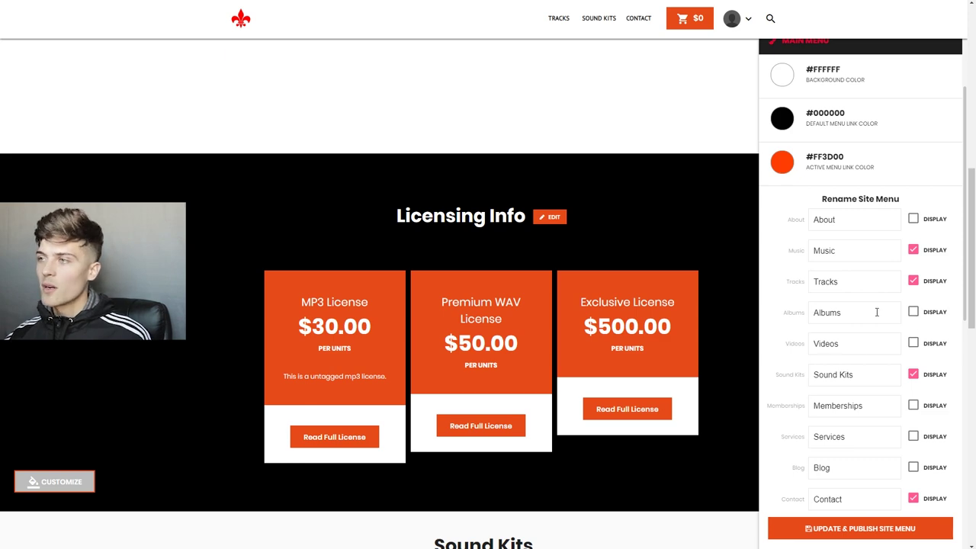
{"action": "scroll", "coordinate": [876, 312], "scroll_direction": "down", "scroll_amount": 1}
{"action": "left_click", "coordinate": [833, 232]}
{"action": "left_click_drag", "start_coordinate": [846, 229], "coordinate": [795, 230]}
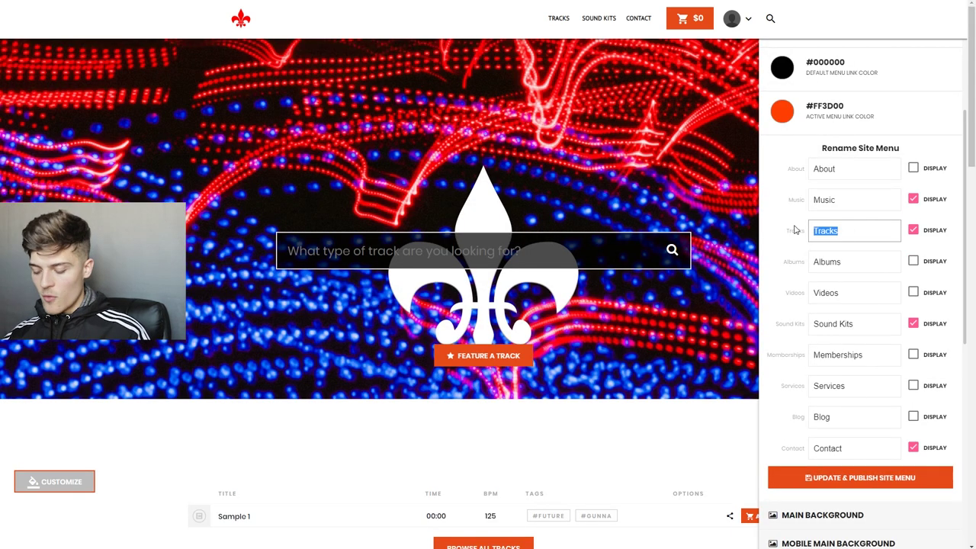
{"action": "type", "text": "My Beats"}
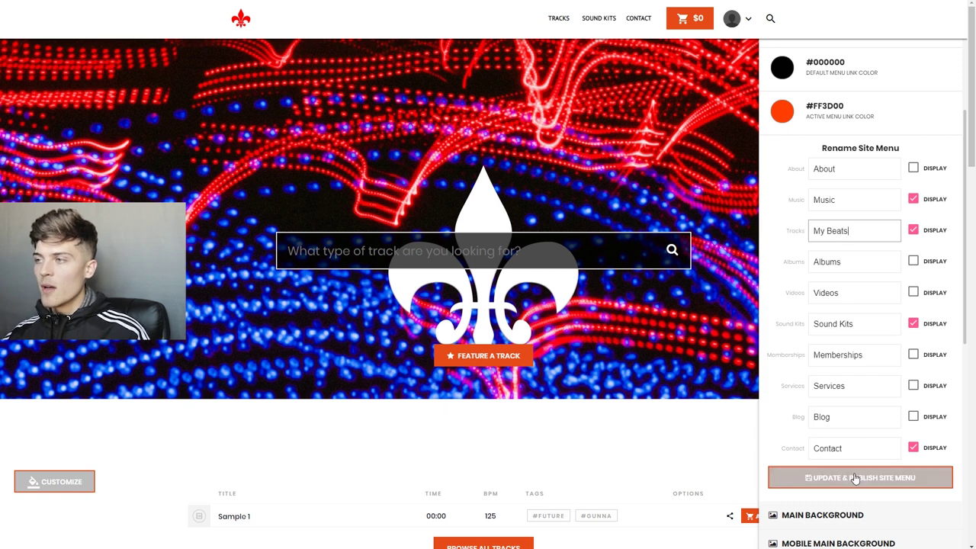
{"action": "left_click", "coordinate": [858, 477]}
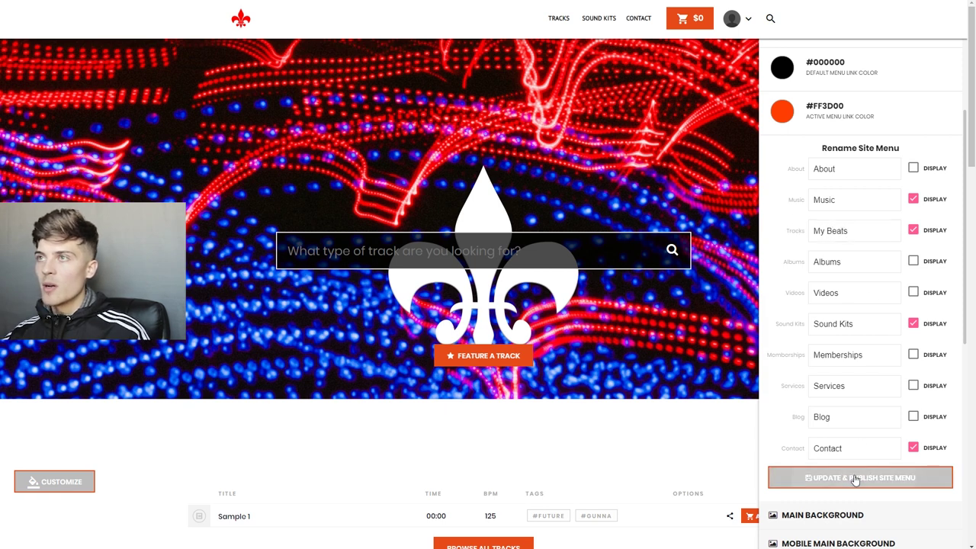